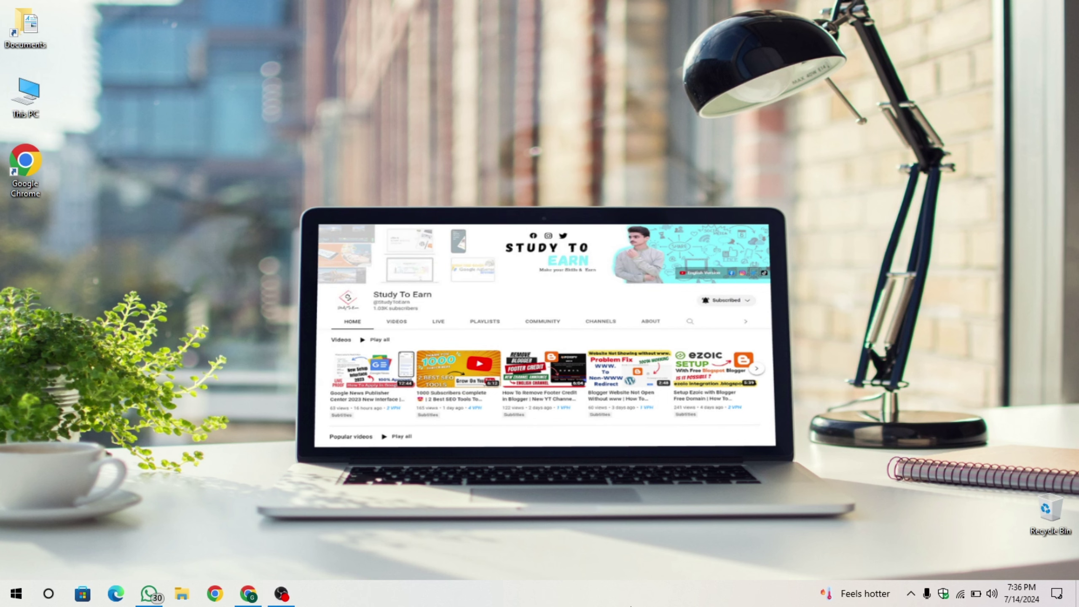
Switch to Chrome and review the Publishing settings of the Math City blog in Blogger.
click(249, 594)
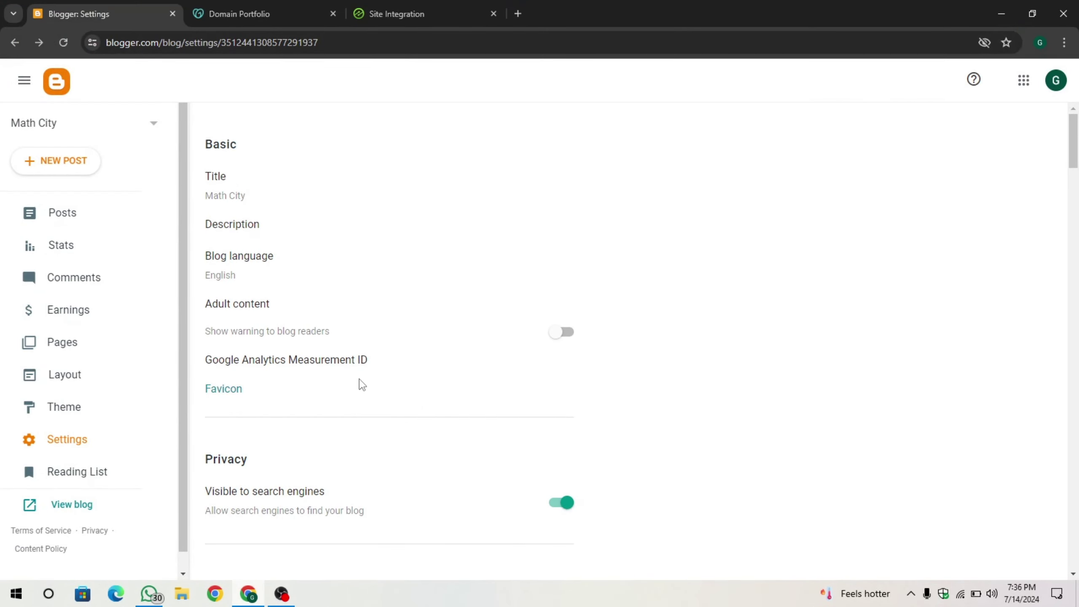
scroll(622, 285, down, 10)
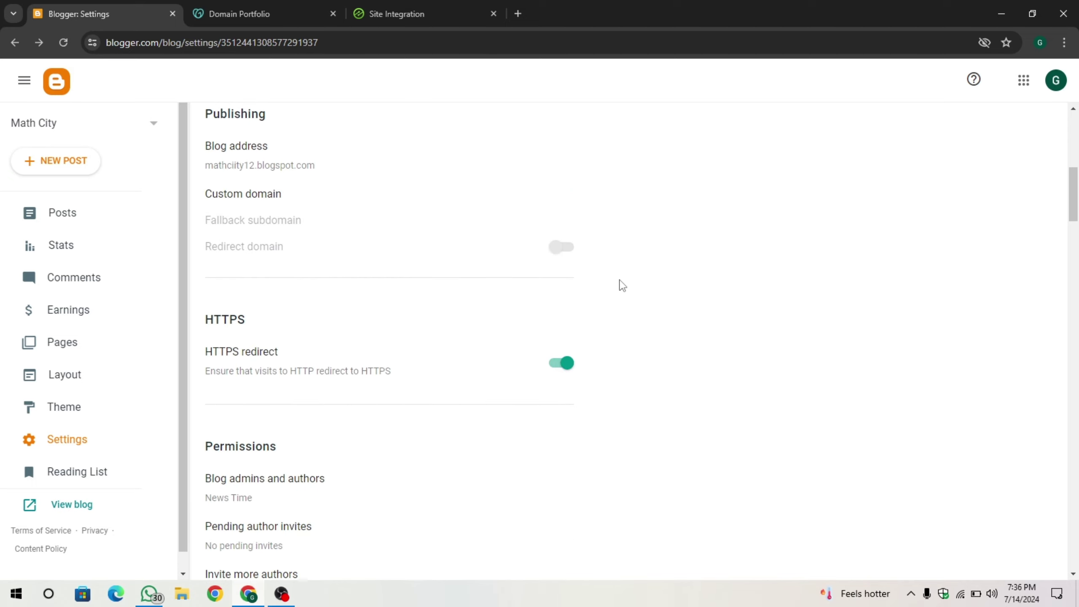
scroll(623, 285, down, 6)
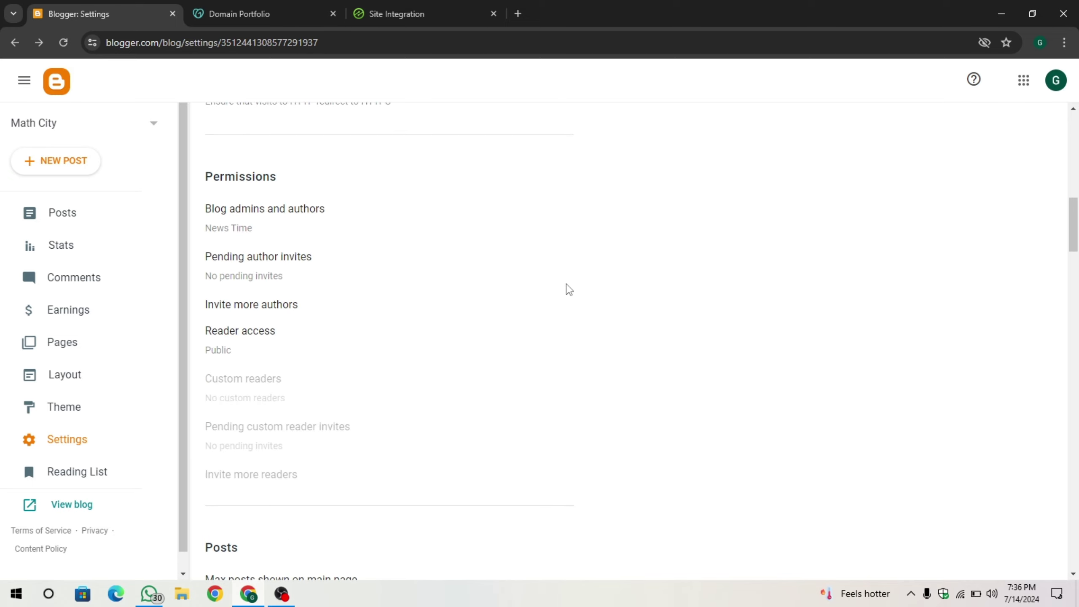
scroll(566, 289, up, 8)
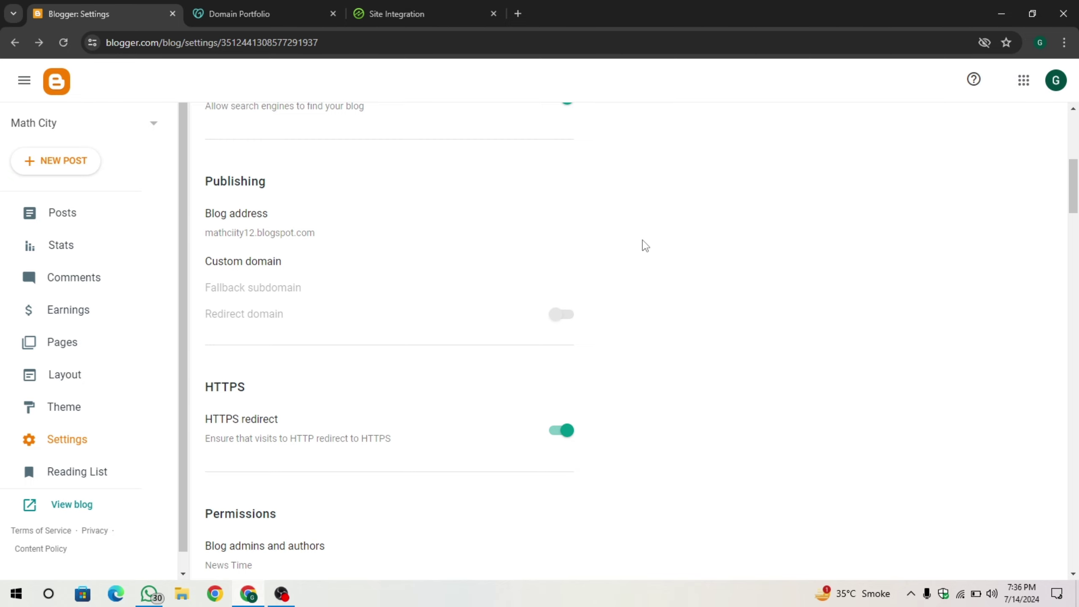
In Ezoic, open the nameserver integration instructions for mathcity.online and copy the two replacement nameservers.
click(427, 4)
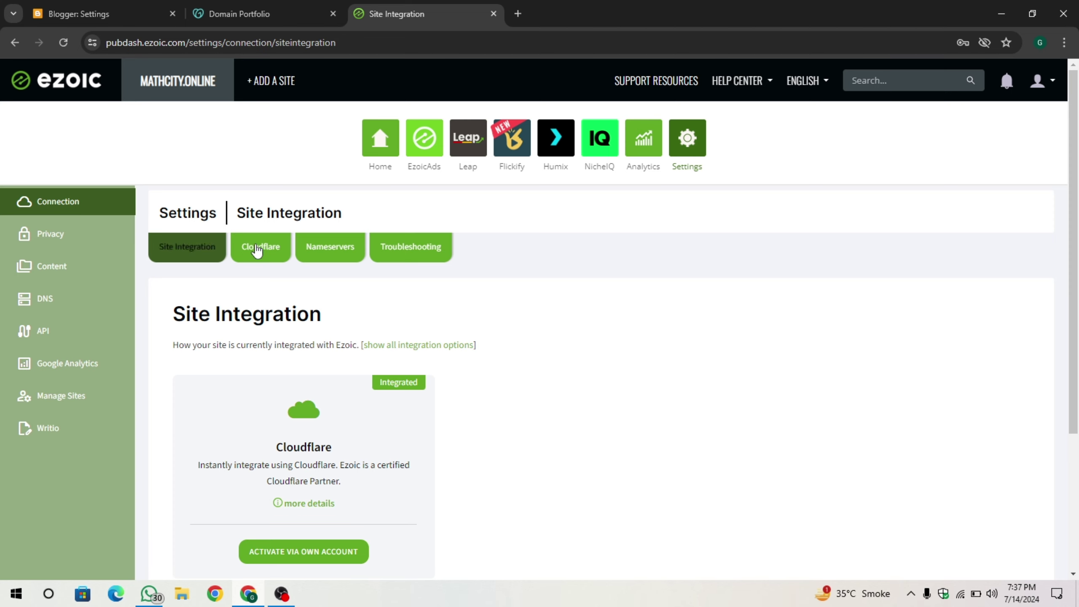
click(341, 248)
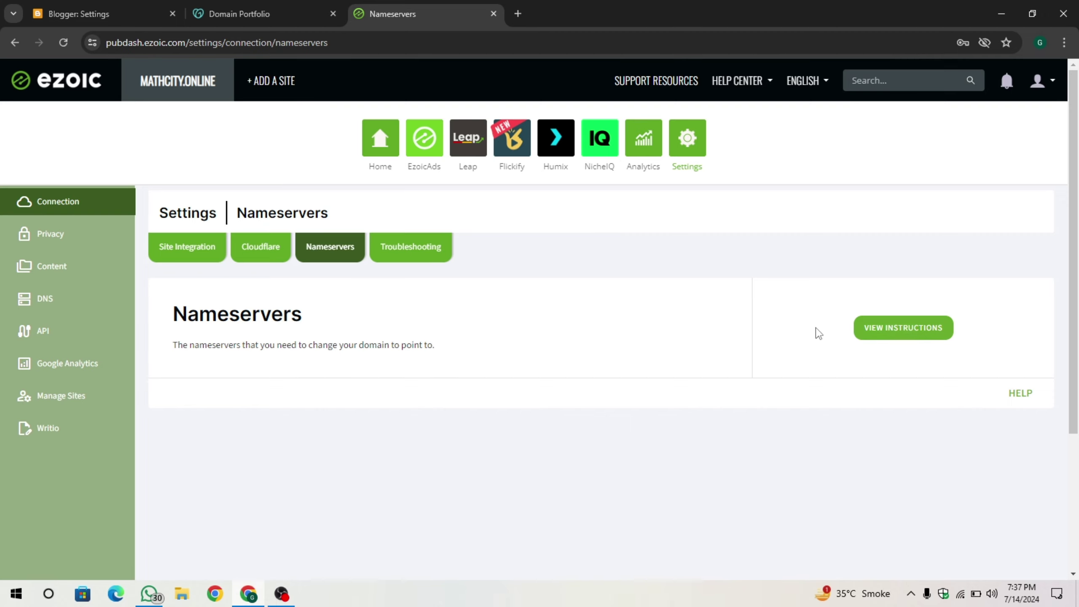
click(906, 339)
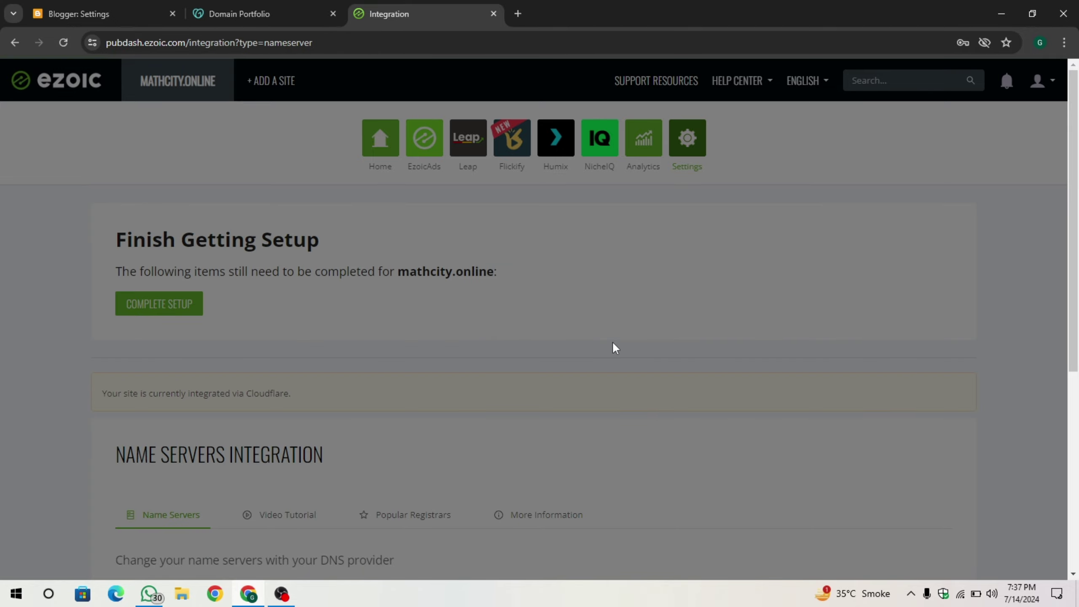
scroll(652, 341, down, 6)
scroll(653, 344, up, 4)
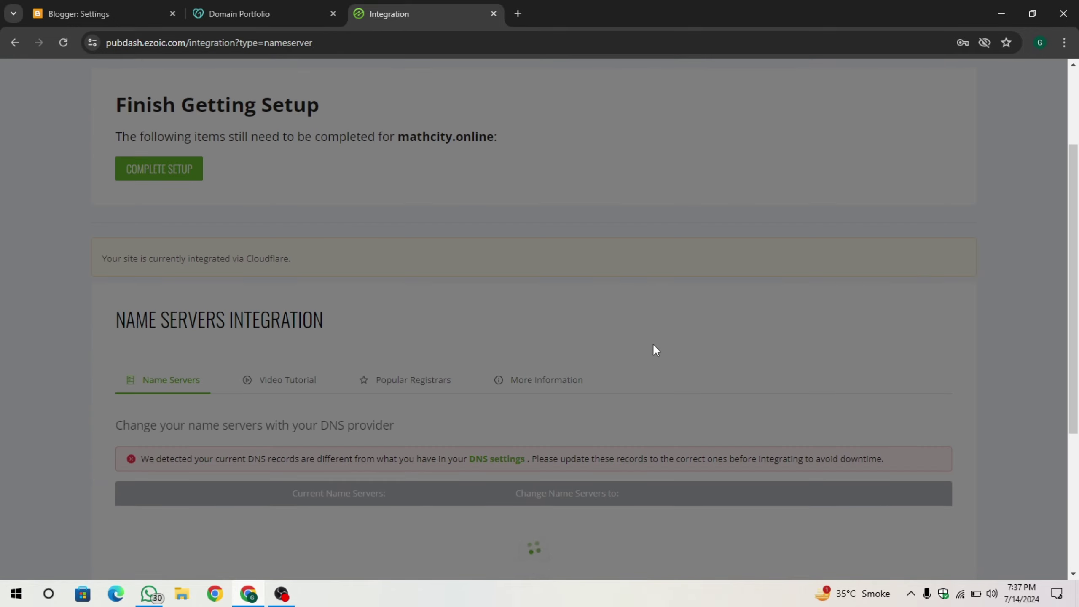
scroll(676, 345, down, 4)
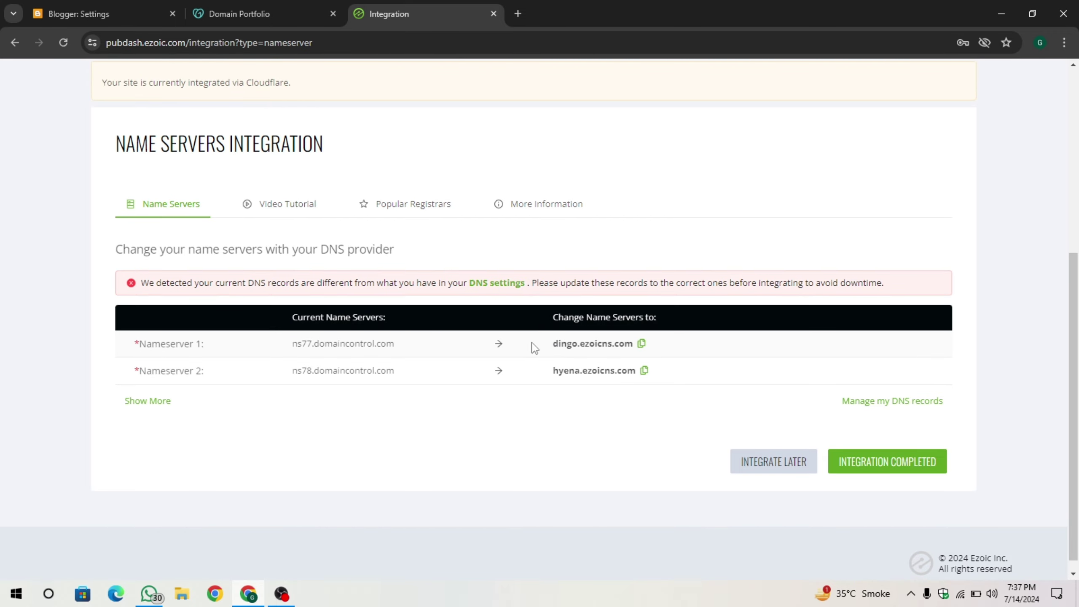
click(643, 344)
click(644, 371)
In the GoDaddy domain portfolio, select mathcity.online and open its nameservers for editing.
click(247, 12)
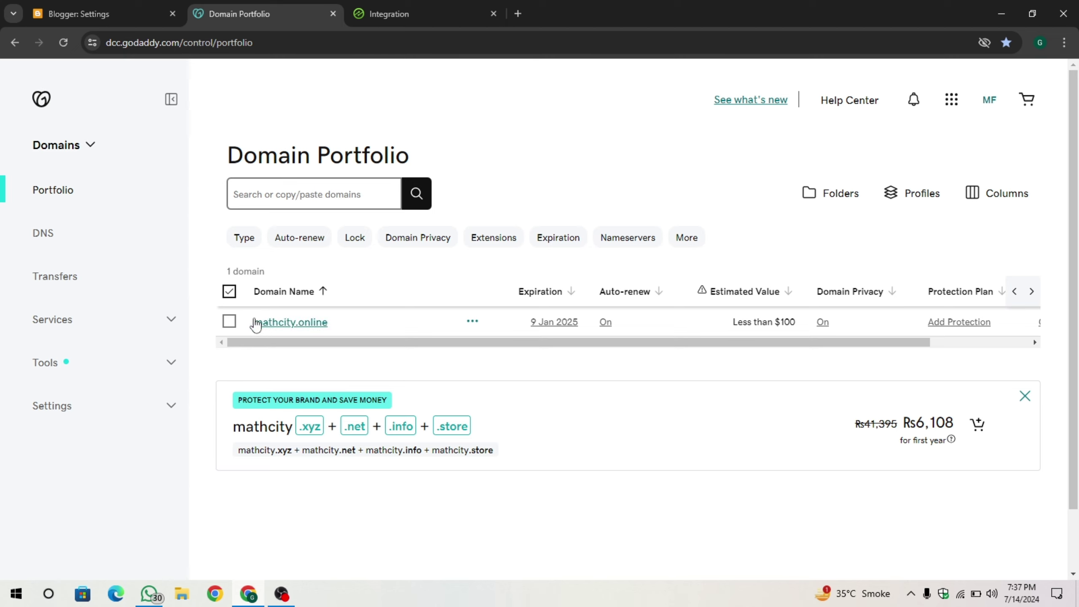
click(232, 322)
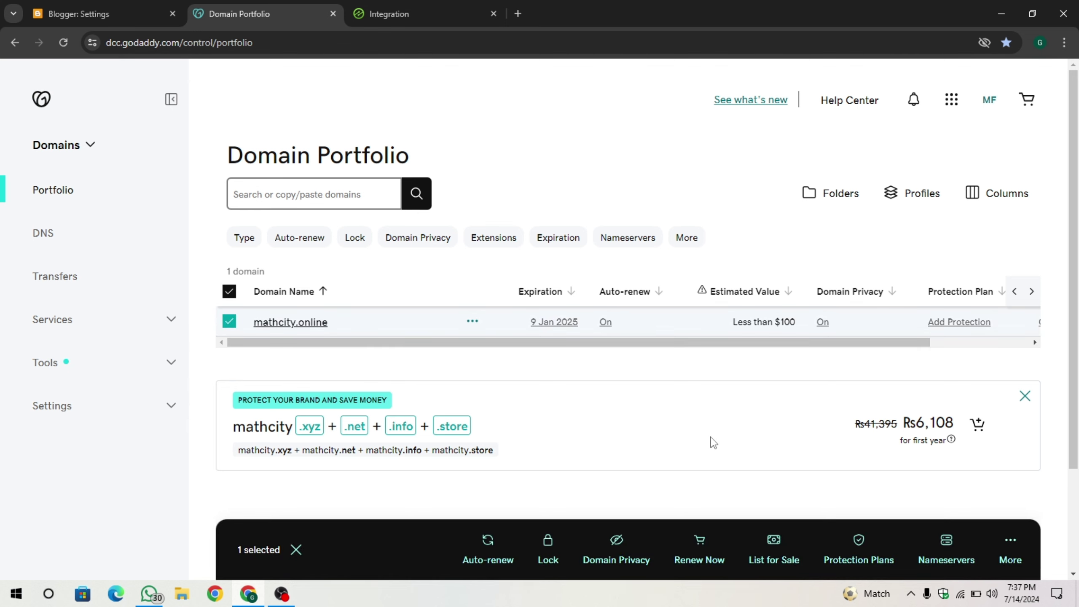
click(953, 555)
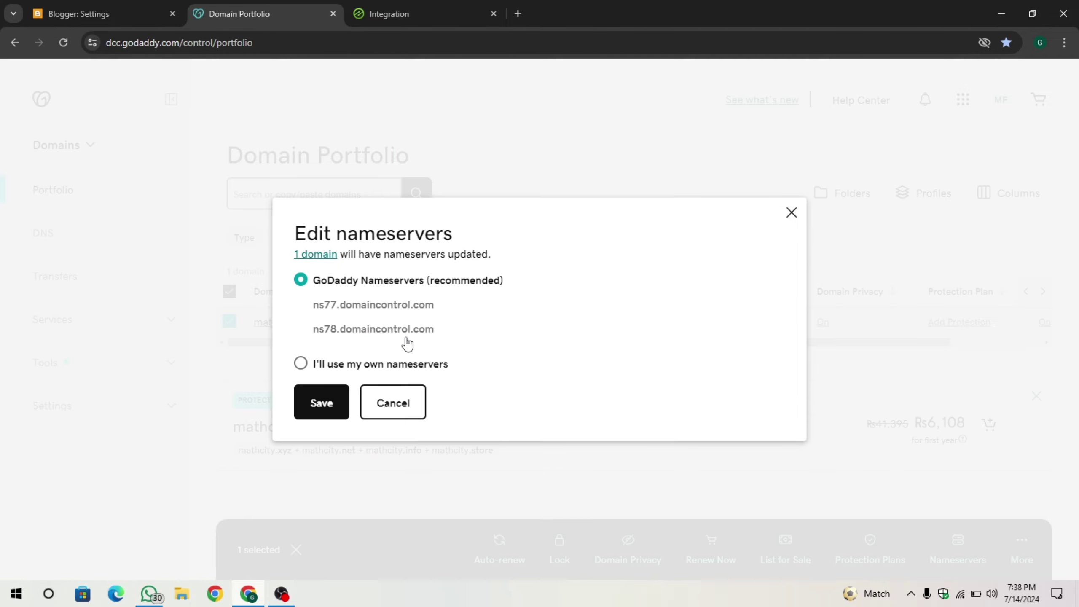
click(62, 6)
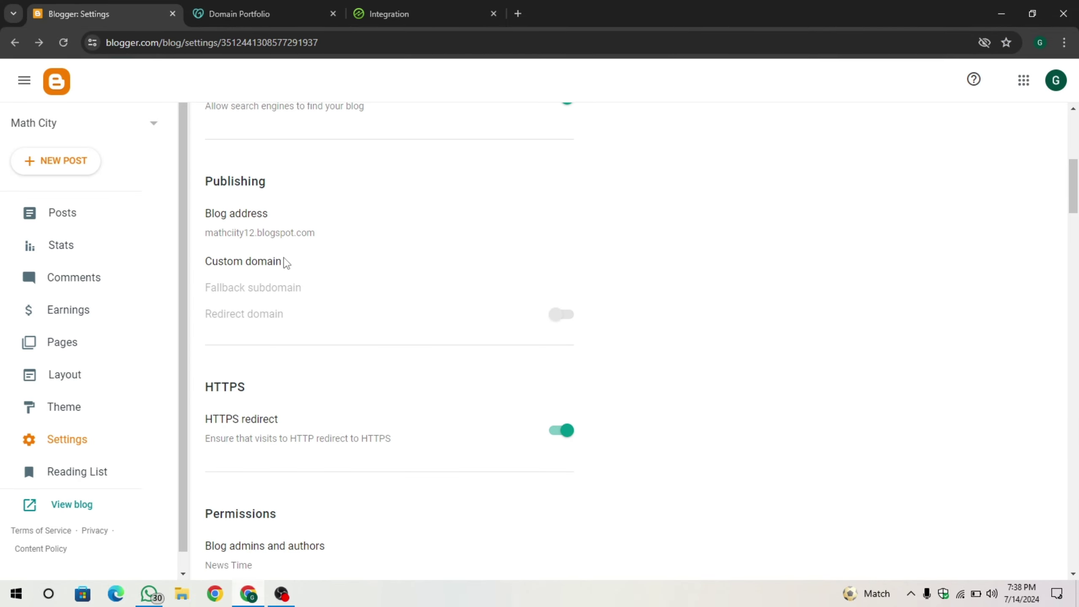
click(258, 270)
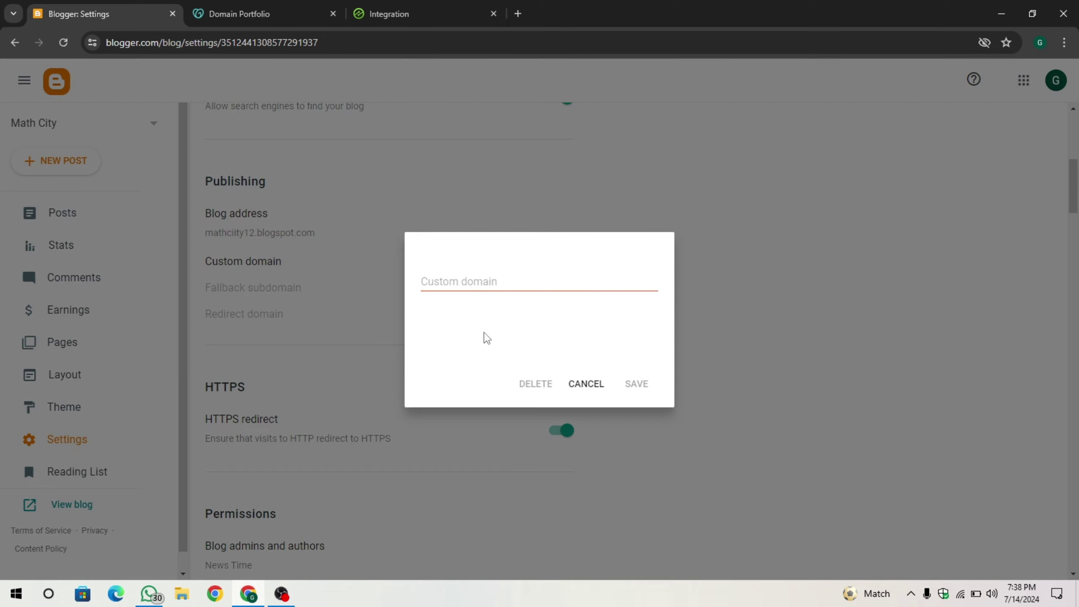
click(487, 283)
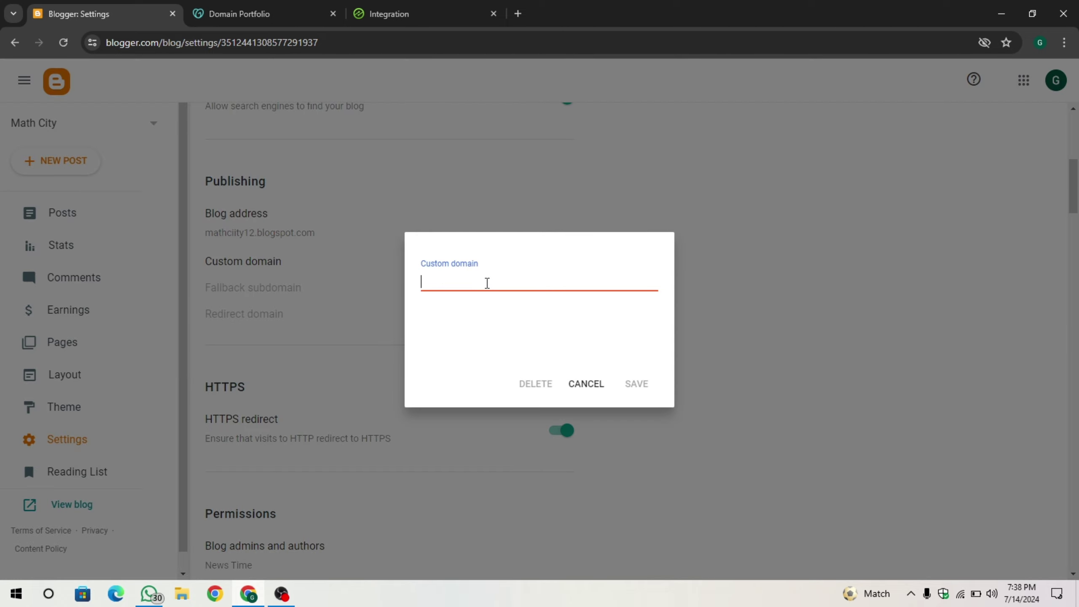
text(www.matthcity.online)
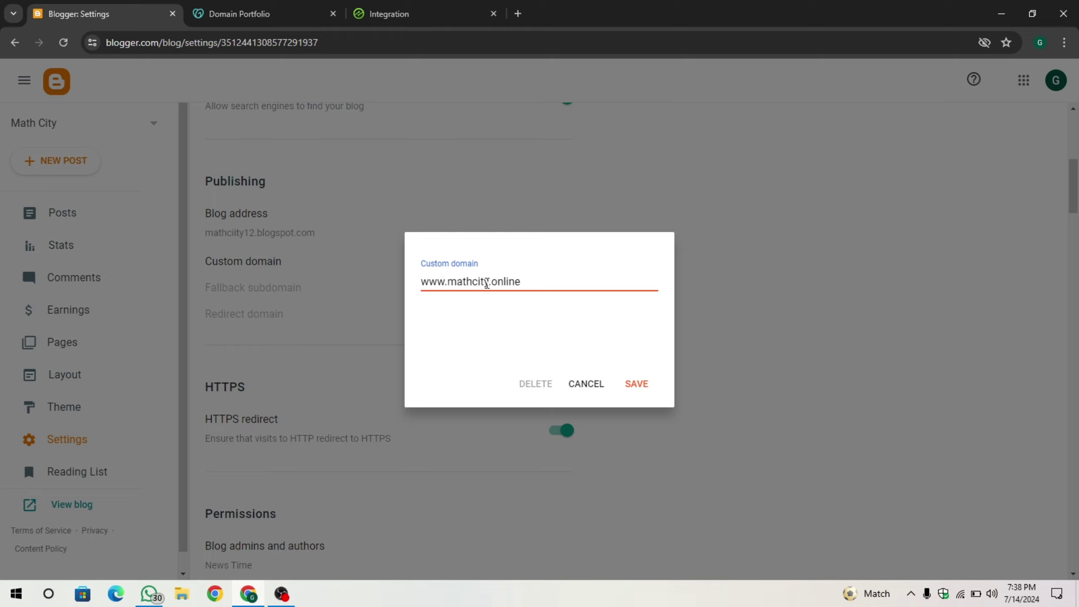
click(642, 383)
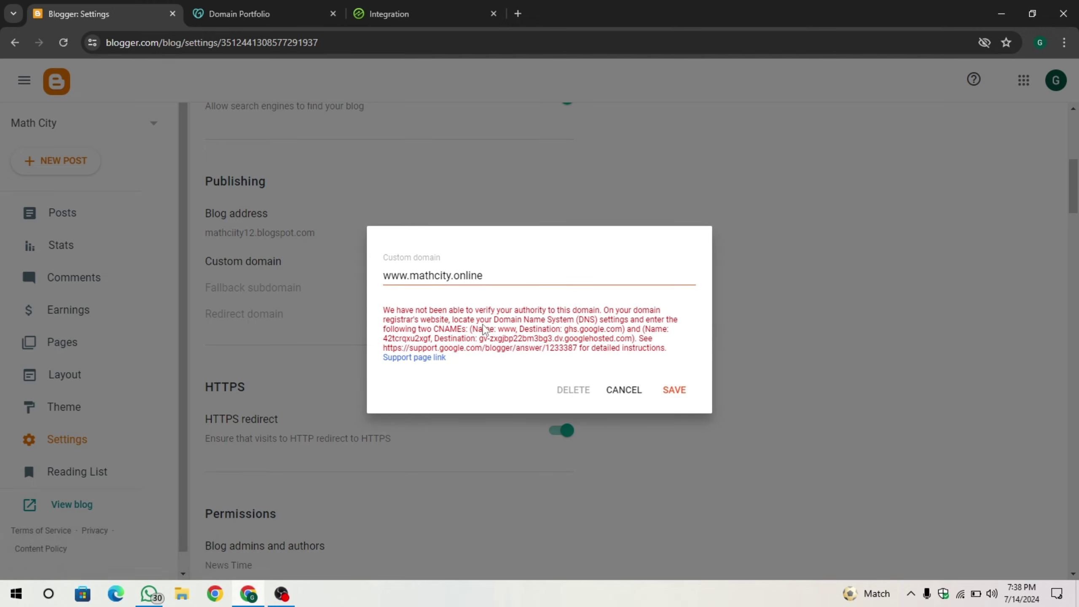
drag(438, 331, 629, 339)
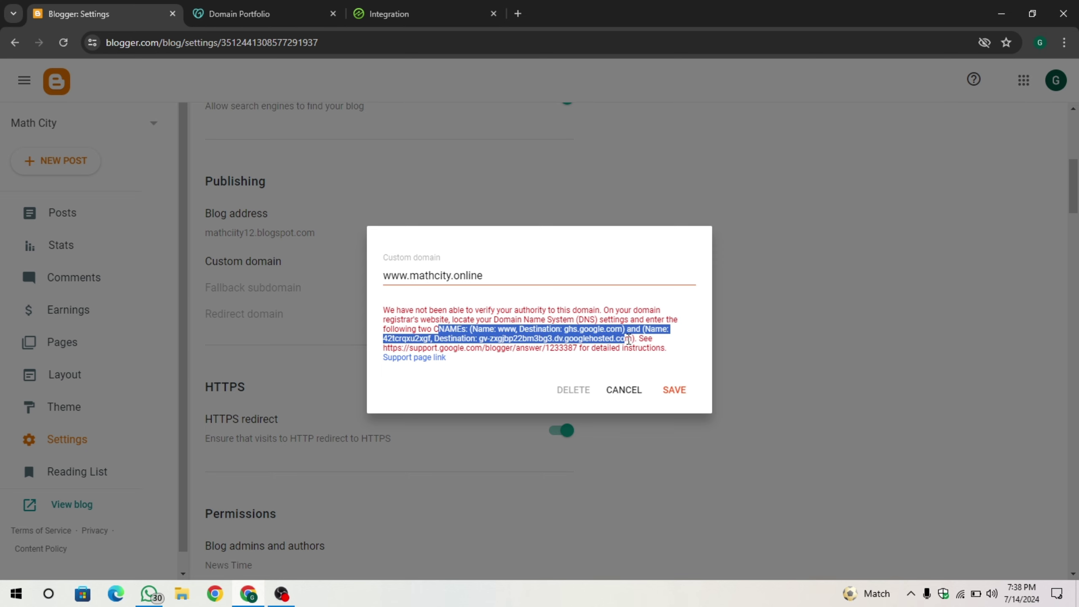
click(637, 339)
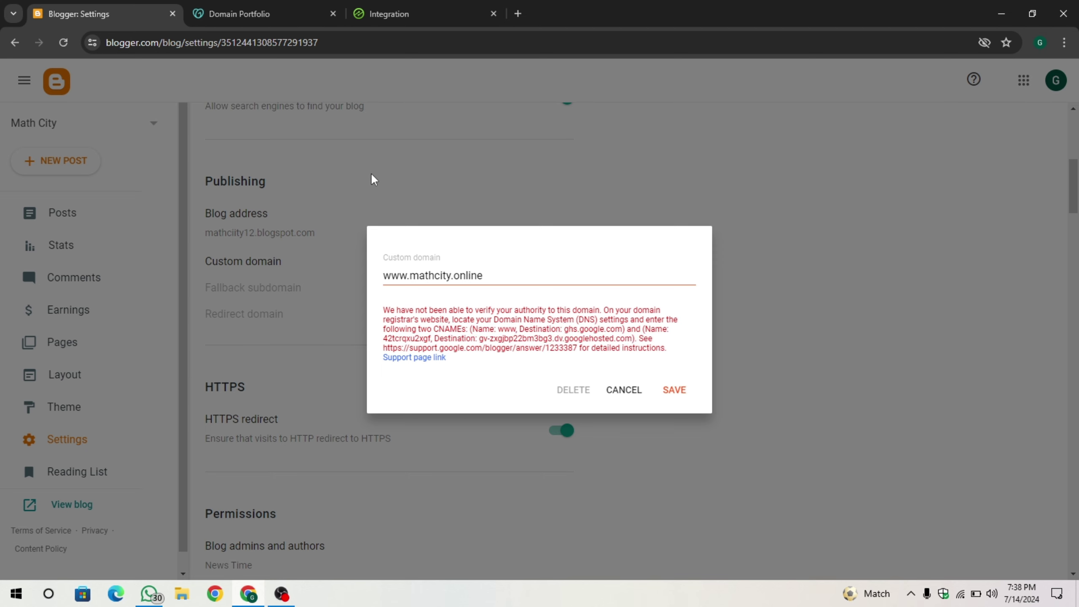
In GoDaddy, choose to use own nameservers and set Nameserver 1 to dingo.ezoicns.com, copied from Ezoic.
click(295, 7)
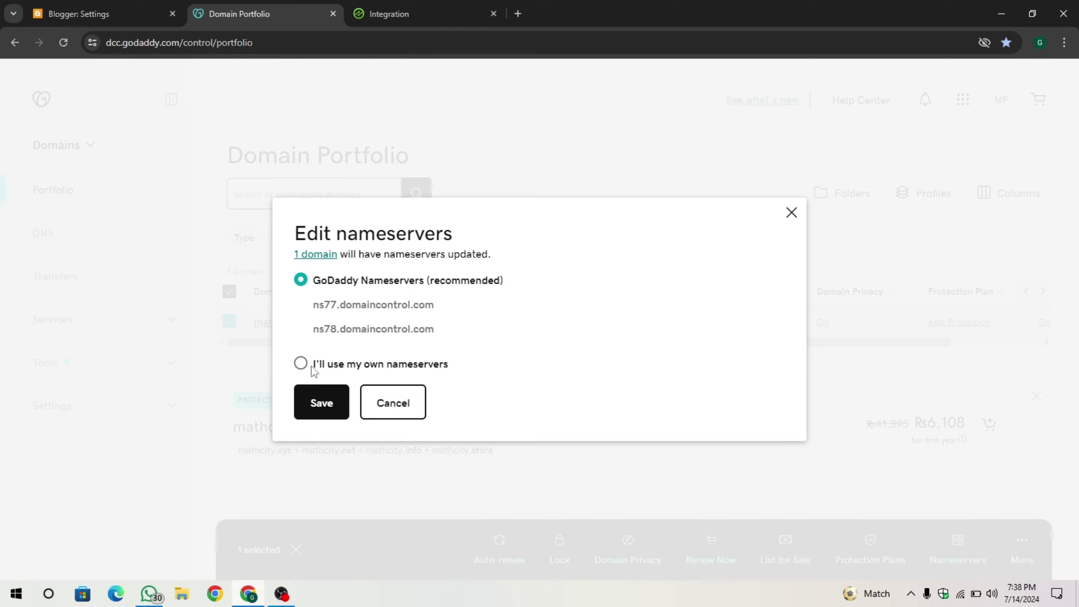
click(441, 371)
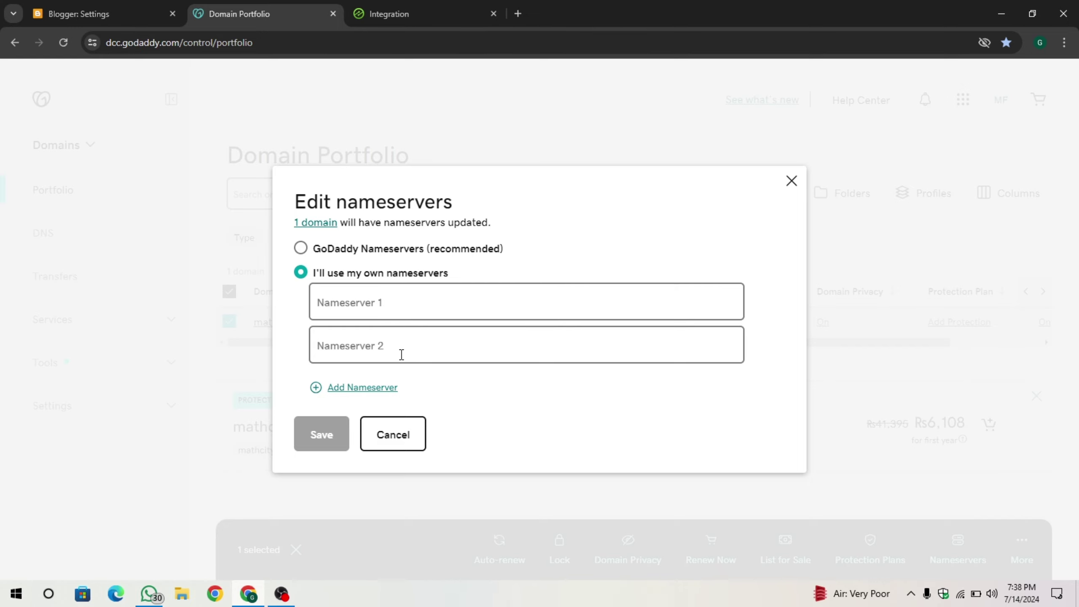
click(357, 10)
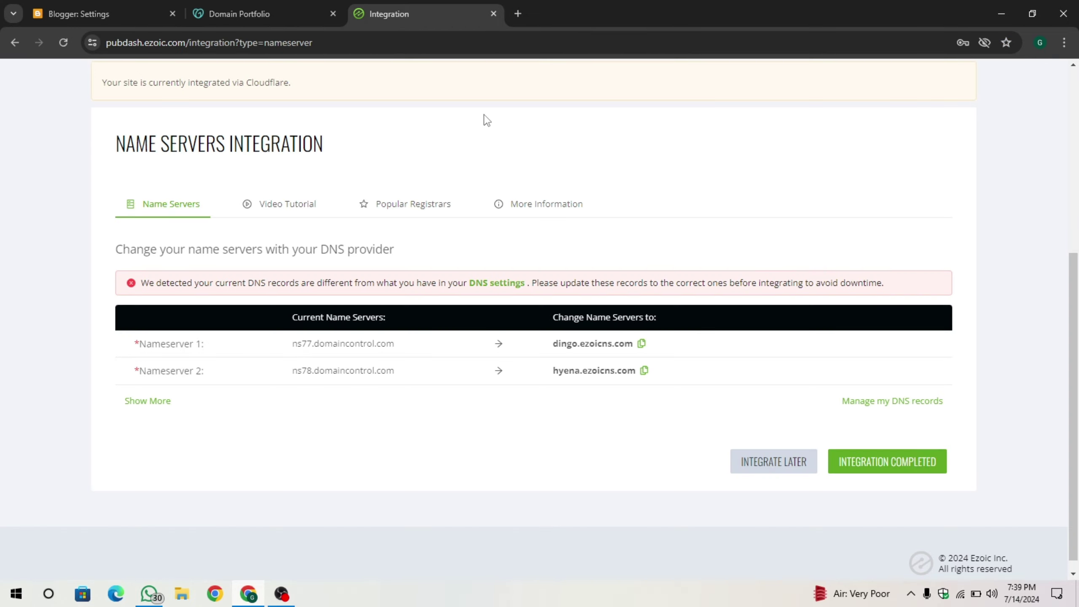
click(642, 348)
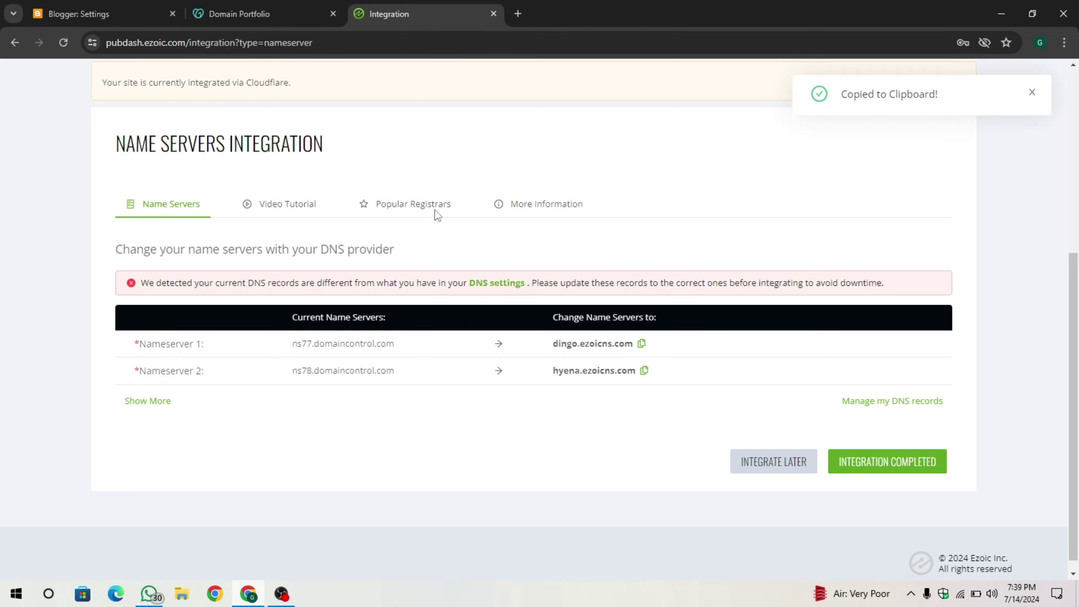
click(306, 6)
key(ctrl+v)
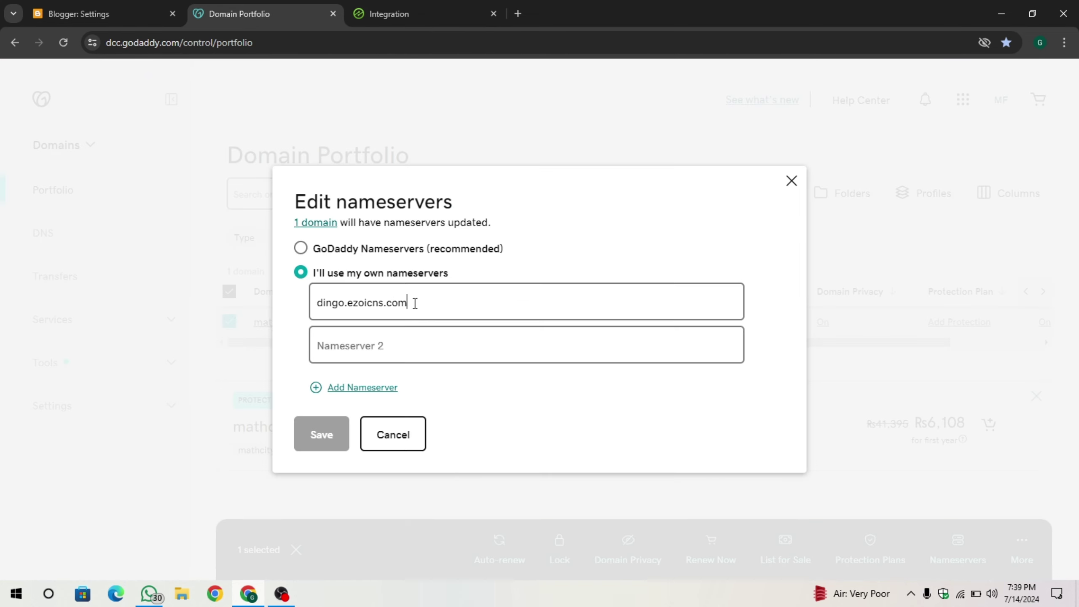
Set Nameserver 2 to hyena.ezoicns.com from Ezoic, then save and confirm the nameserver update.
click(474, 9)
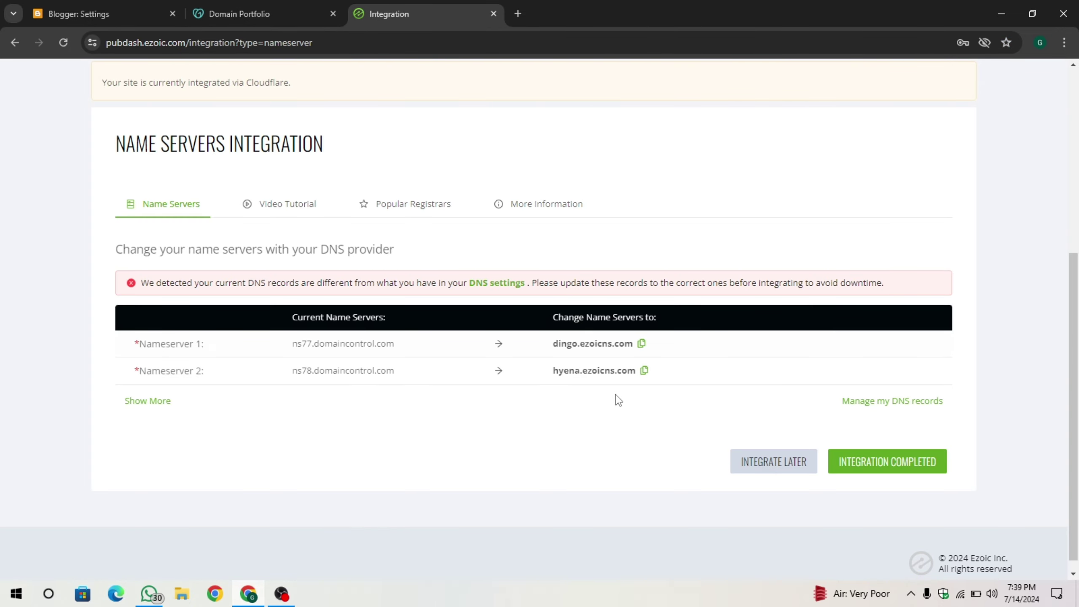
click(239, 14)
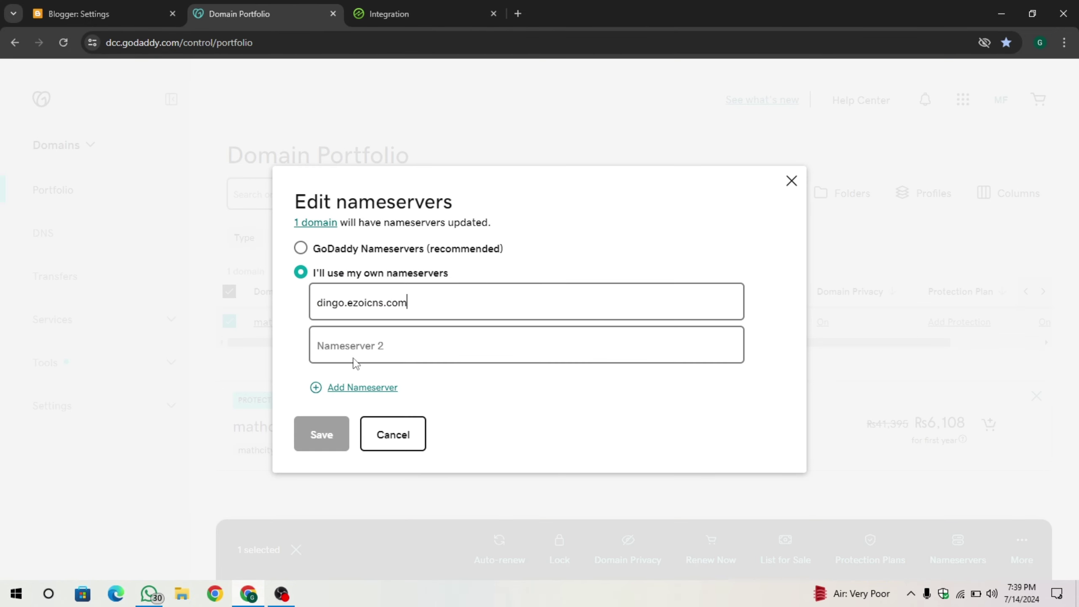
click(363, 345)
key(ctrl+v)
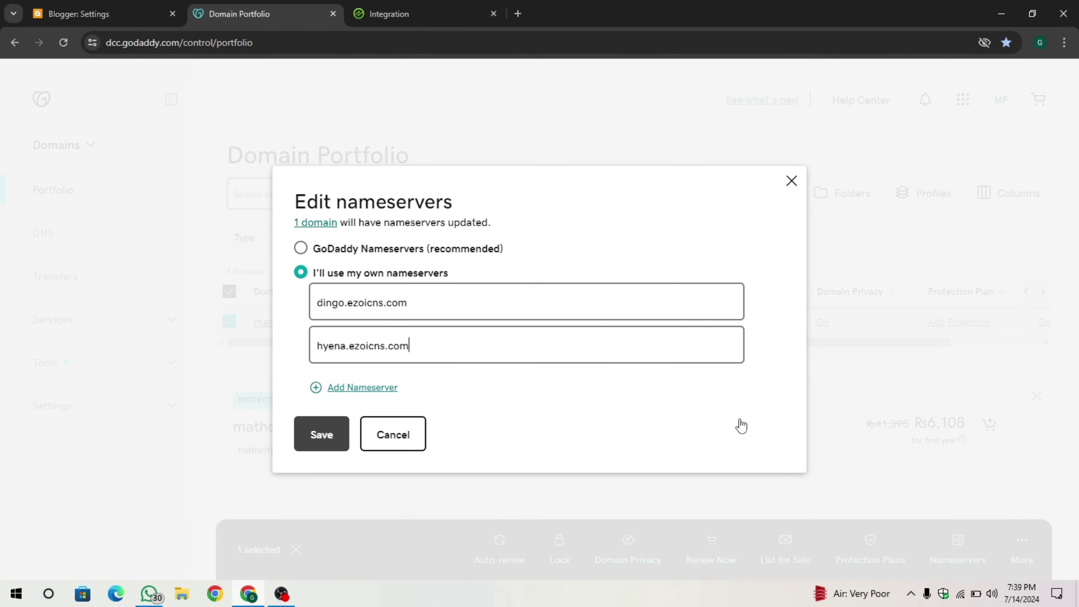
key(Return)
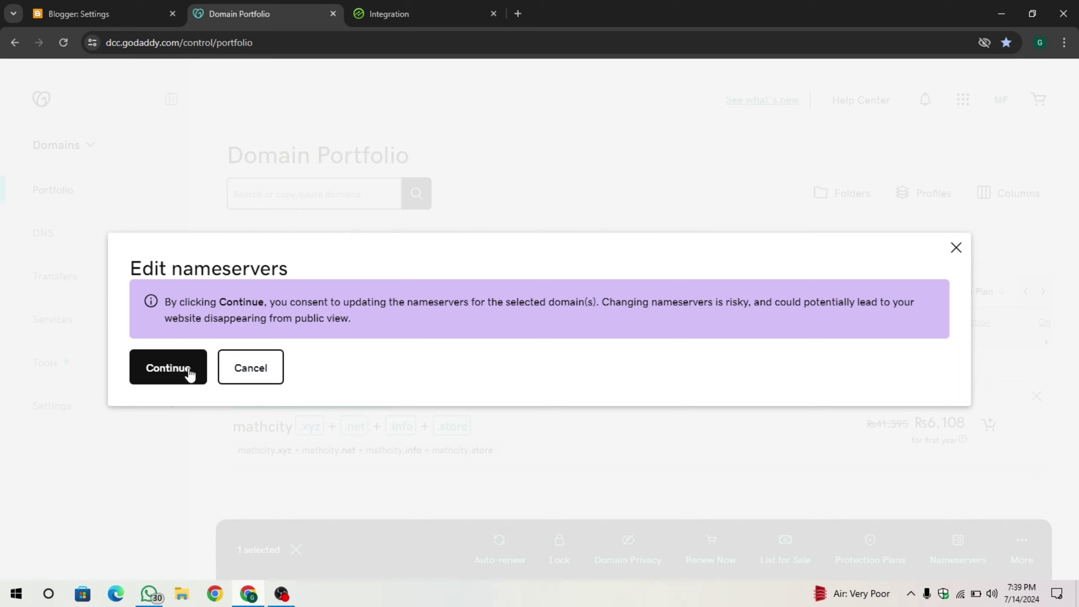
click(160, 376)
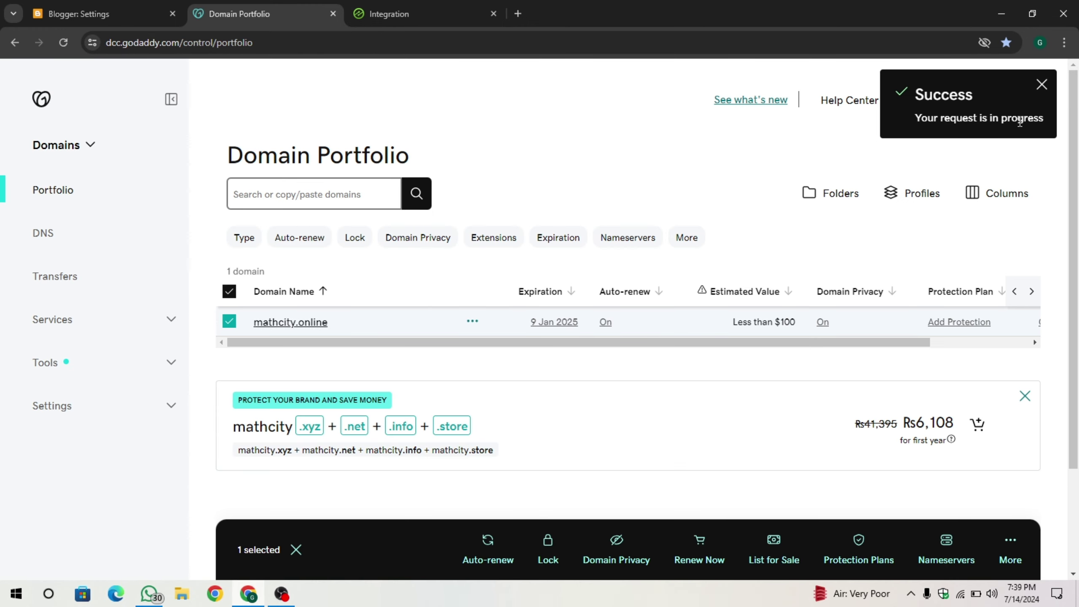
Reload the domain portfolio and check the nameservers saved for mathcity.online.
click(932, 541)
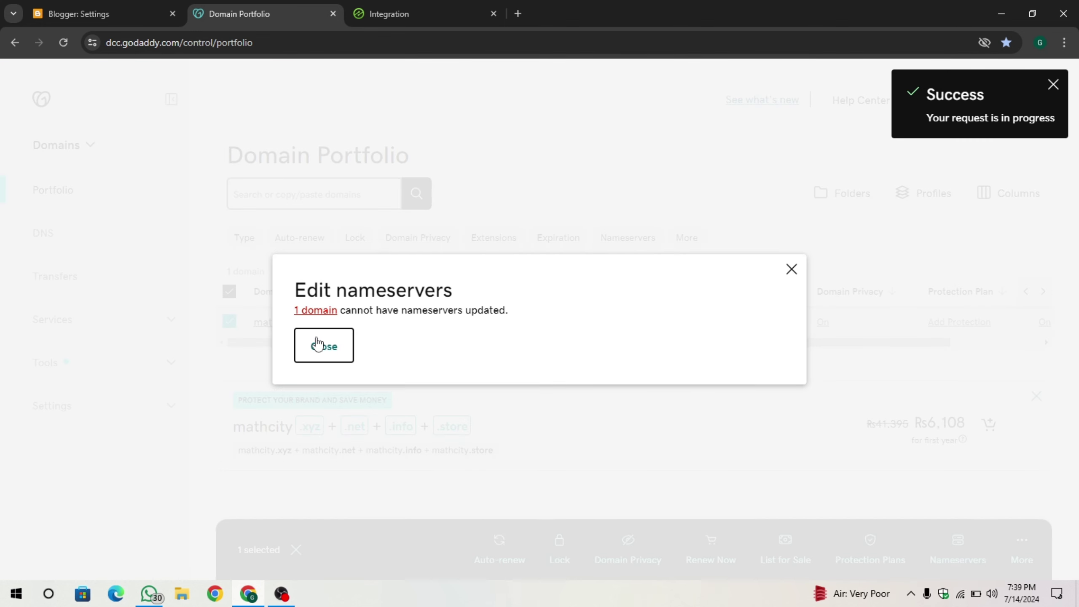
click(331, 336)
click(64, 42)
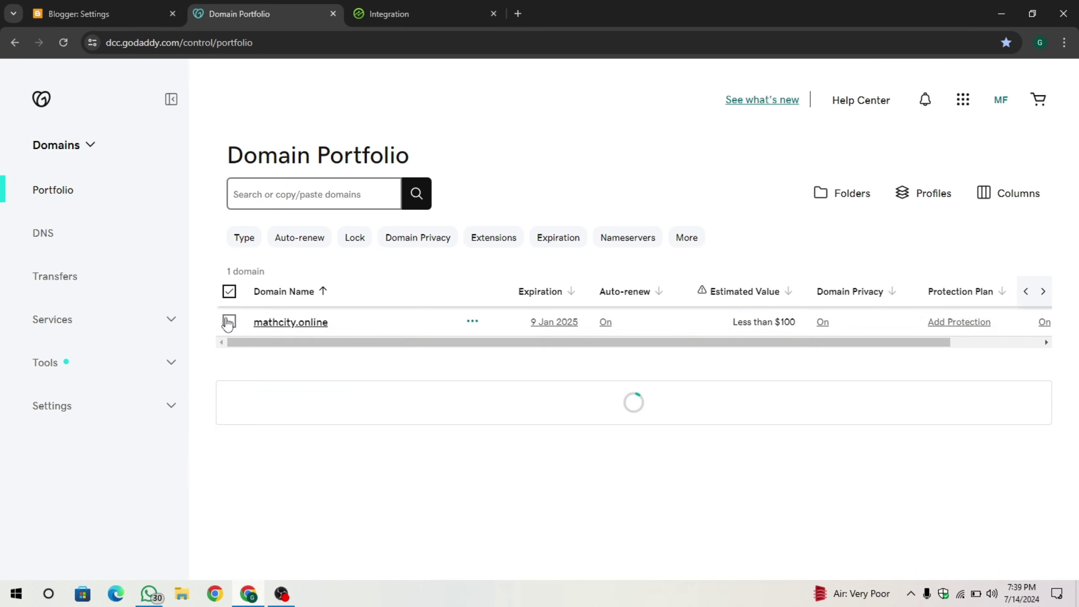
click(229, 323)
click(234, 326)
click(234, 326)
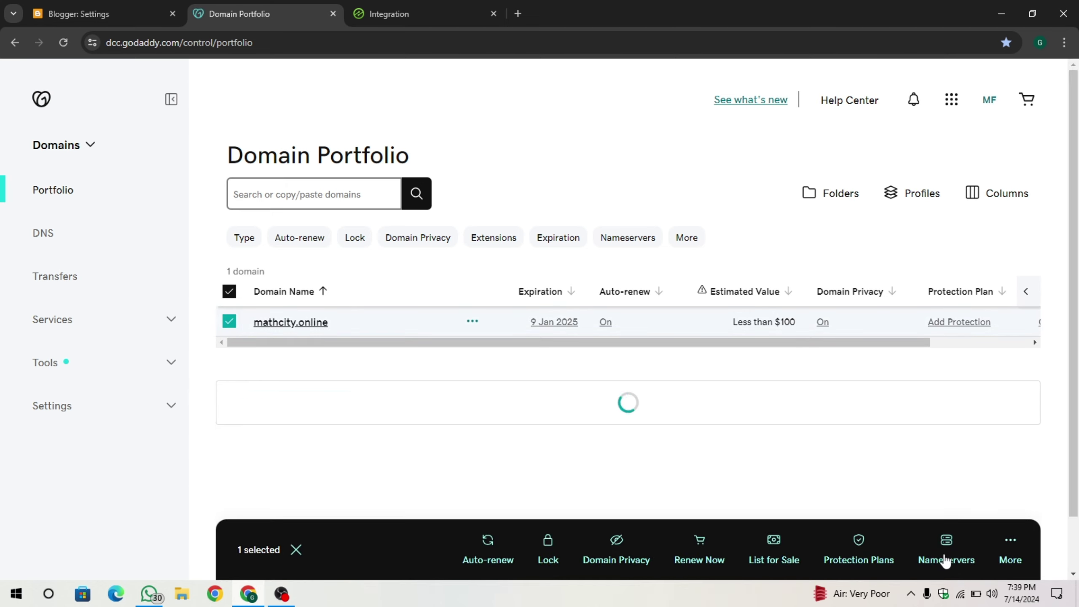
click(946, 557)
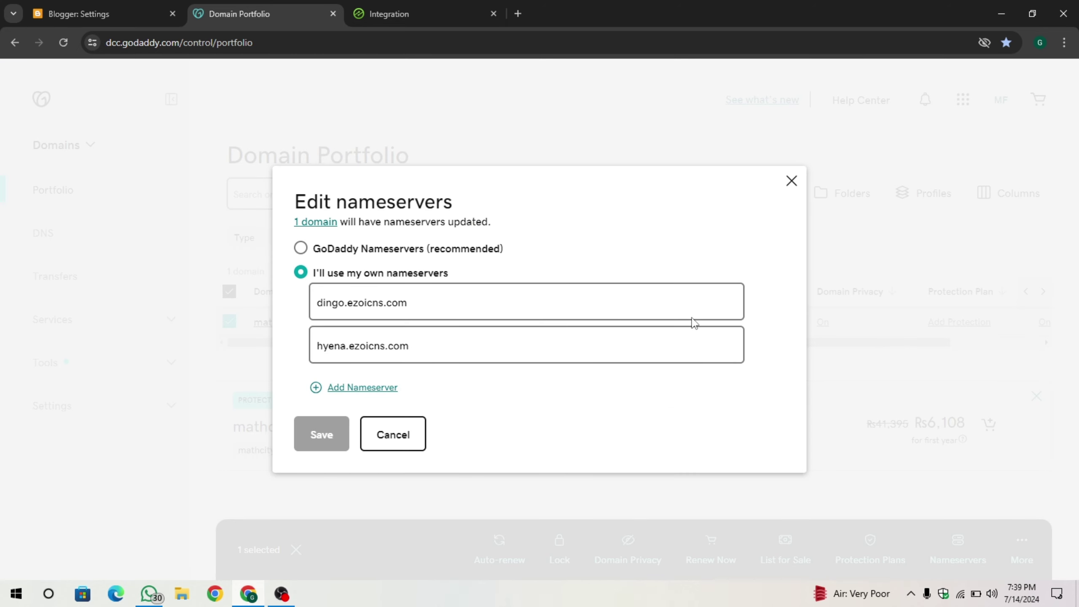
click(792, 182)
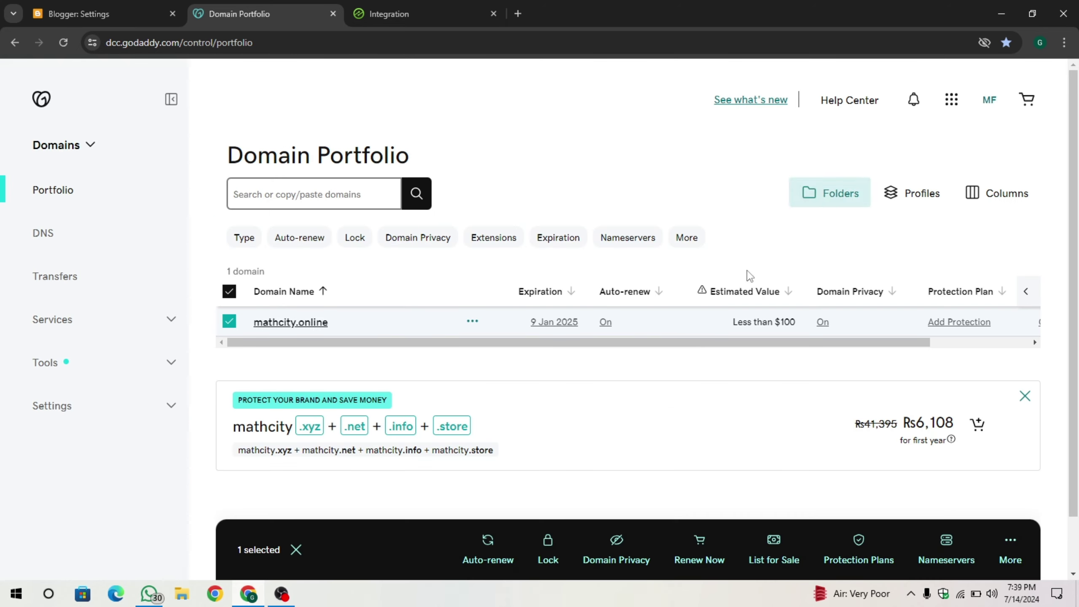
In Ezoic, mark the name servers integration as completed and confirm it.
click(427, 6)
scroll(401, 151, up, 1)
scroll(827, 376, down, 2)
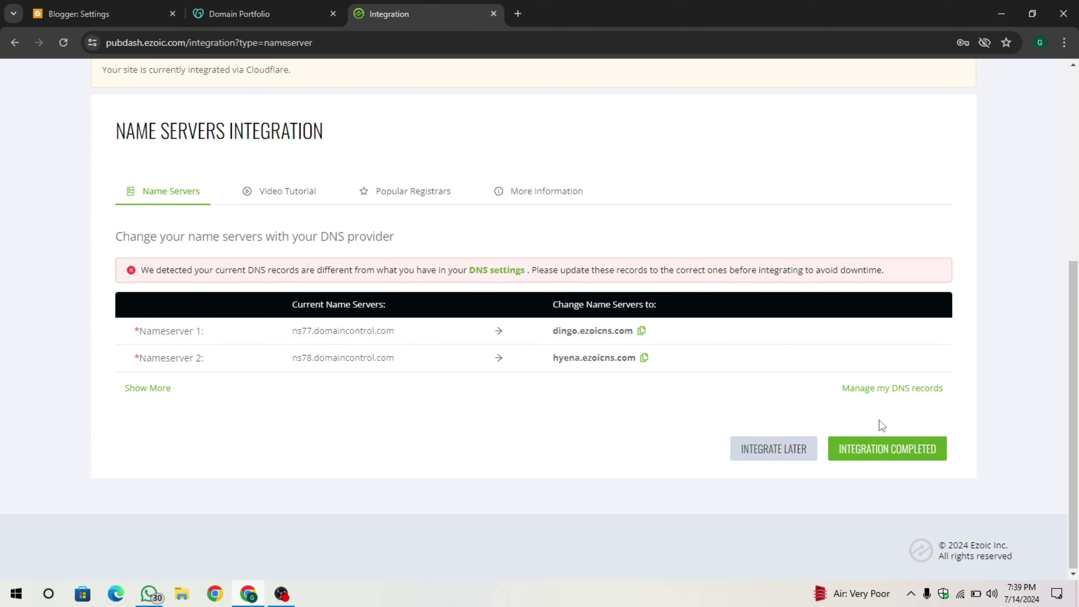
click(930, 452)
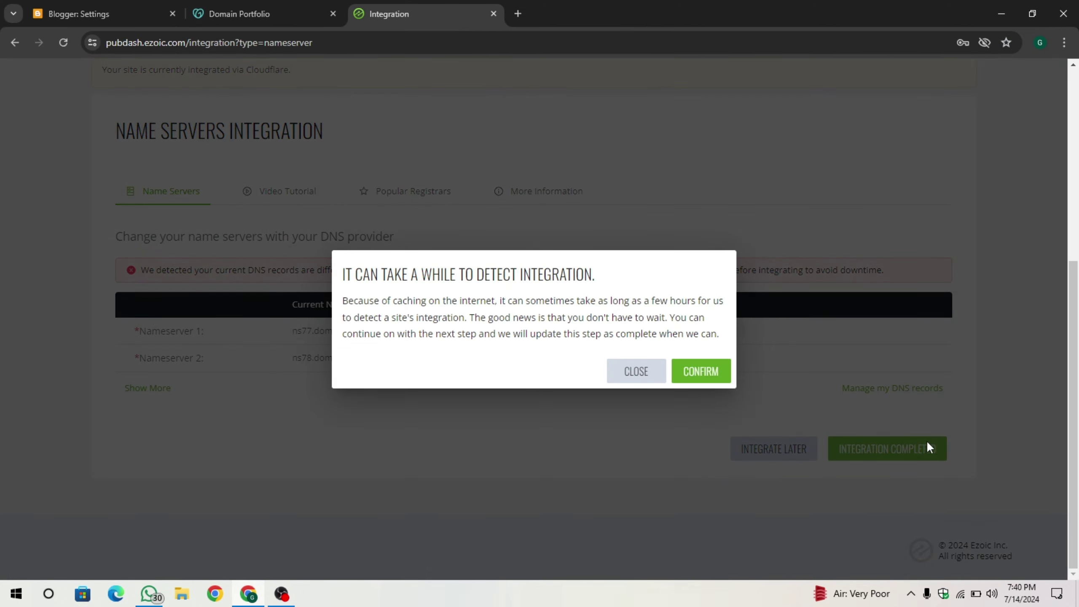
click(729, 380)
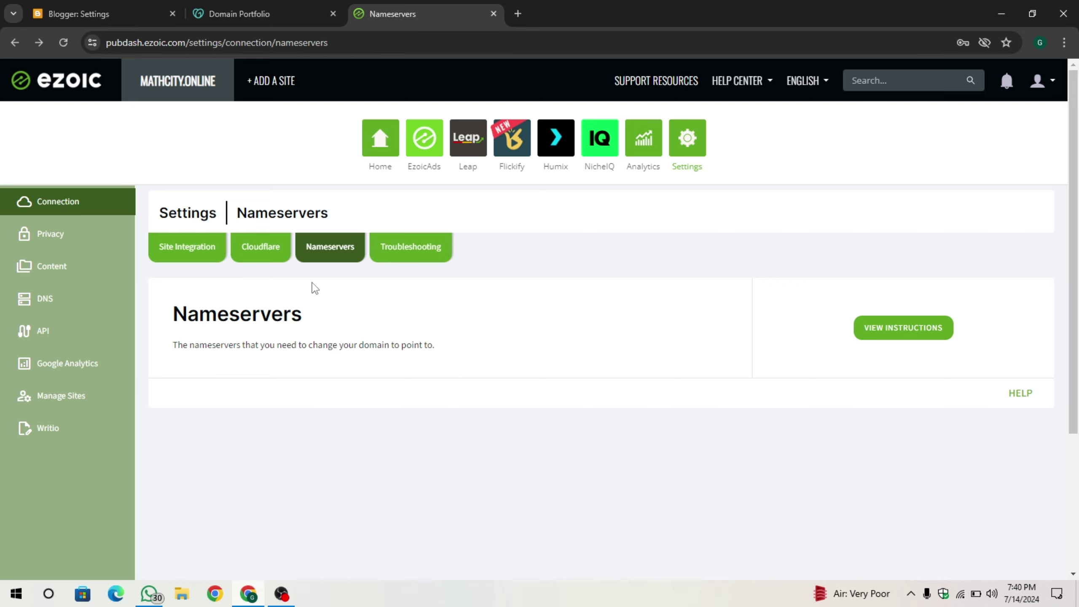
Open Ezoic's DNS records settings and highlight the two required CNAME records in Blogger's custom domain message.
click(64, 301)
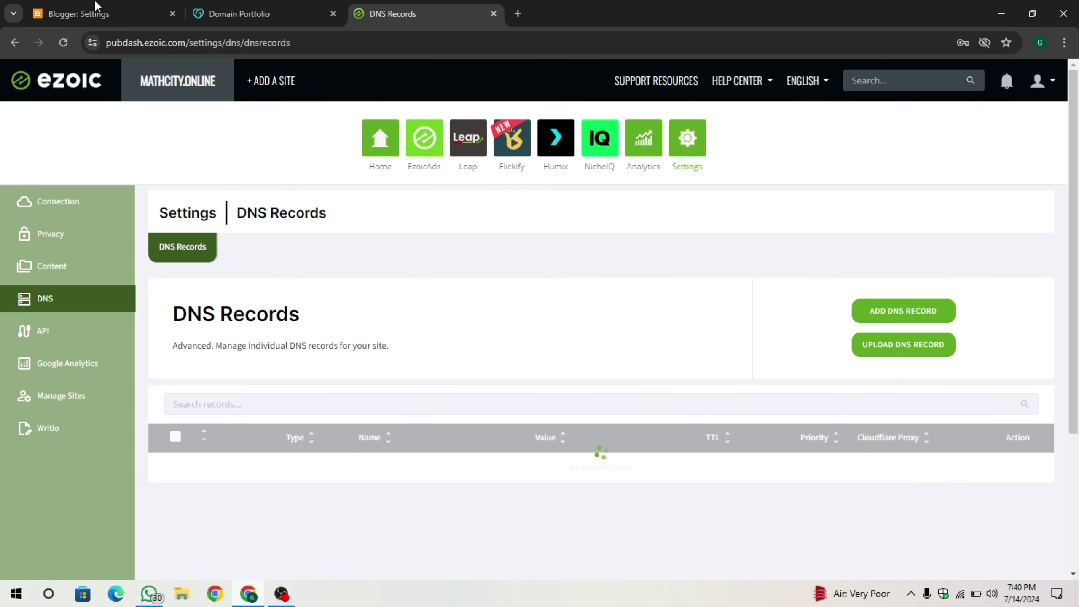
click(126, 16)
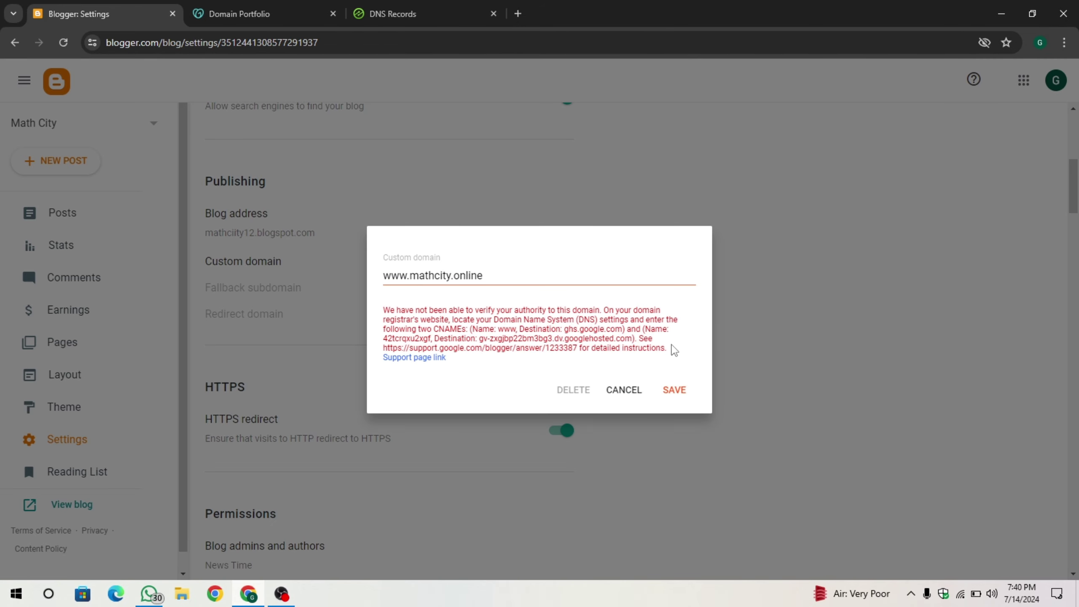
drag(674, 350, 374, 316)
key(ctrl+shift+Tab)
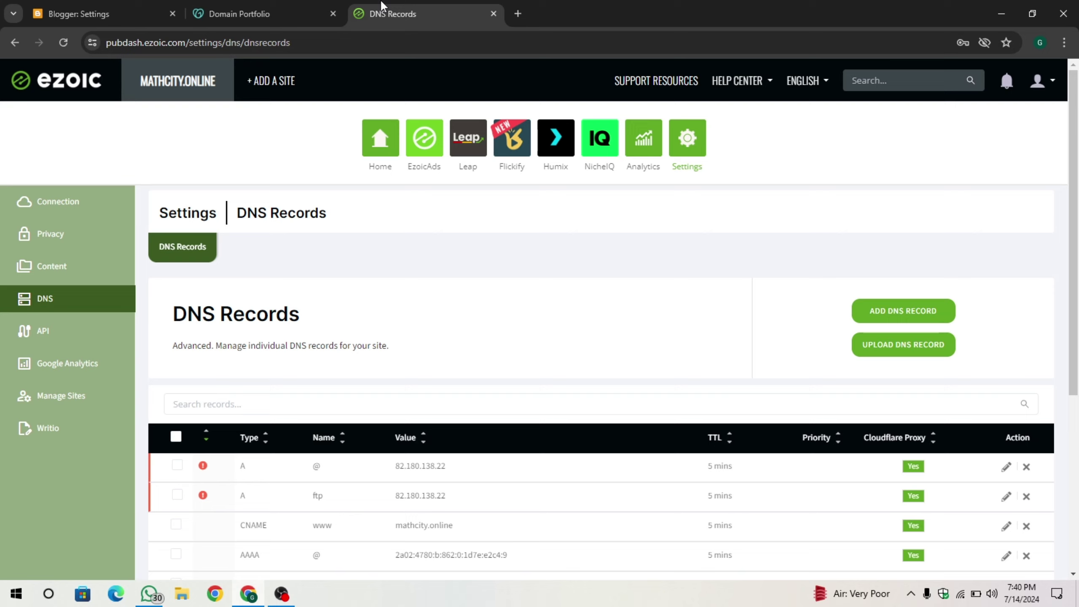
Delete the existing A, AAAA, CNAME www, MX, NS and SPF records in Ezoic, keeping only the cdn-0 CNAME record.
scroll(723, 415, down, 3)
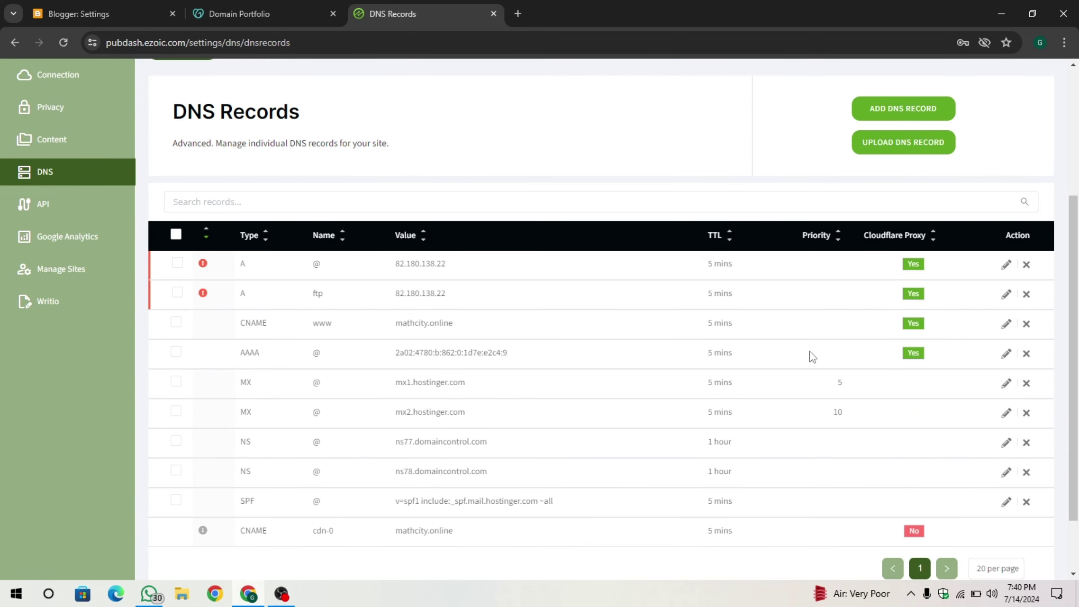
scroll(997, 317, up, 3)
scroll(1050, 301, down, 1)
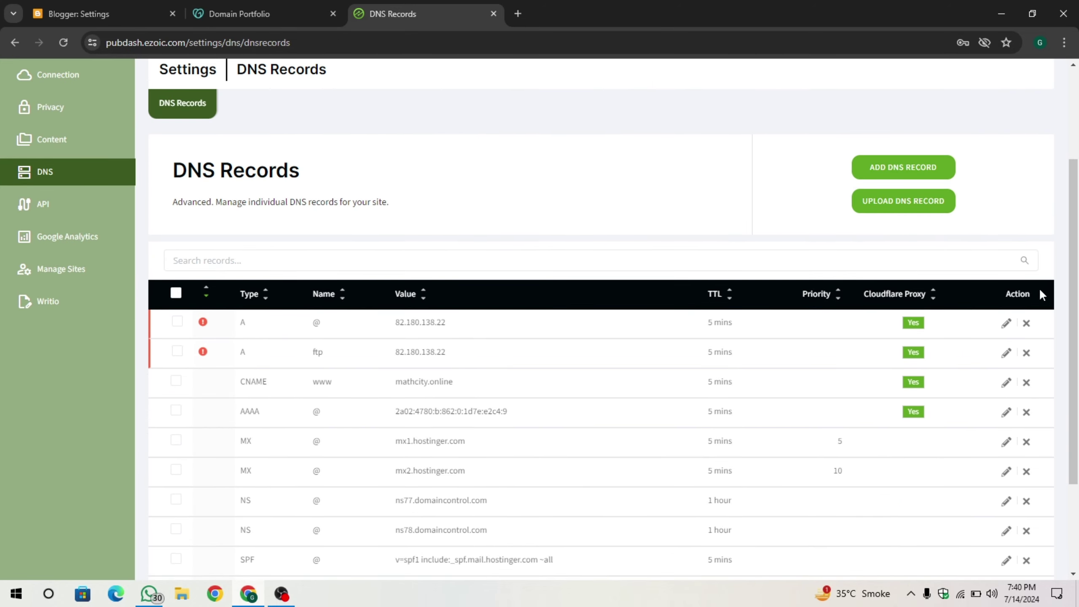
click(1029, 325)
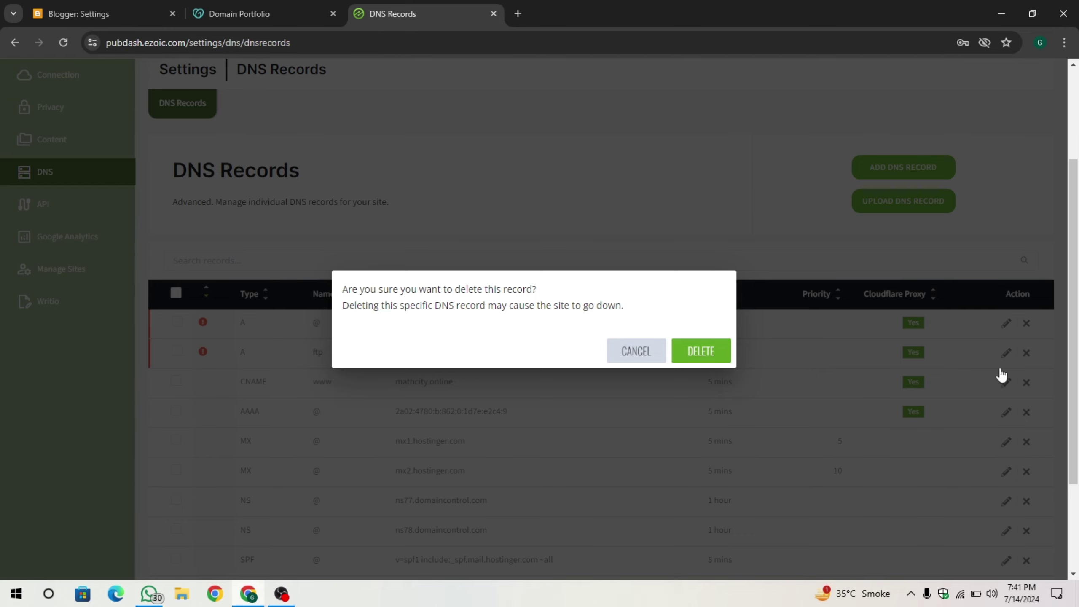
click(704, 357)
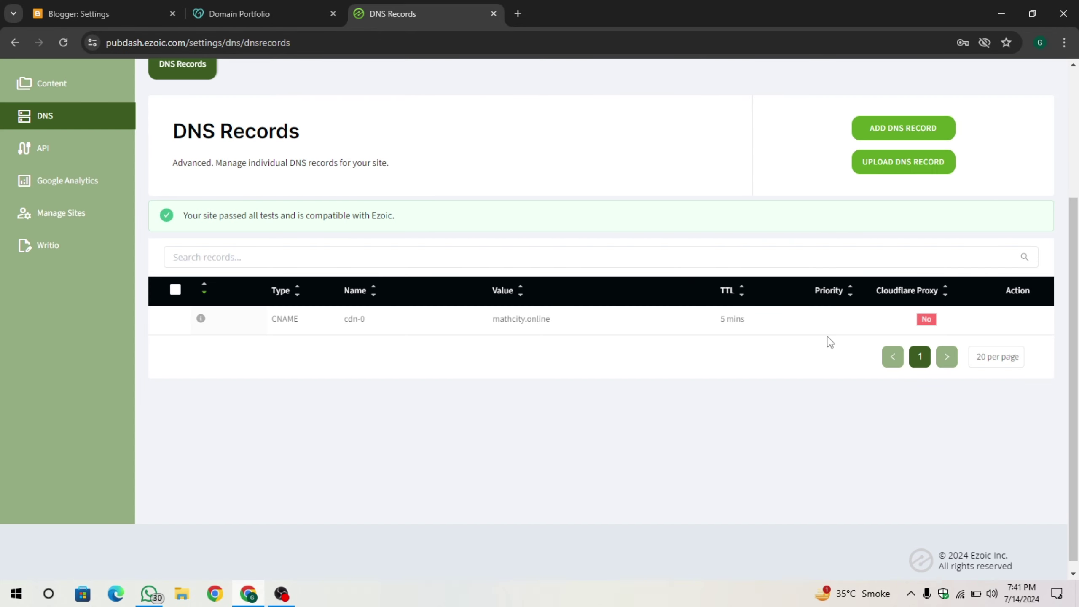
Start a new CNAME record in Ezoic named www with the value ghs.google.com, copied from Blogger's custom domain message.
scroll(760, 346, up, 2)
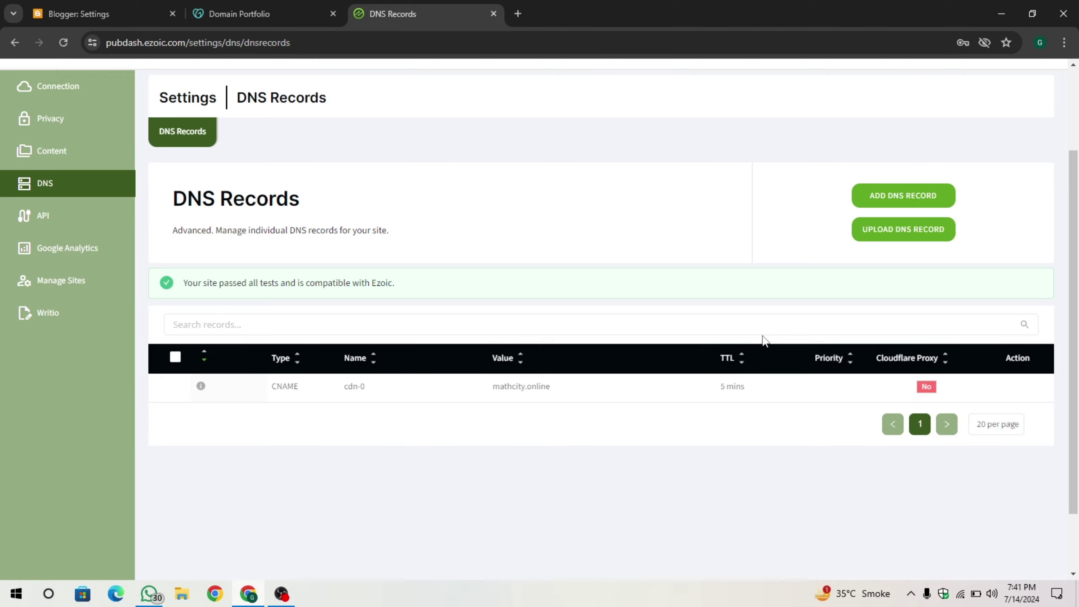
click(928, 207)
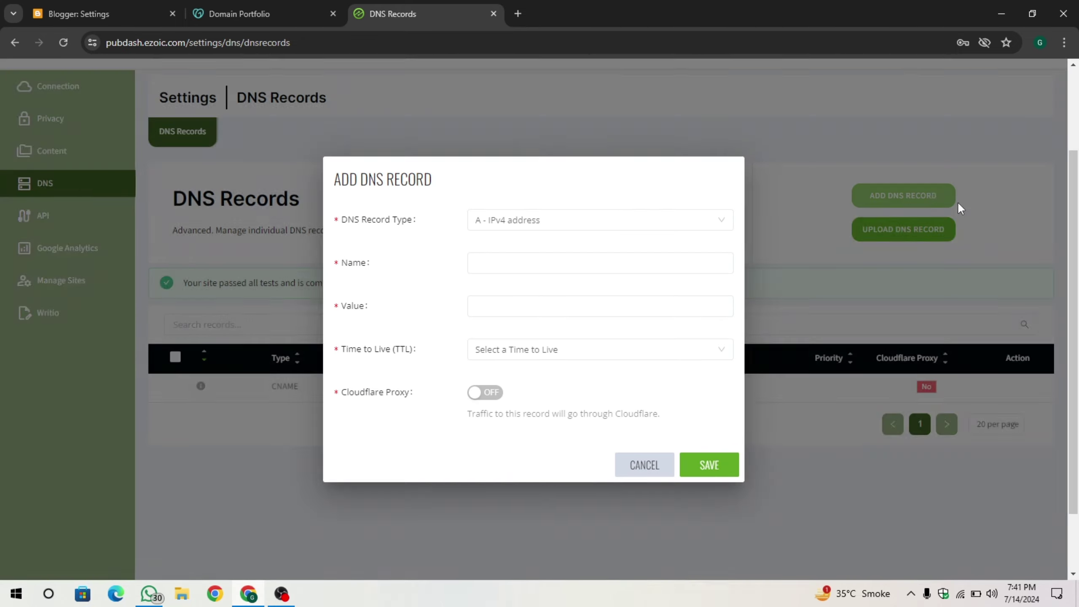
click(503, 265)
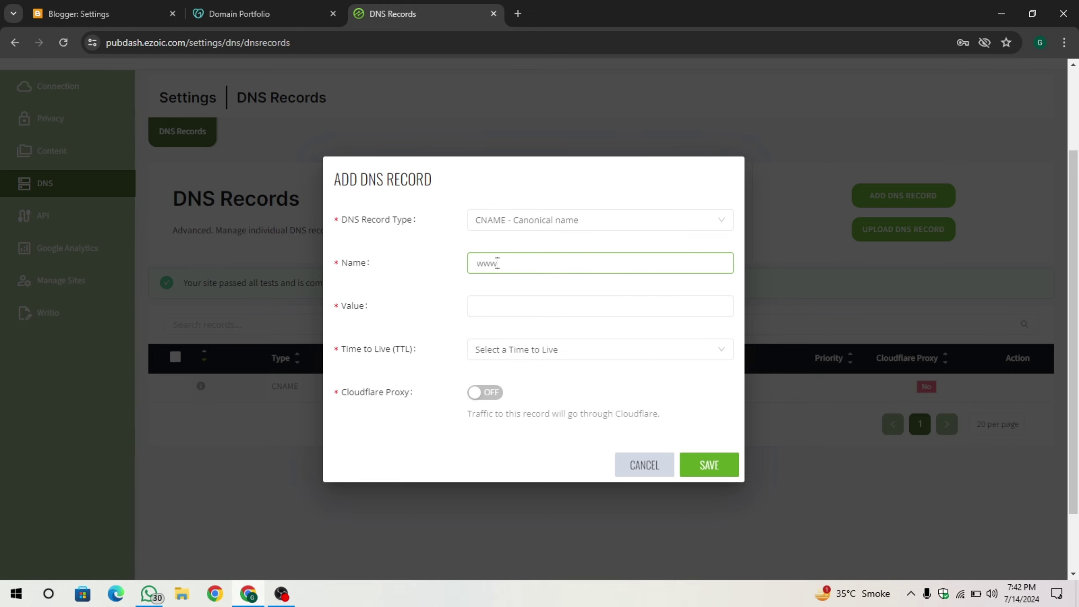
click(505, 306)
click(129, 14)
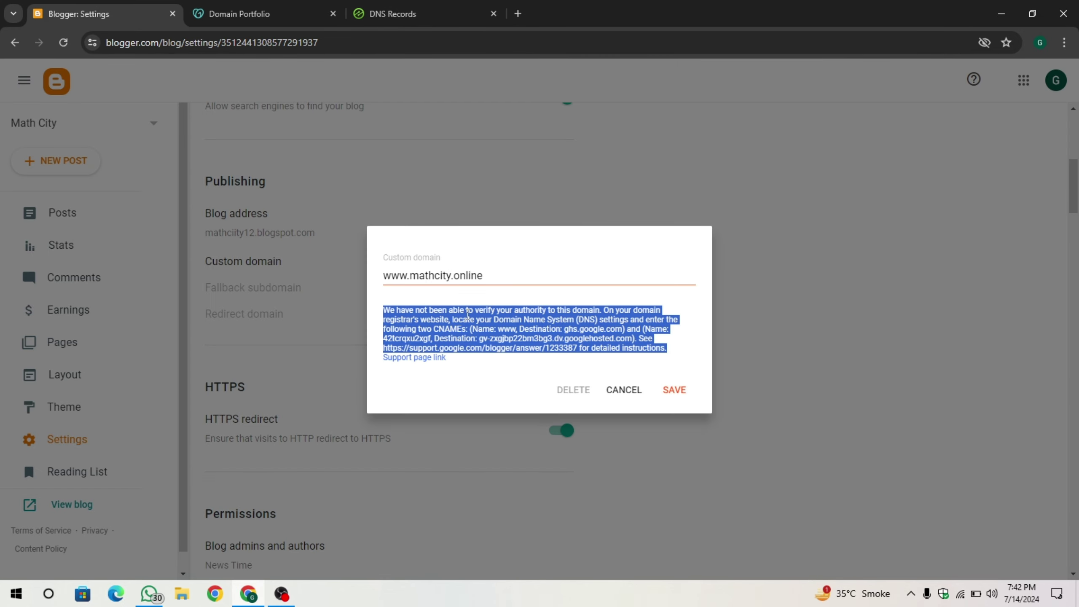
click(507, 325)
drag(478, 328, 504, 327)
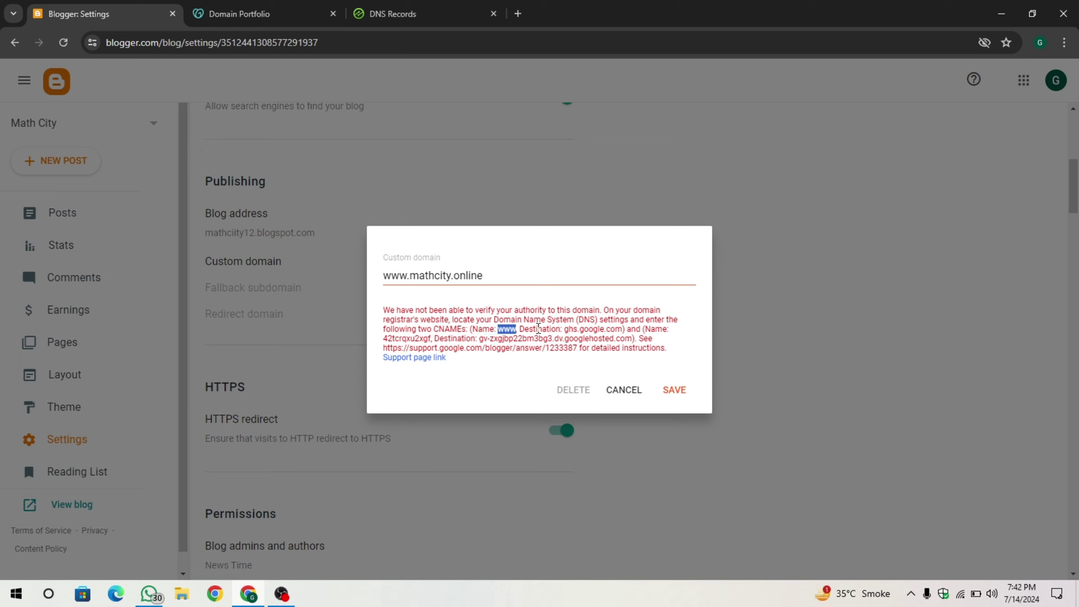
drag(520, 327, 623, 334)
key(ctrl+c)
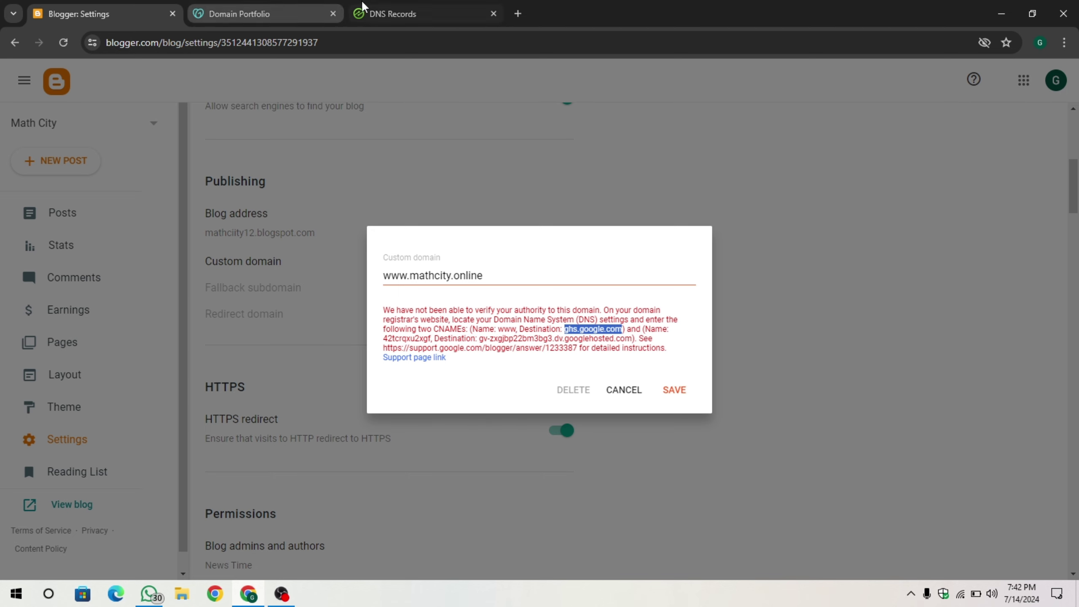
click(412, 15)
key(ctrl+v)
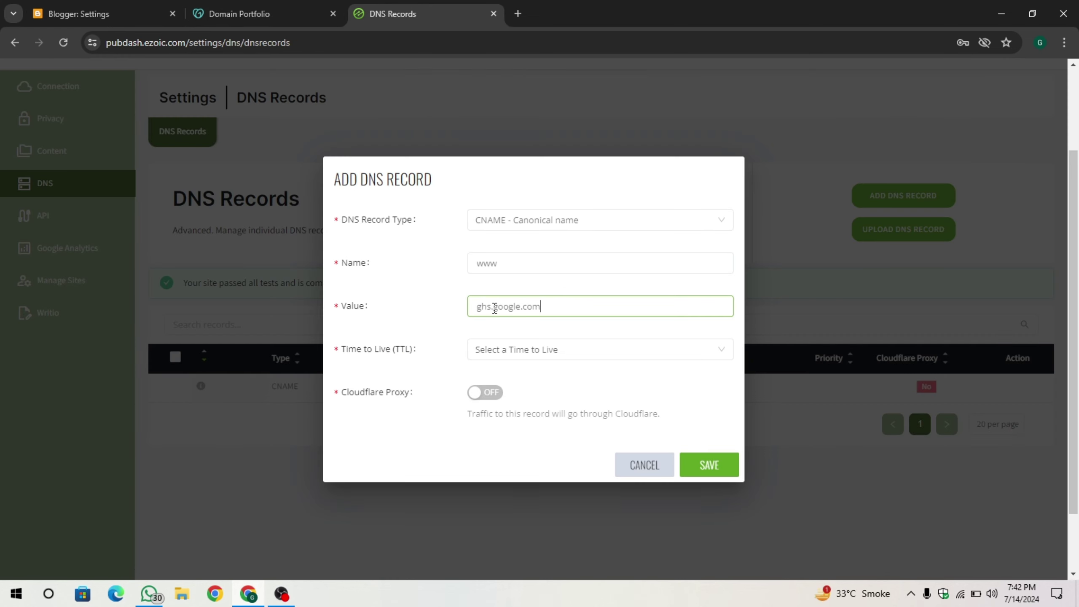
Set the www record's Time to Live to 1 hour, turn on Cloudflare Proxy and save the record.
drag(346, 351, 421, 352)
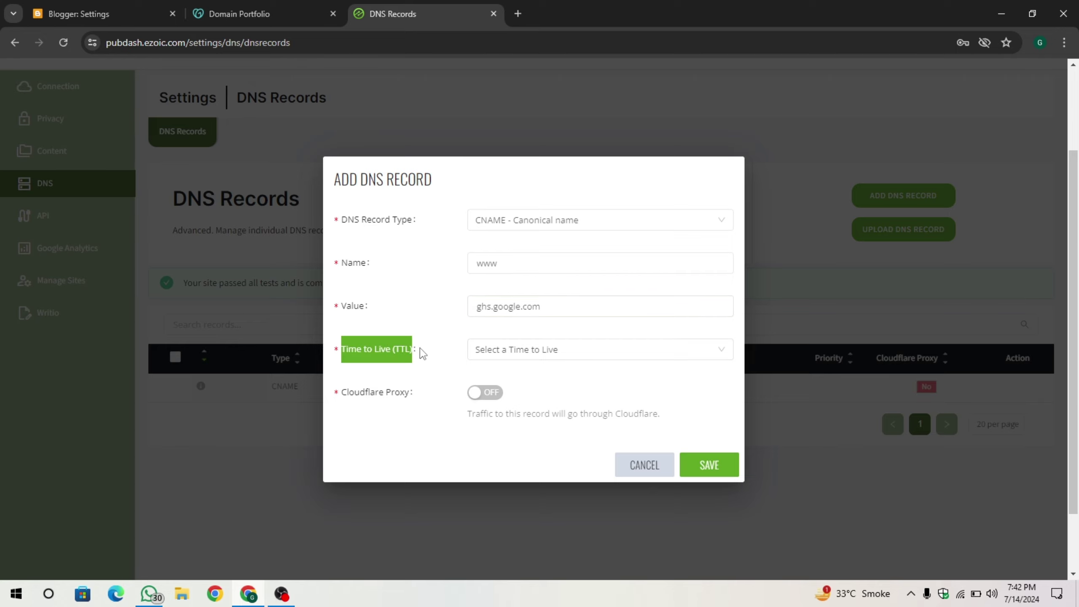
click(528, 351)
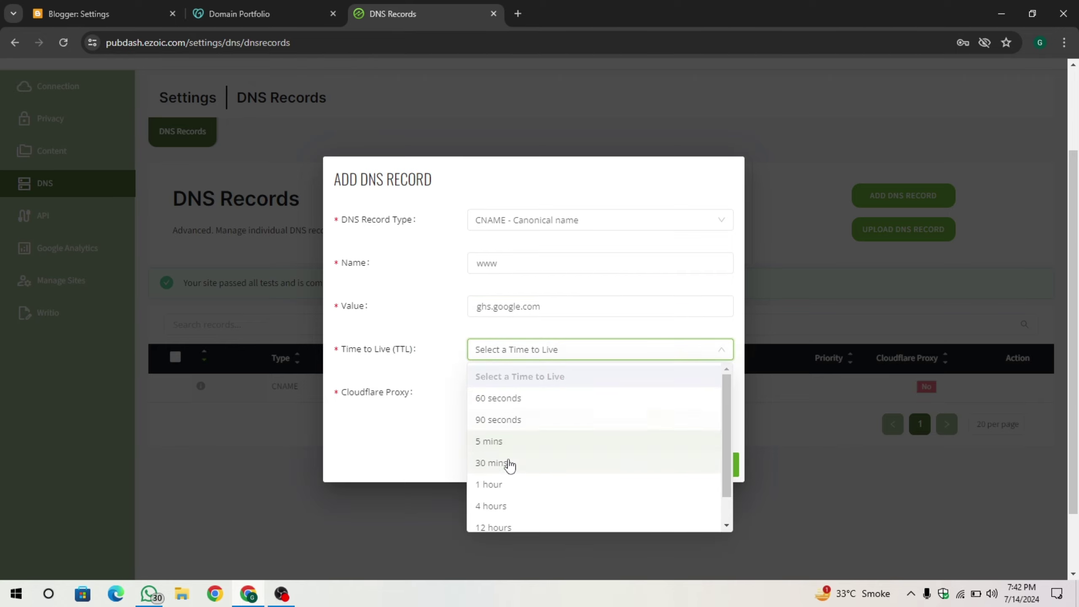
click(502, 487)
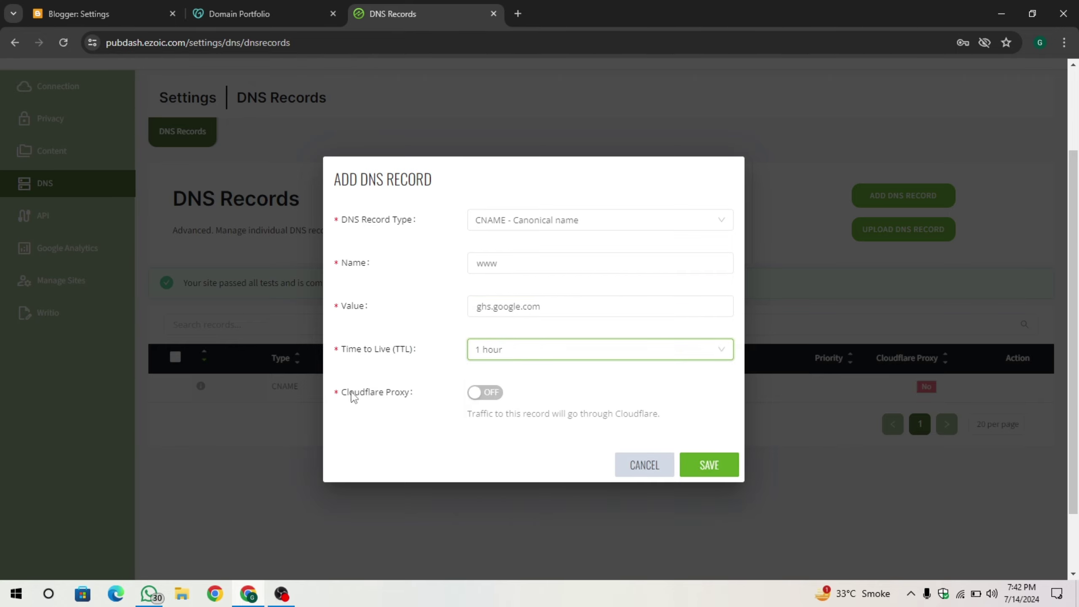
drag(344, 395, 417, 400)
click(417, 400)
click(499, 398)
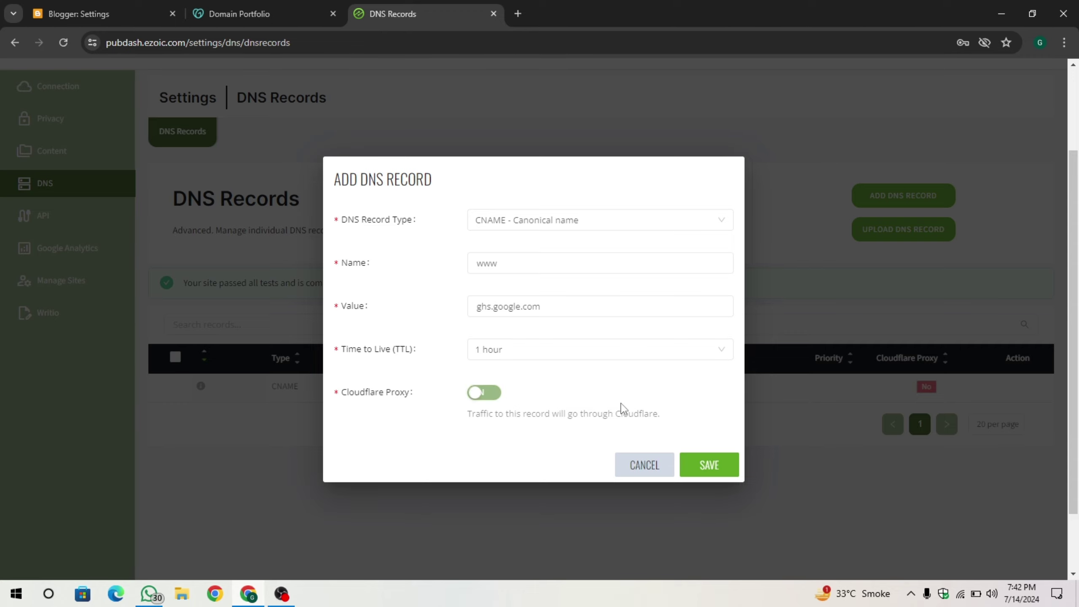
click(714, 459)
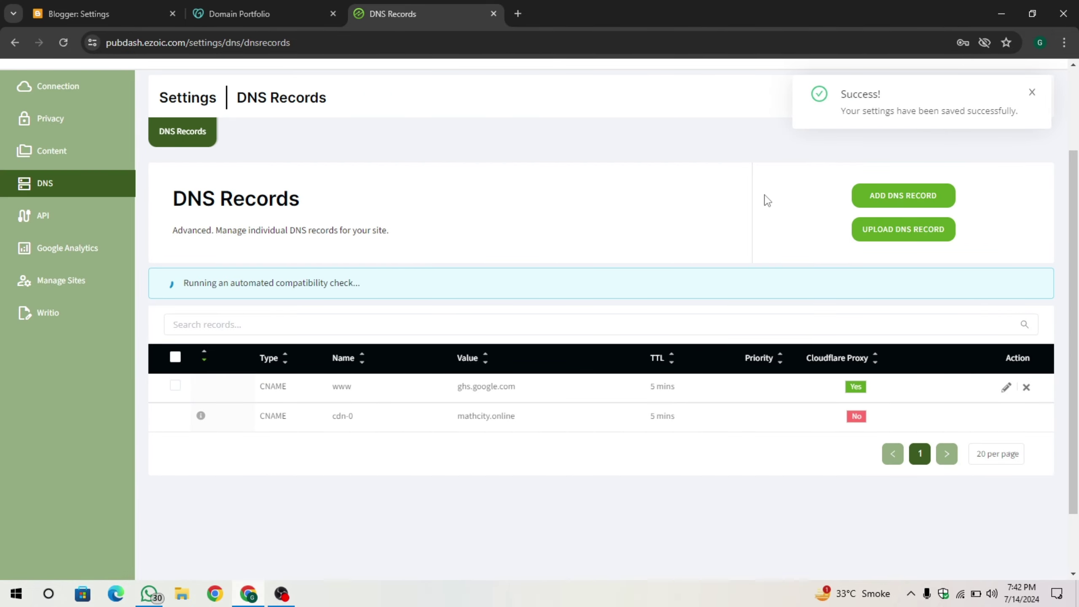
Start a second CNAME record and fill in its Name with the verification name copied from Blogger's custom domain message.
click(896, 201)
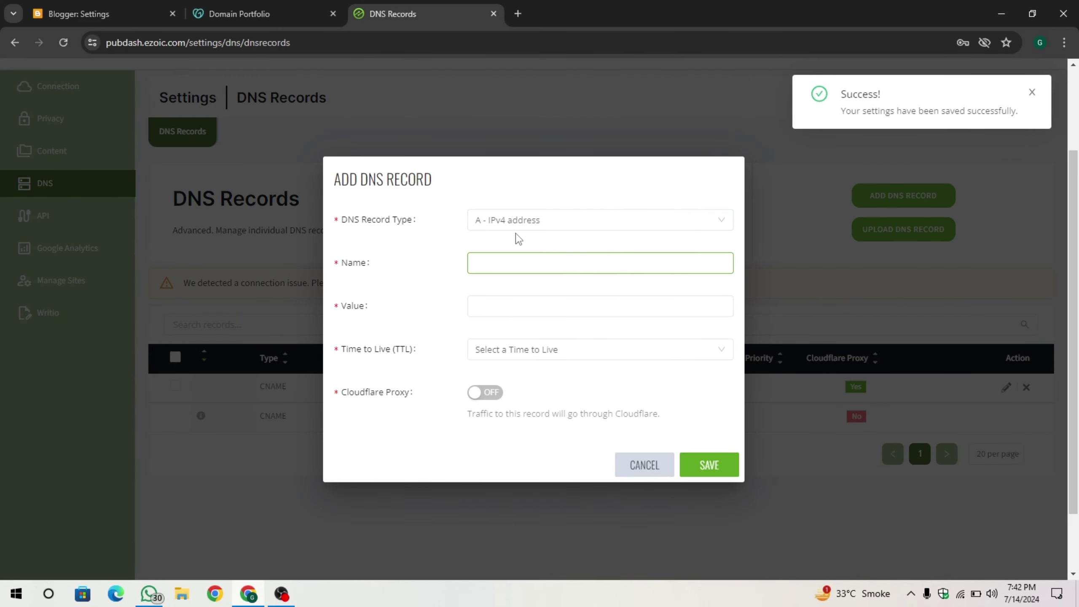
click(519, 220)
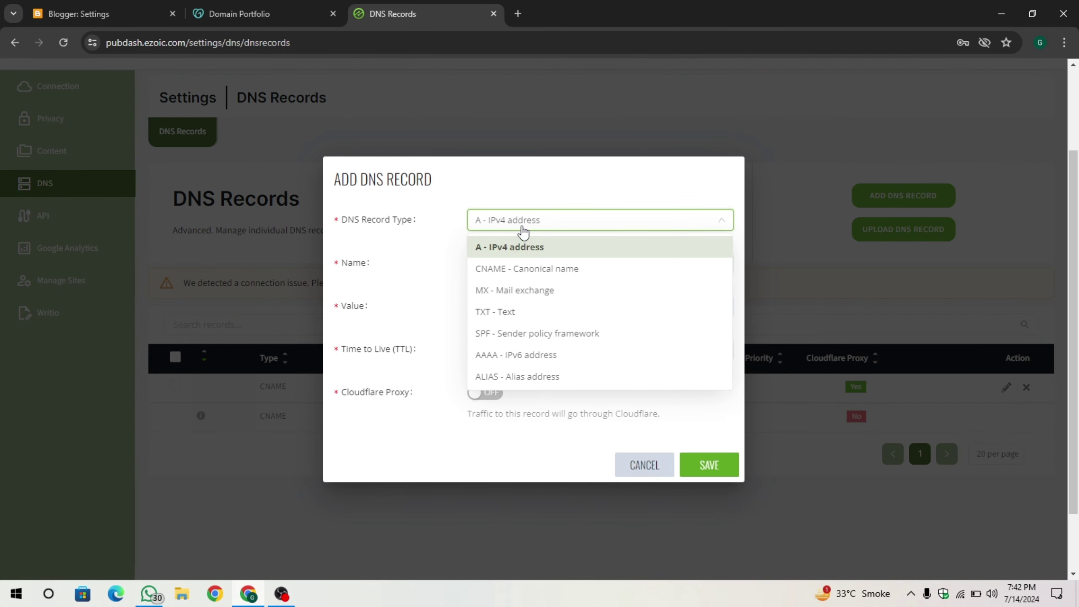
click(527, 269)
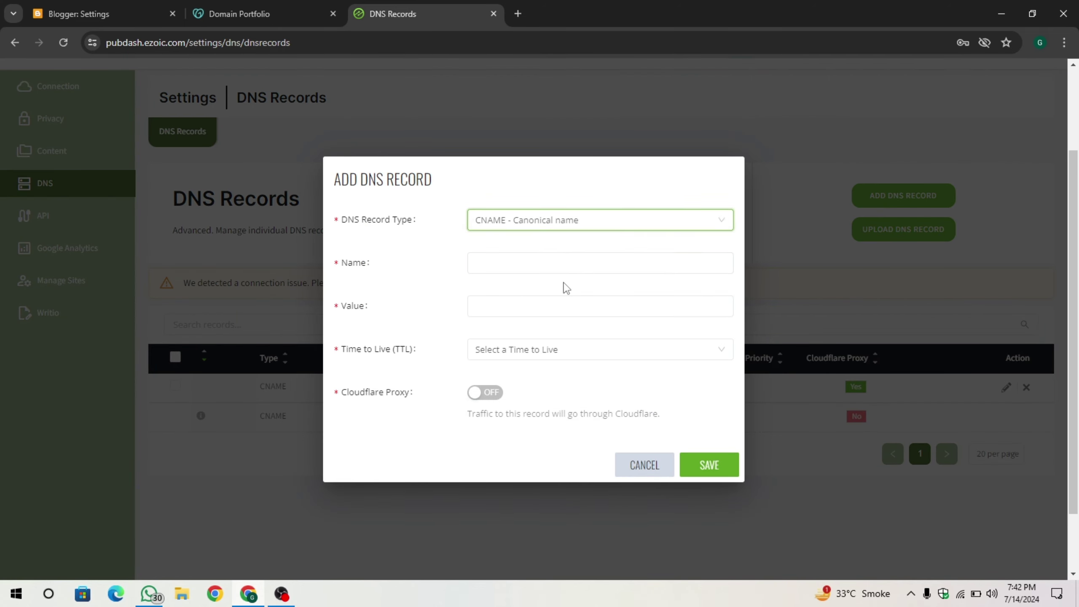
click(492, 269)
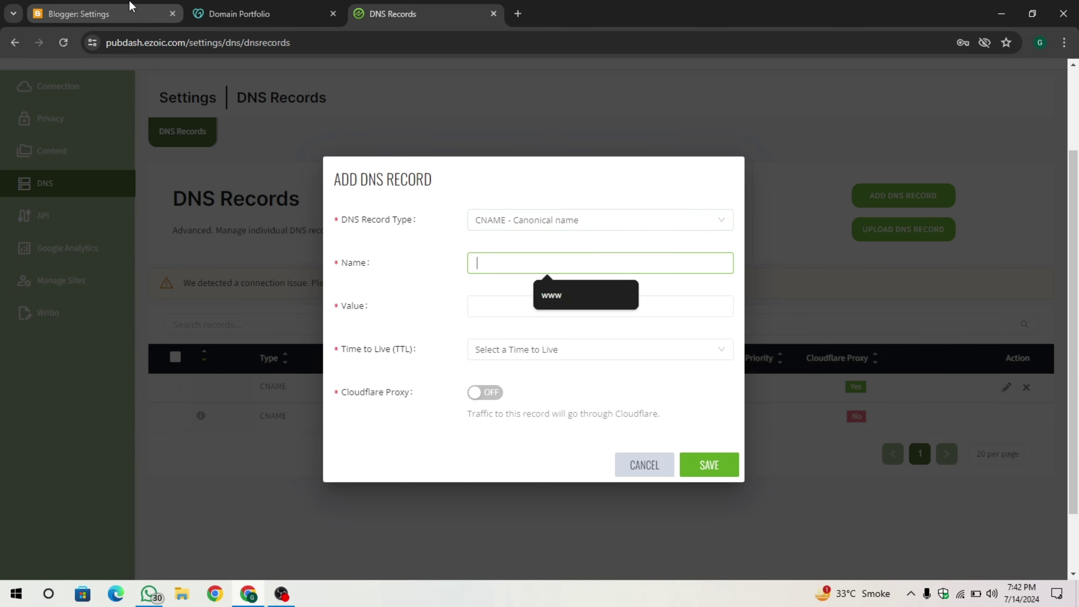
click(111, 8)
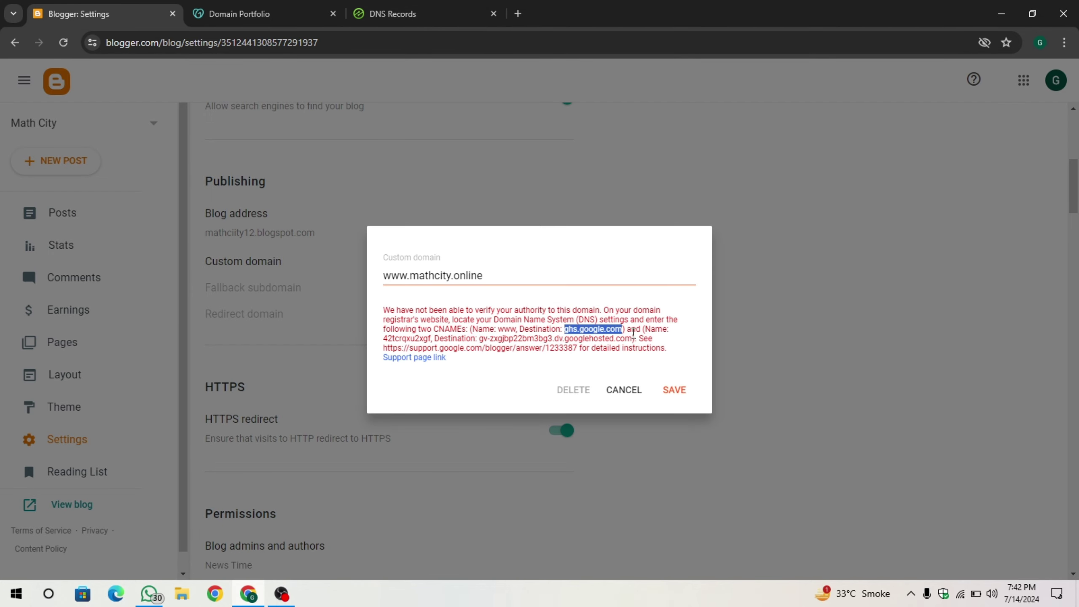
drag(648, 330, 670, 334)
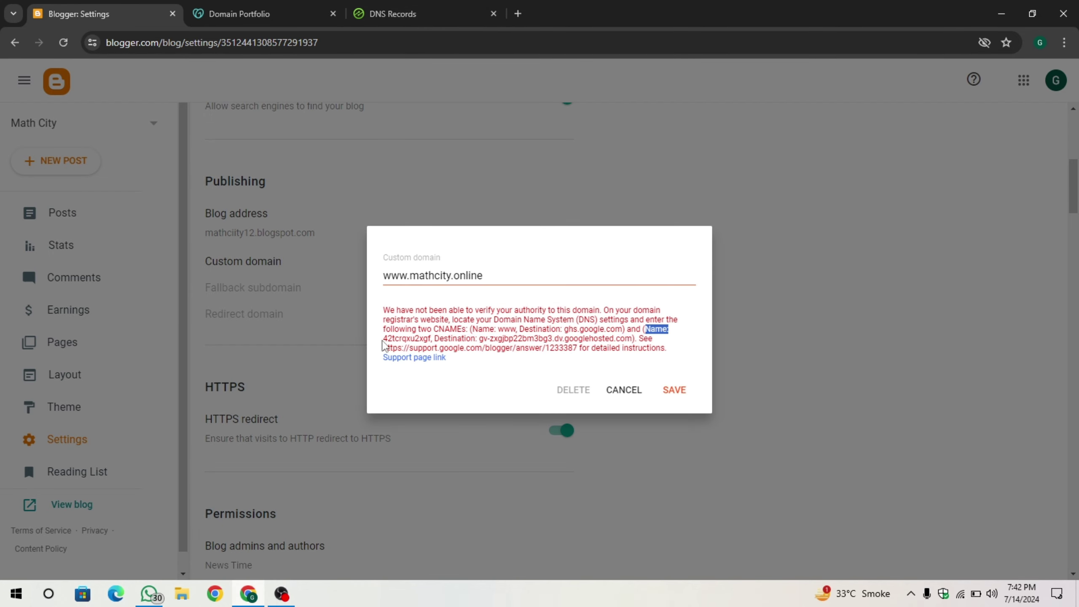
drag(384, 338, 428, 339)
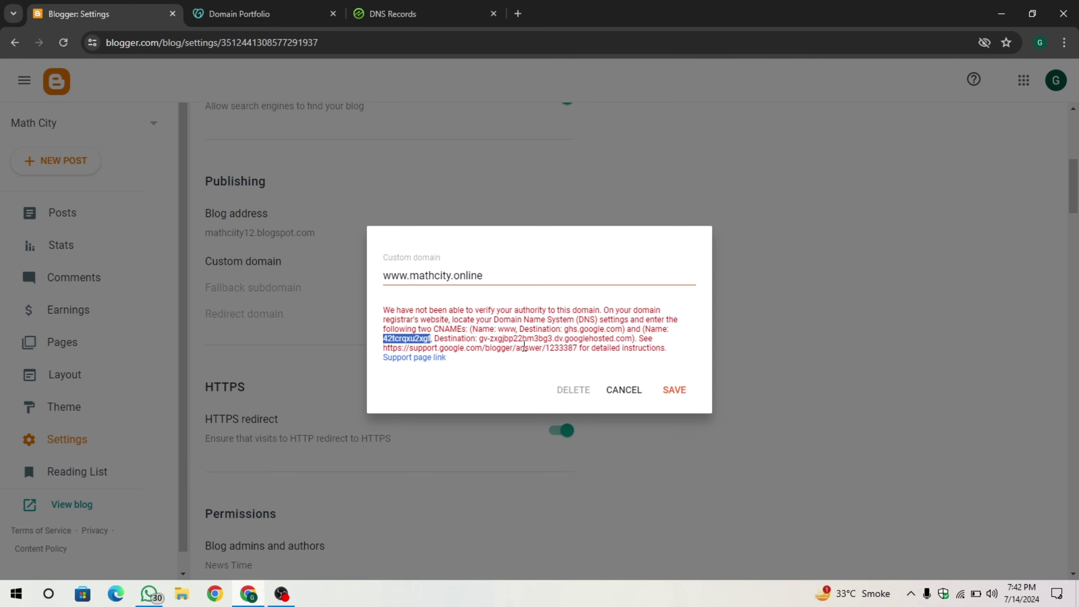
click(429, 15)
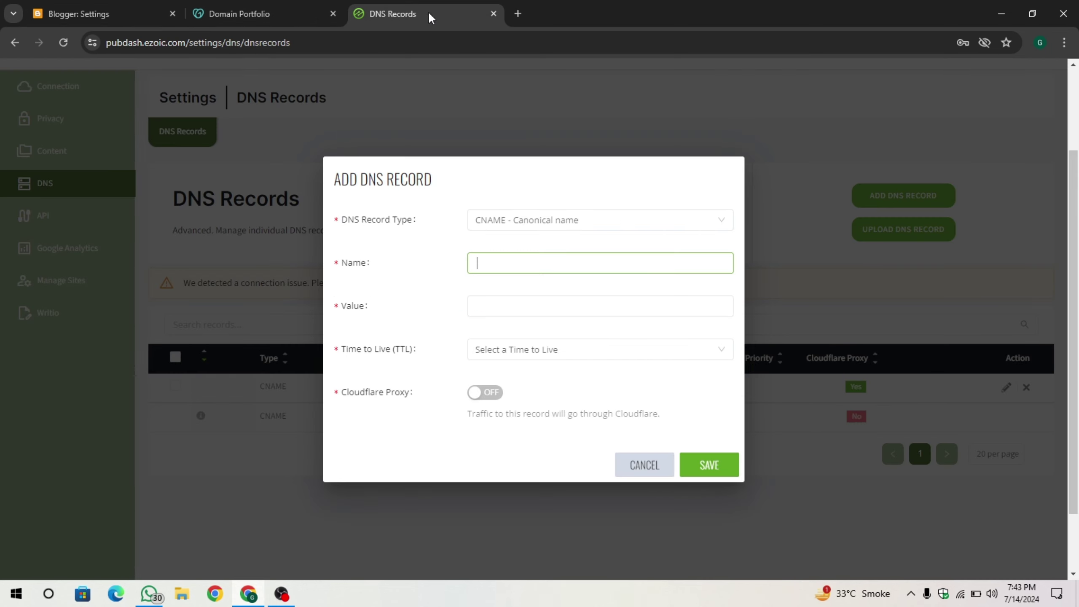
text(42tcrqxu2xgf)
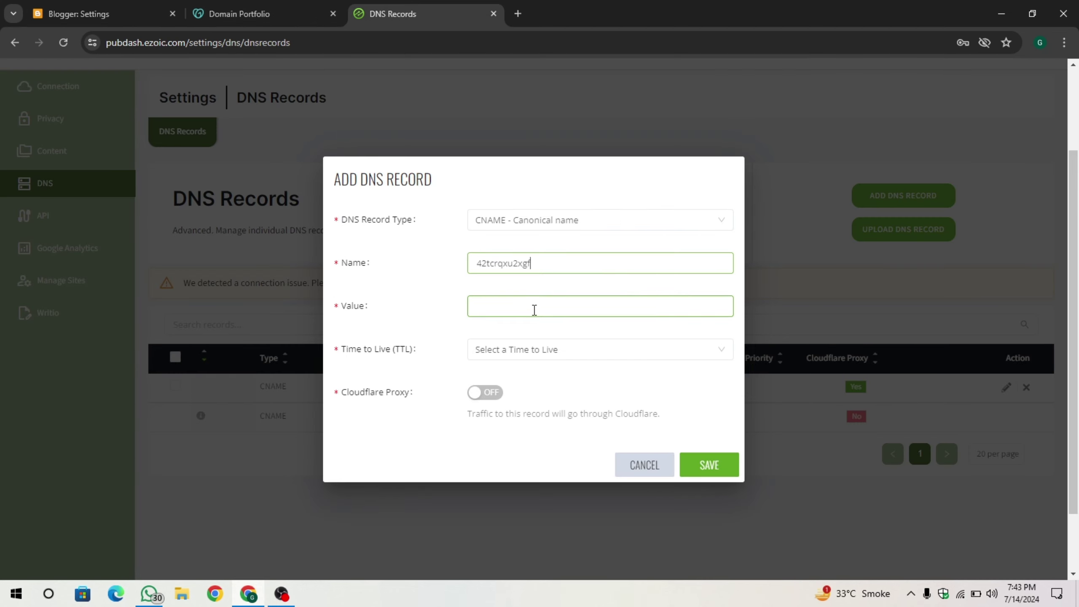
Fill in the second CNAME record's Value with the googlehosted.com verification destination copied from Blogger.
click(489, 306)
click(123, 10)
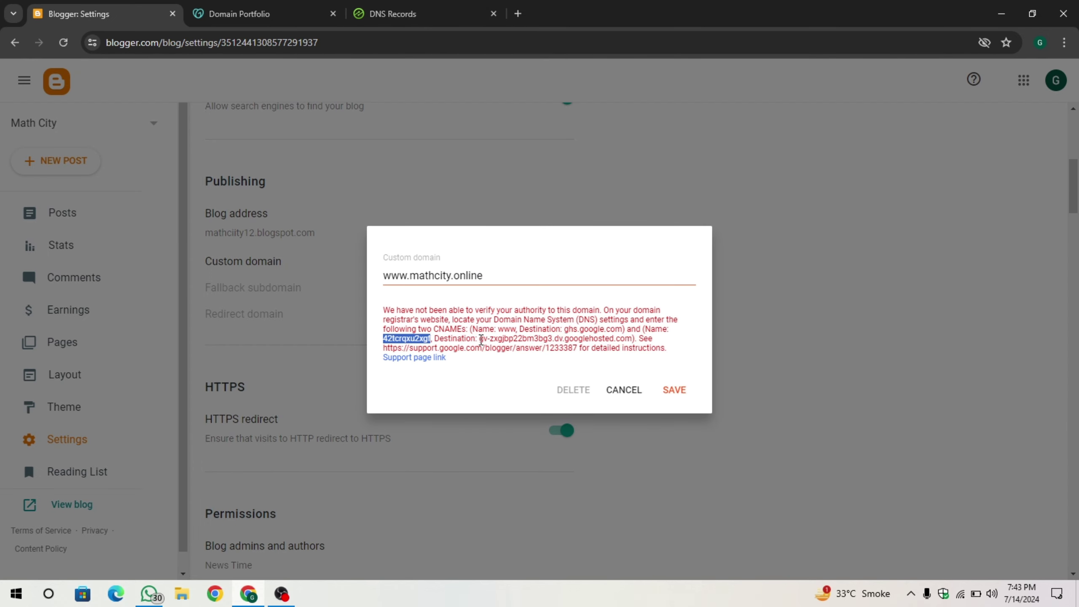
drag(434, 339, 635, 341)
key(ctrl+c)
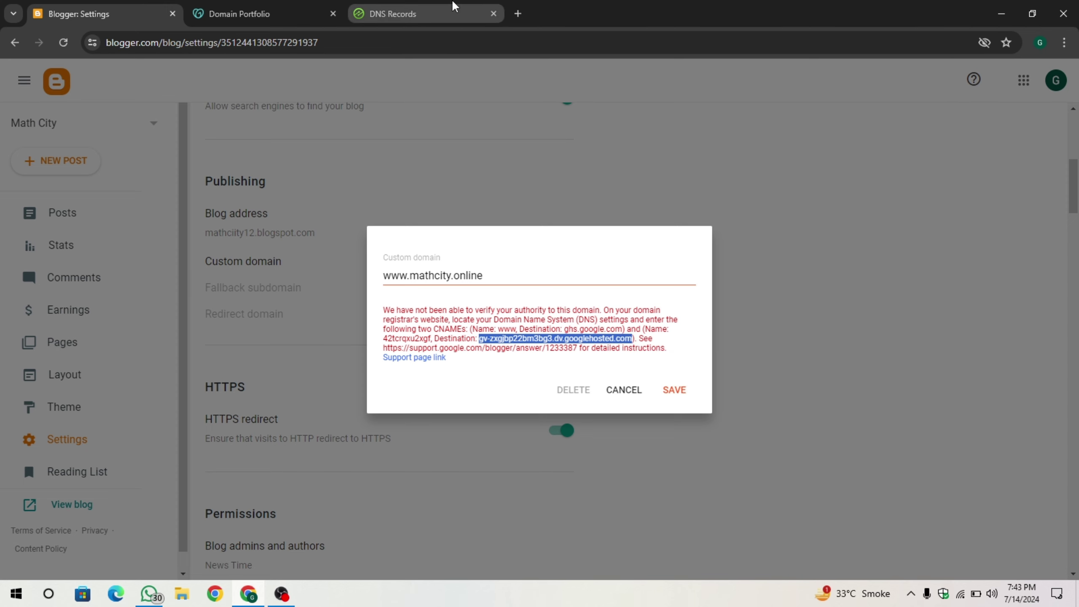
click(421, 15)
key(ctrl+v)
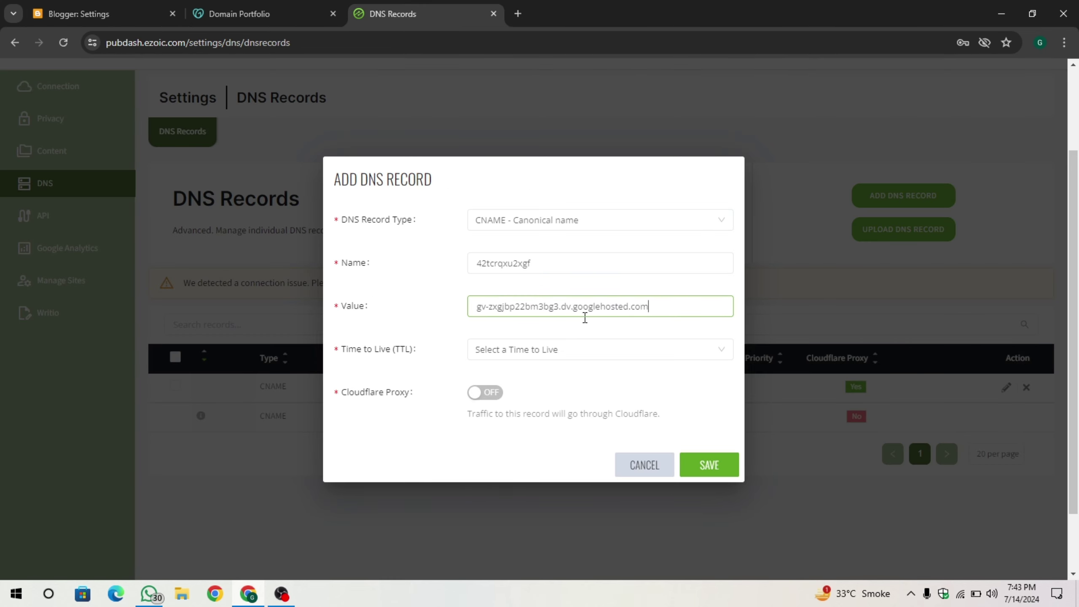
drag(343, 354, 421, 362)
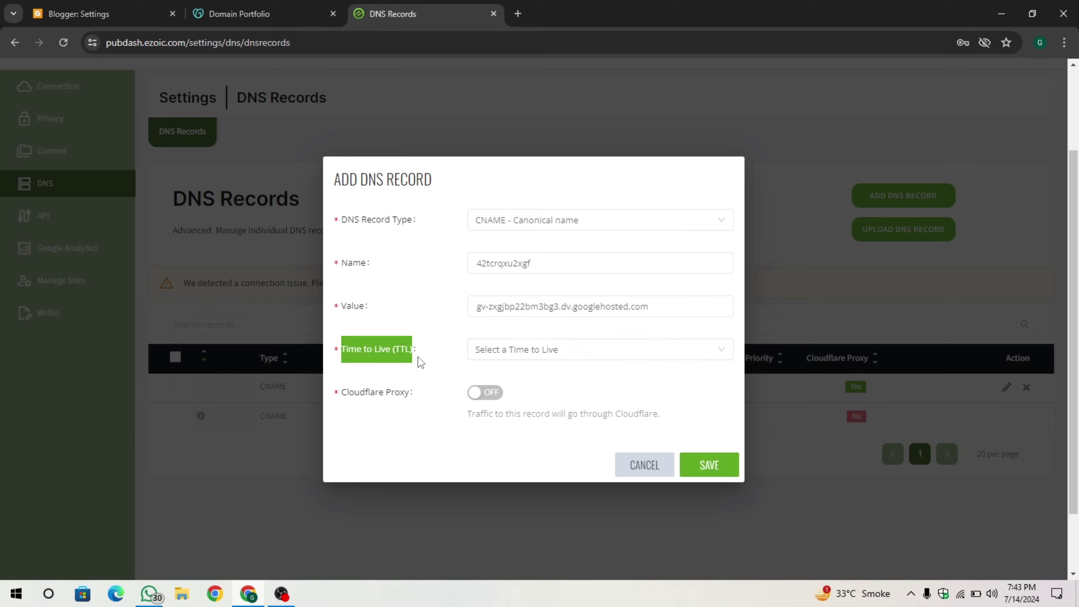
Set the second CNAME record's Time to Live to 1 hour, turn on Cloudflare Proxy and save the record.
click(480, 357)
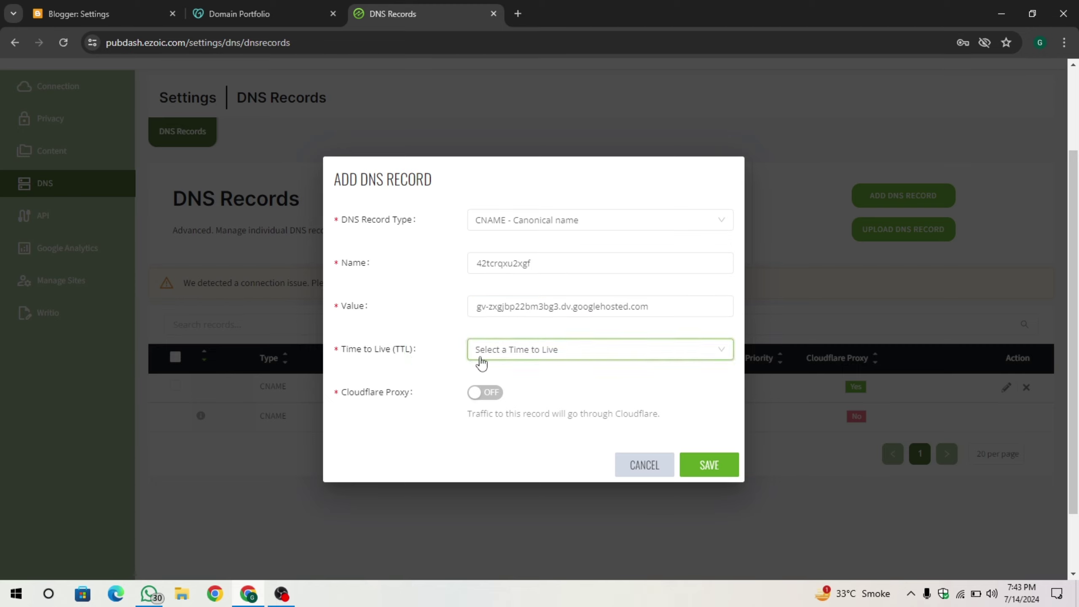
click(517, 361)
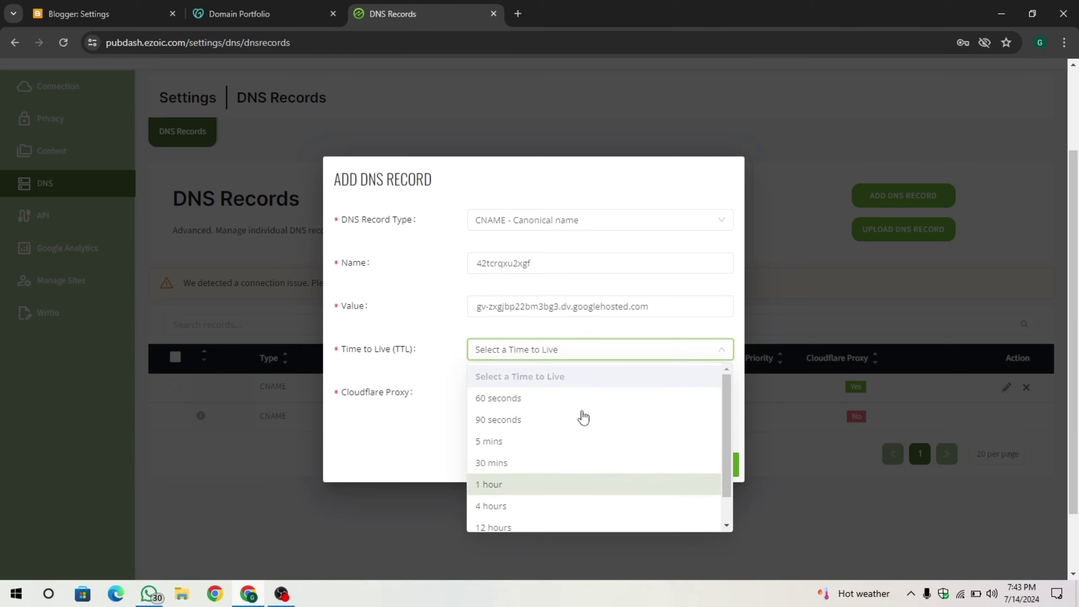
click(585, 485)
drag(343, 393, 404, 393)
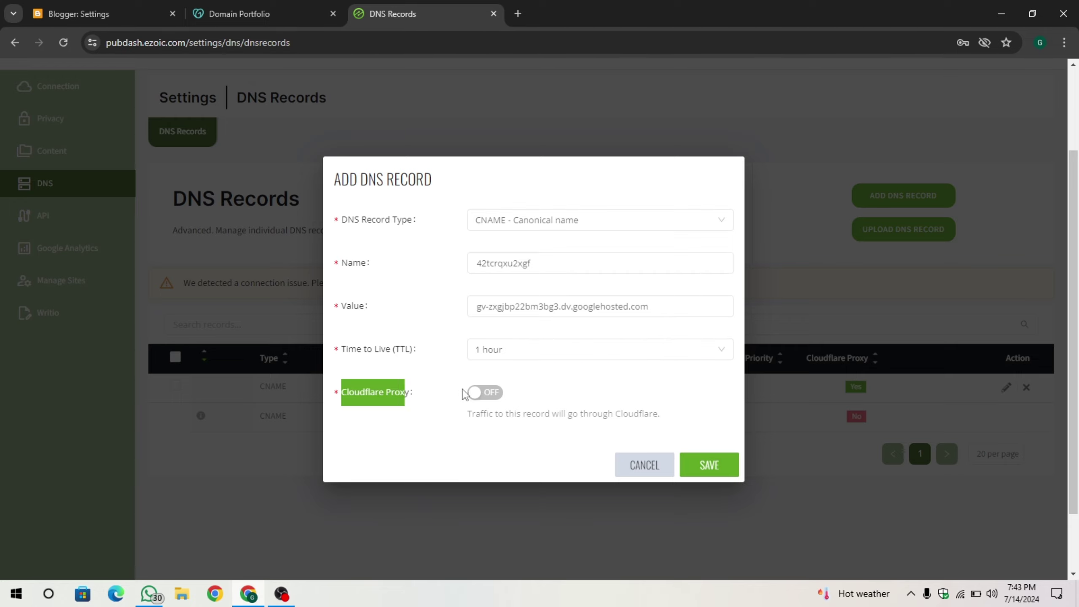
click(485, 392)
click(500, 397)
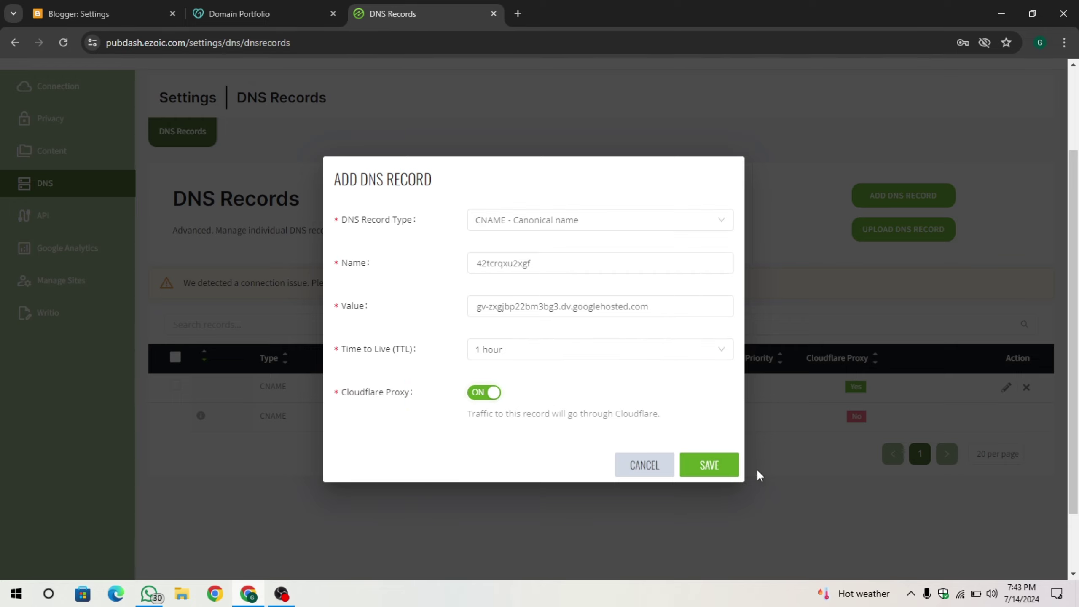
click(714, 467)
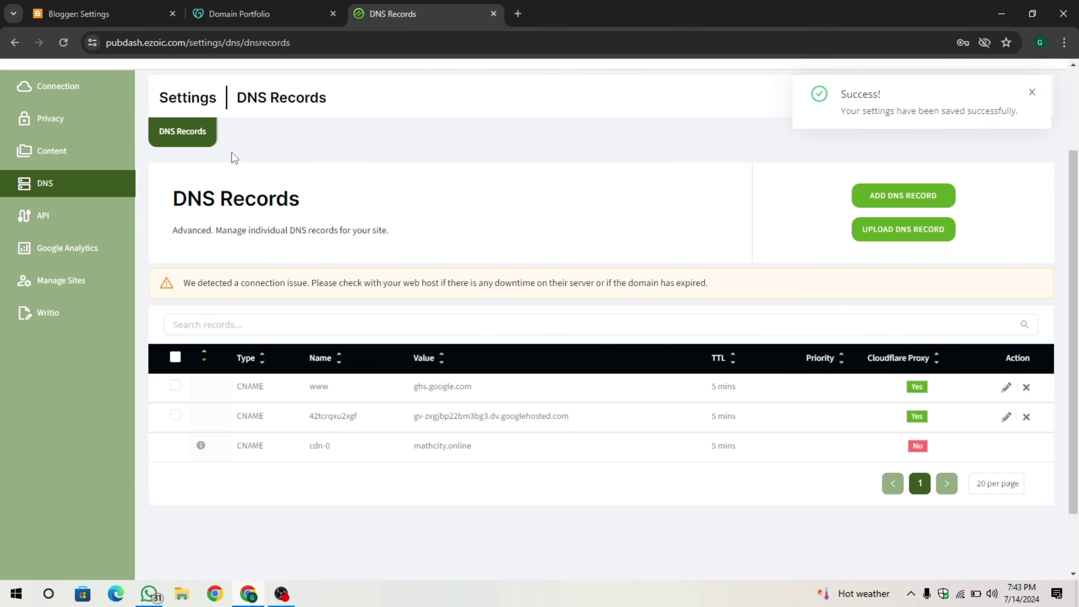
Open the support page linked in Blogger's custom domain message and find the instructions for redirecting a URL without subdomain.
click(137, 6)
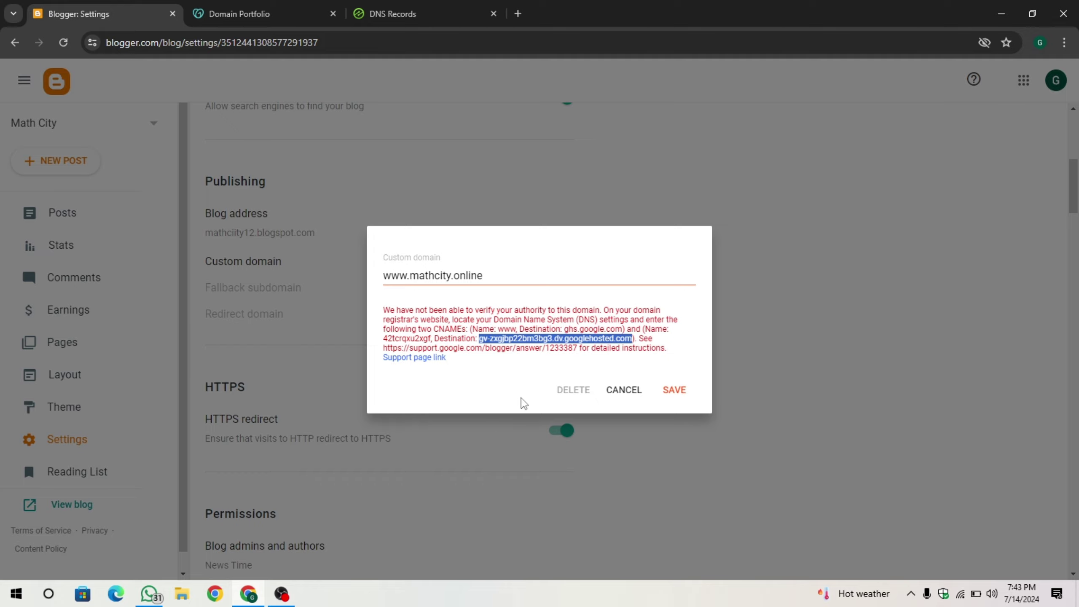
click(515, 366)
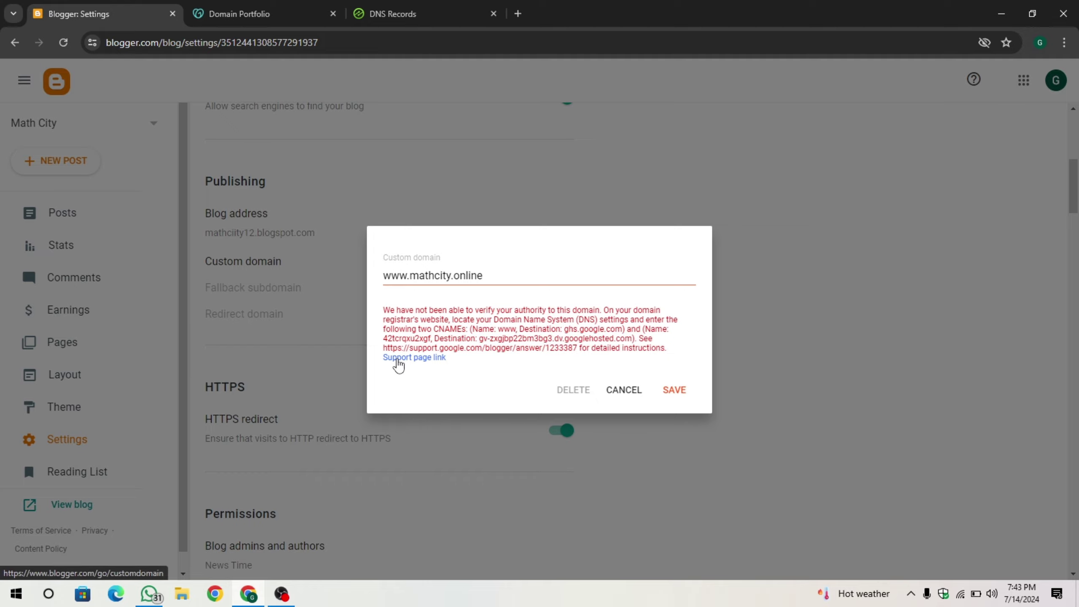
click(425, 360)
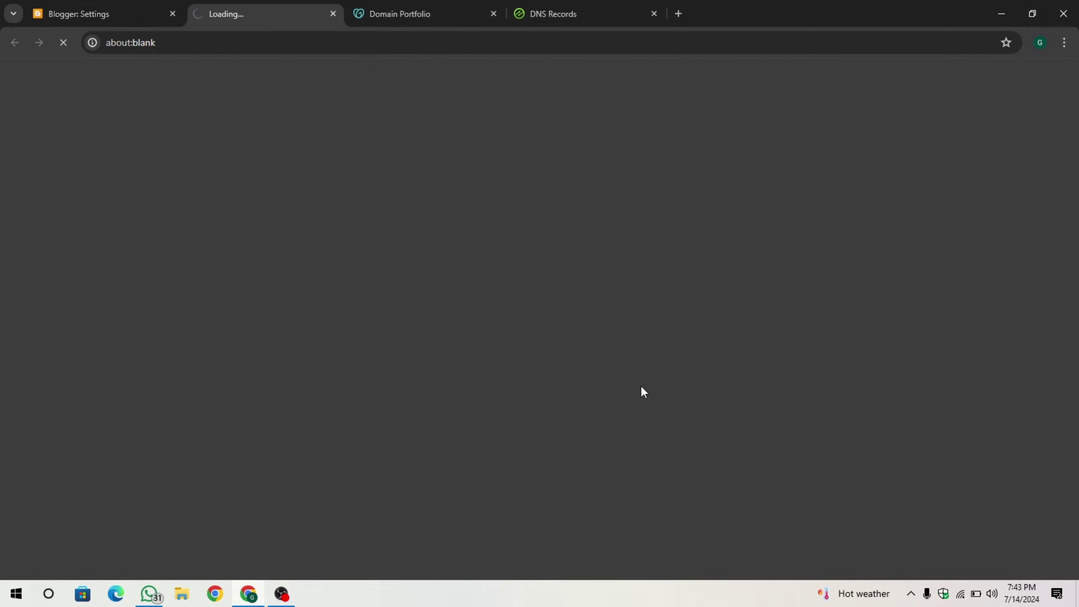
scroll(399, 322, down, 5)
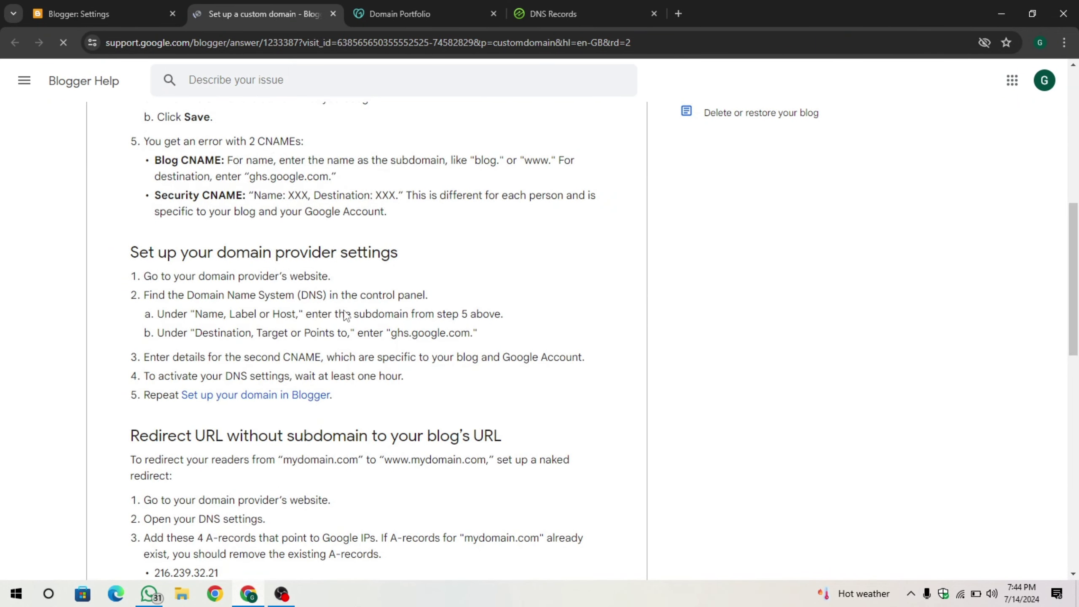
scroll(213, 394, up, 1)
scroll(213, 394, down, 1)
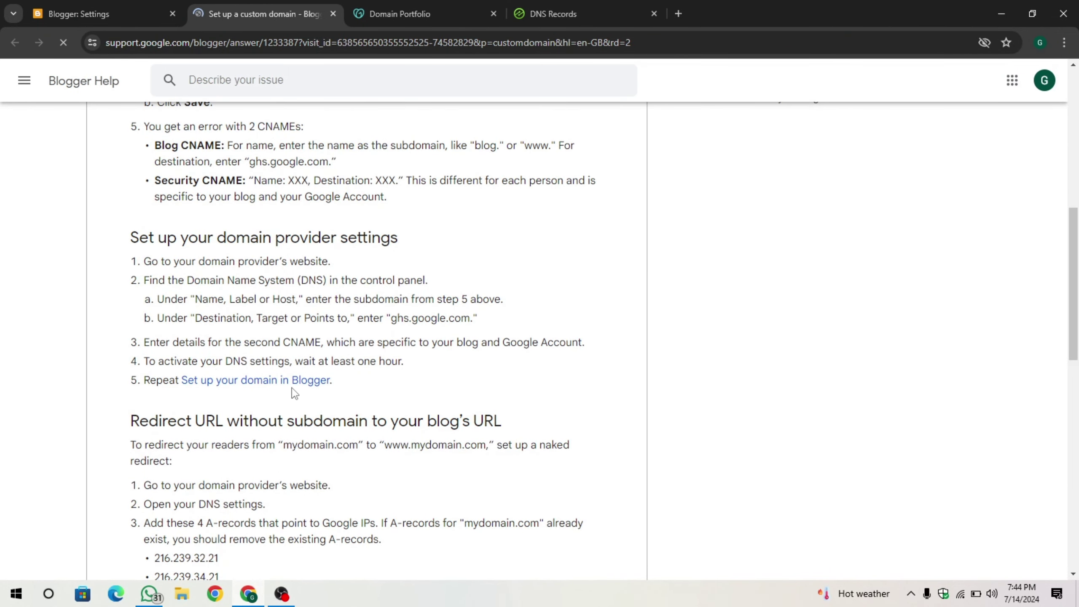
click(303, 382)
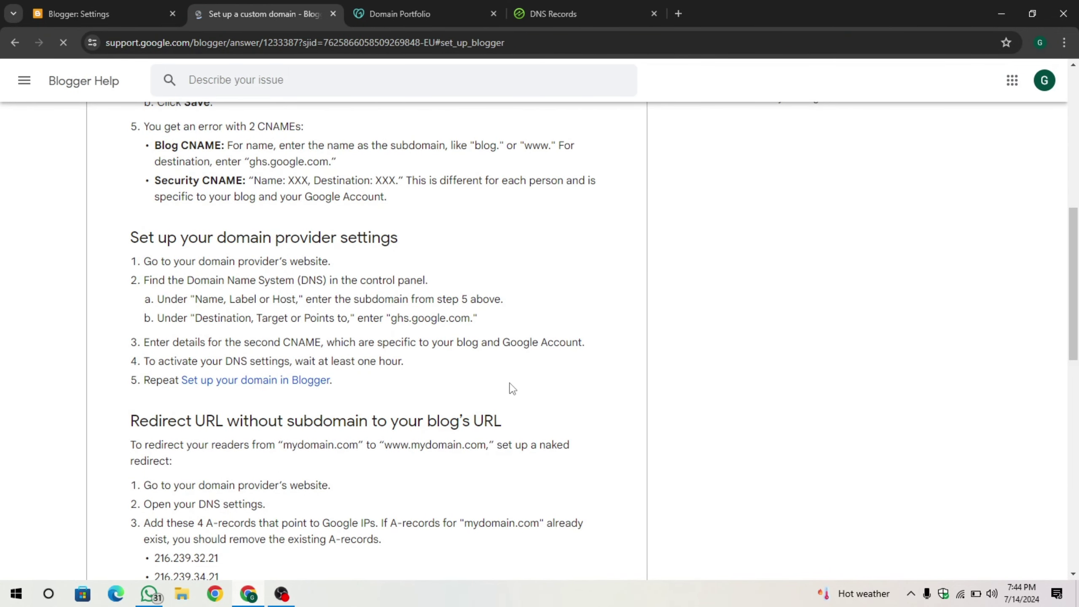
scroll(410, 352, down, 4)
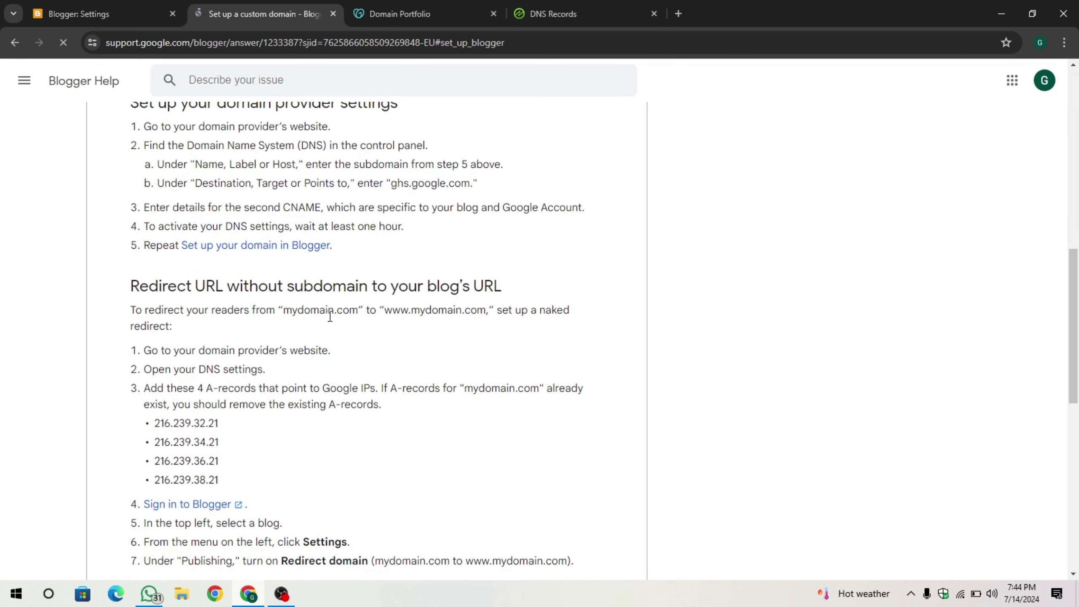
scroll(330, 316, down, 1)
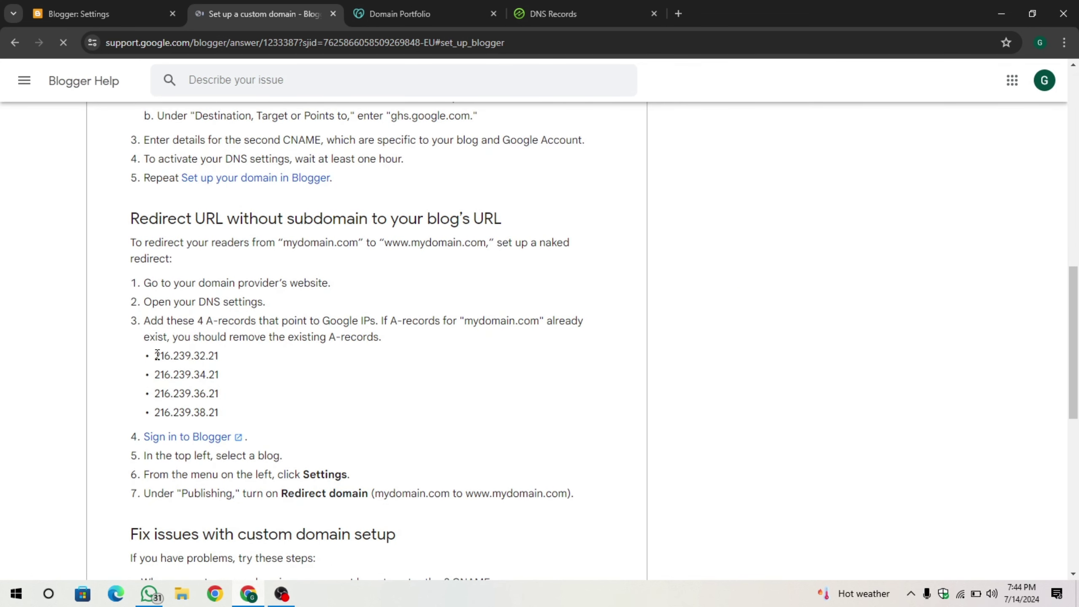
Review the four Google A-record addresses in the help article and copy the first one, 216.239.32.21.
drag(331, 337, 390, 338)
drag(155, 356, 230, 425)
click(371, 355)
drag(155, 356, 230, 415)
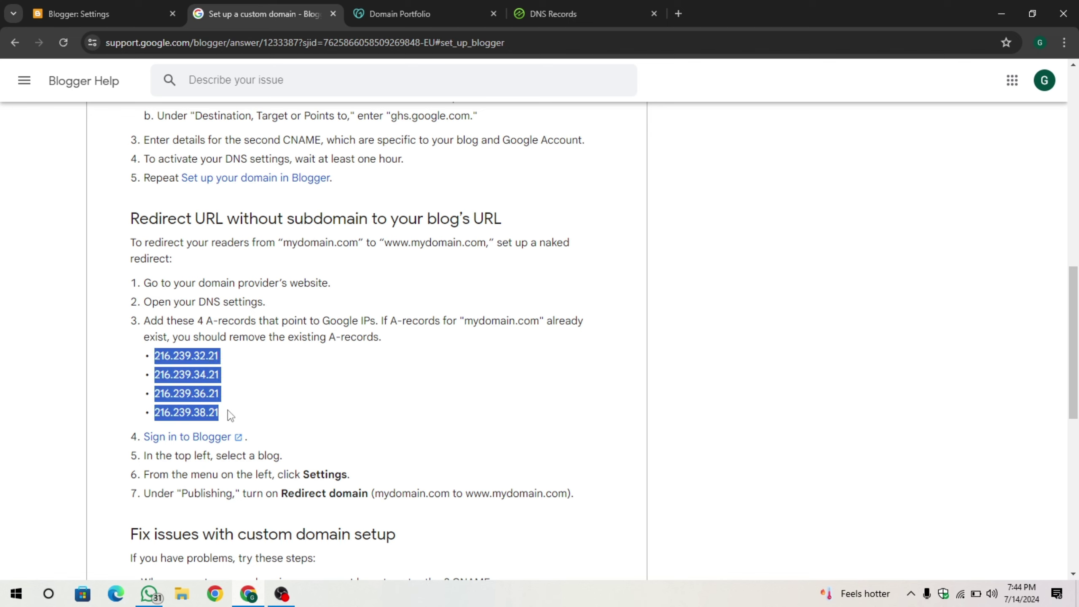
click(231, 417)
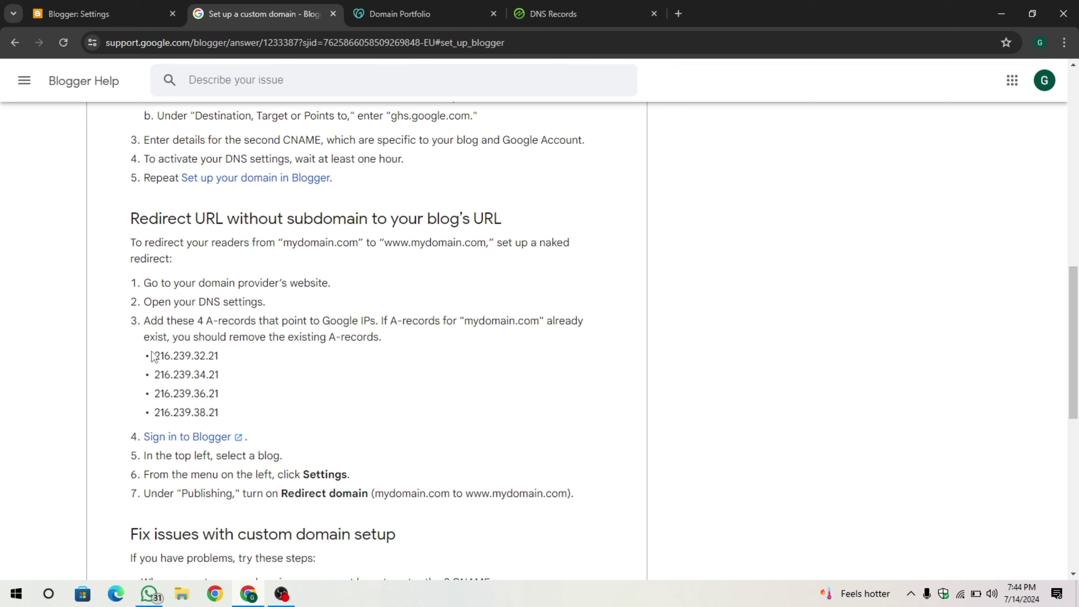
drag(154, 357, 225, 357)
key(ctrl+c)
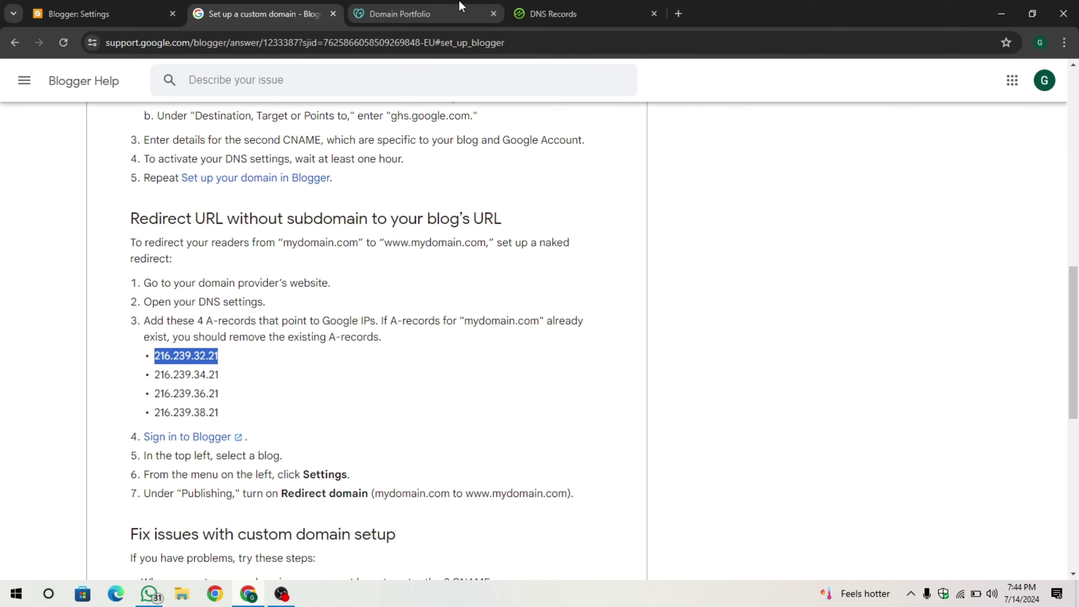
Start a new A - IPv4 address record in Ezoic named @ with the value 216.239.32.21.
click(565, 9)
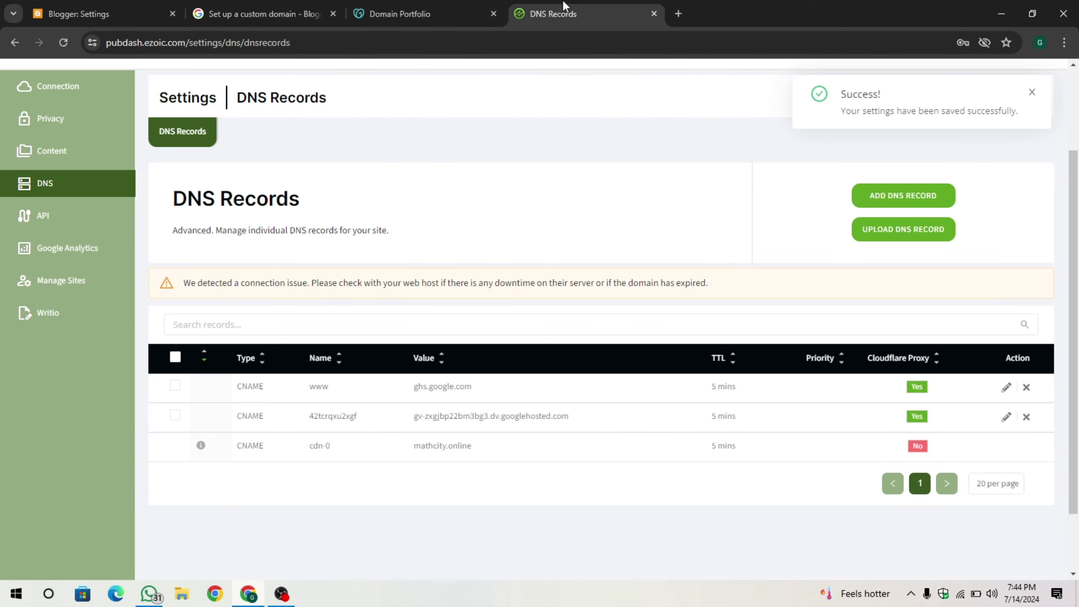
click(897, 196)
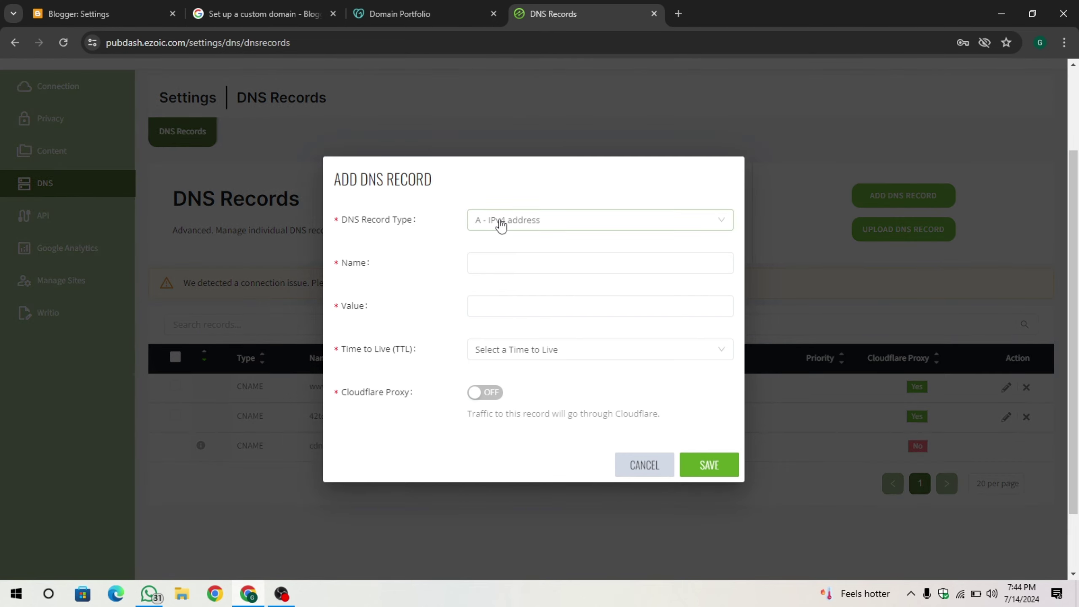
click(501, 223)
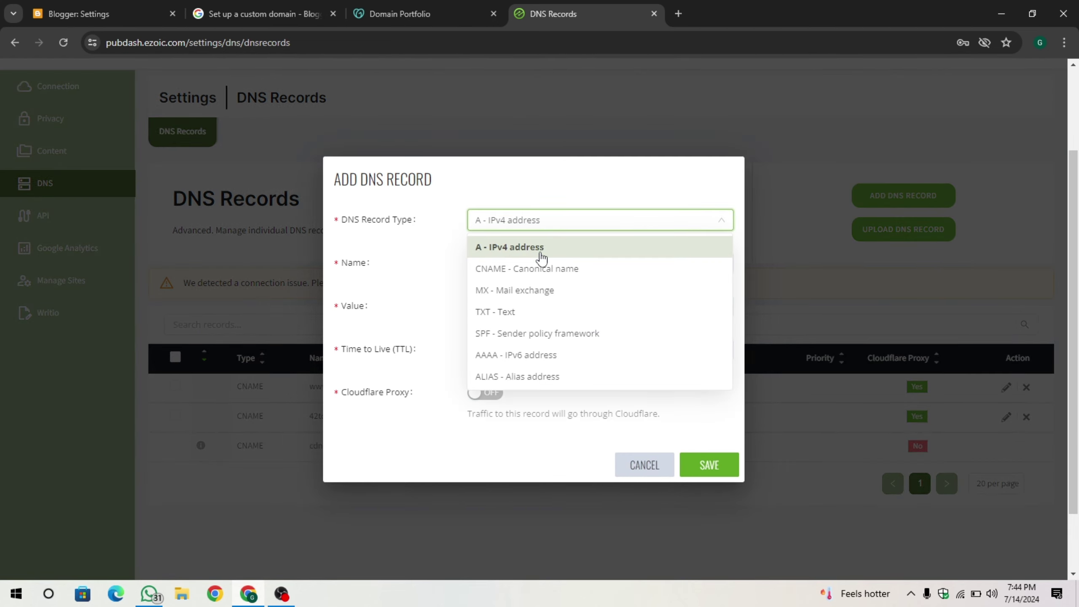
click(583, 253)
click(579, 265)
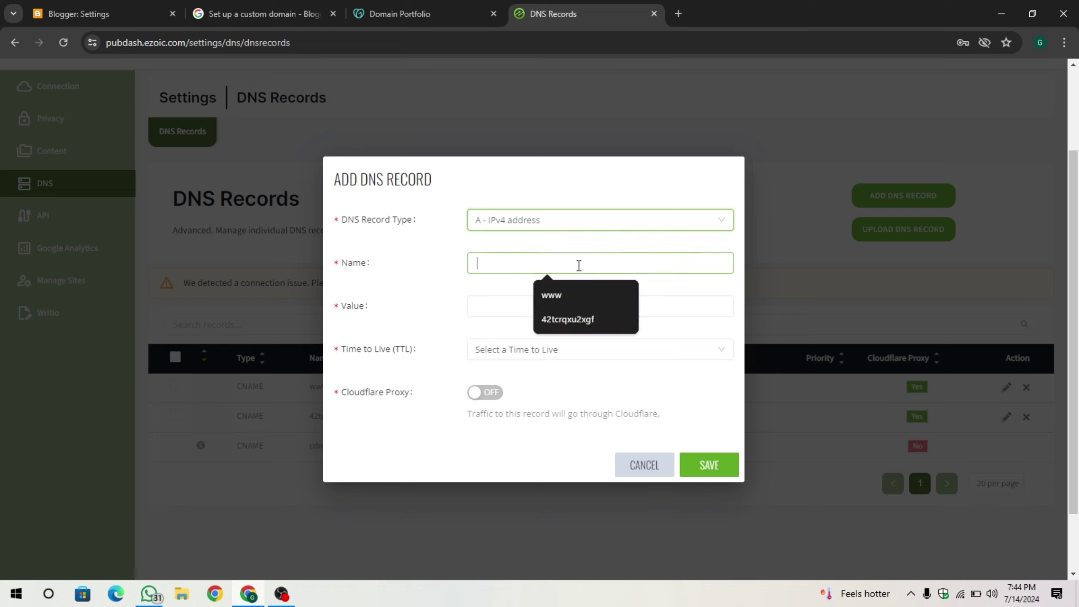
text(@)
key(Tab)
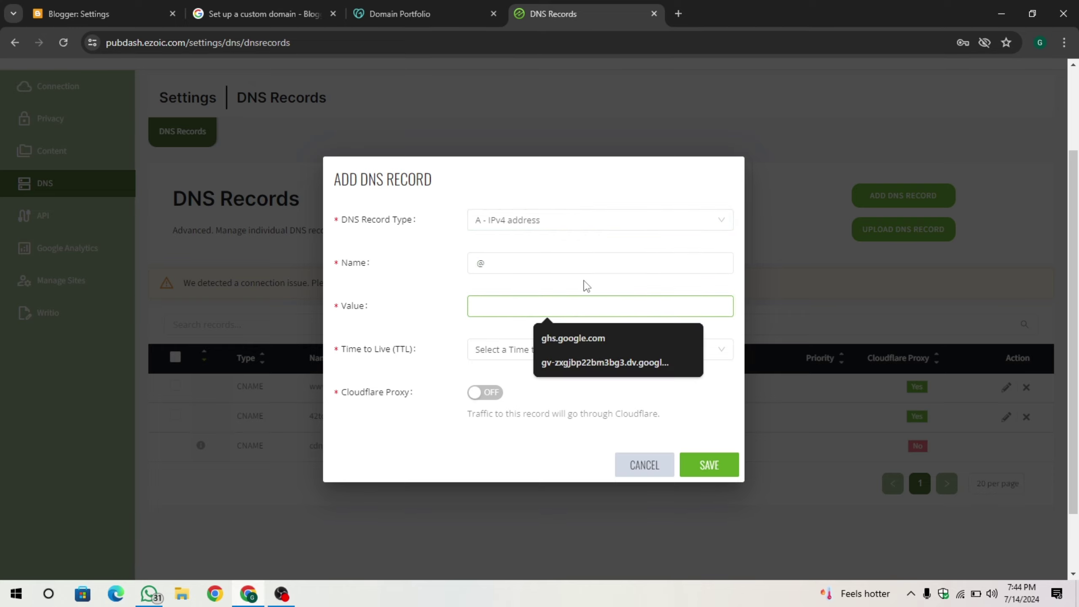
key(ctrl+v)
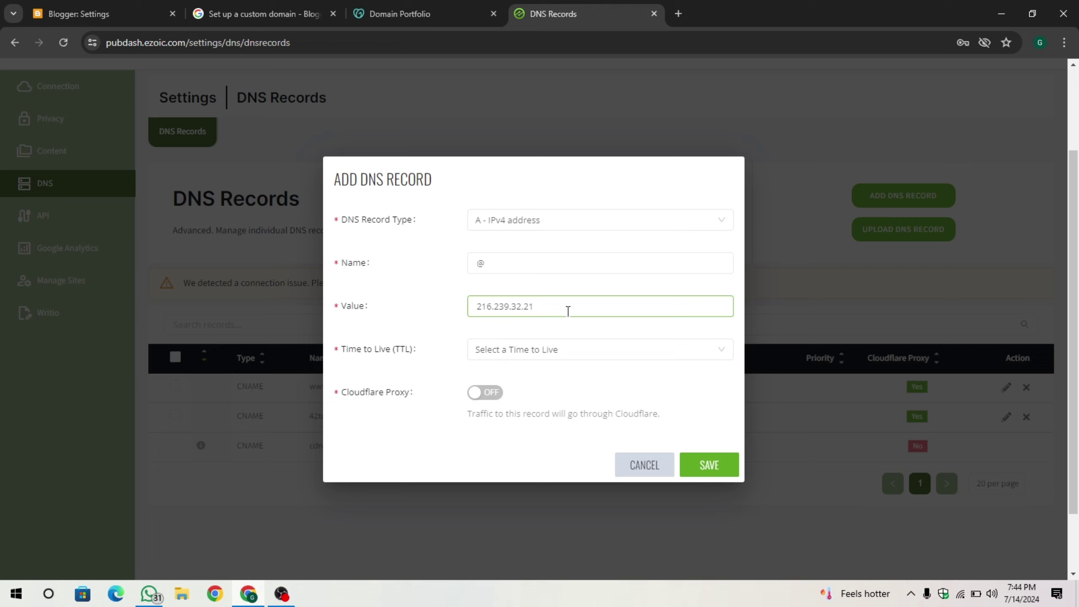
Set the 216.239.32.21 A record's Time to Live to 1 hour, turn on Cloudflare Proxy and save the record.
click(534, 355)
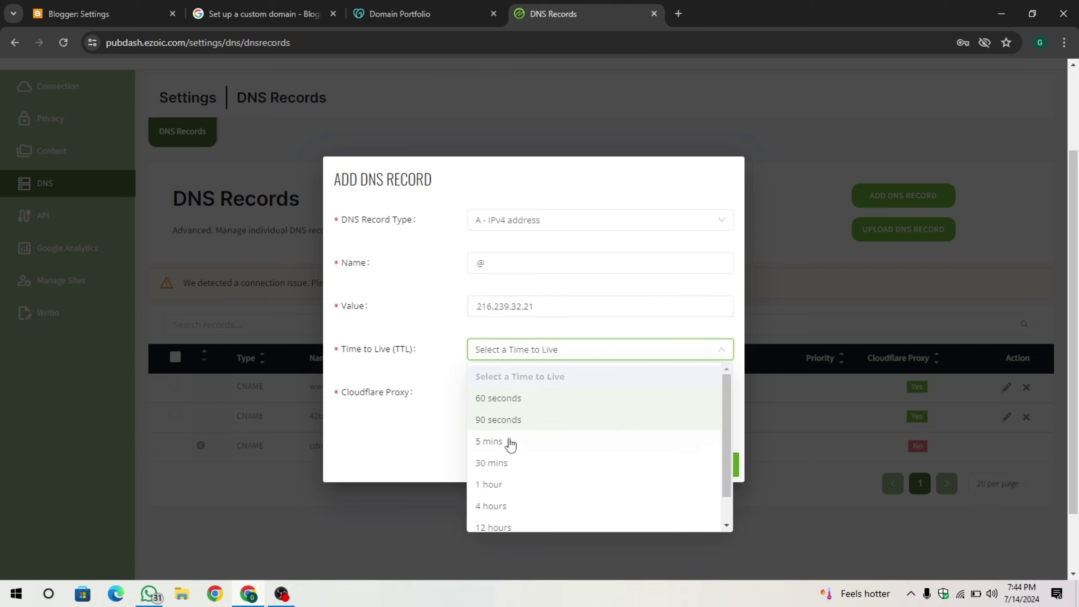
click(510, 486)
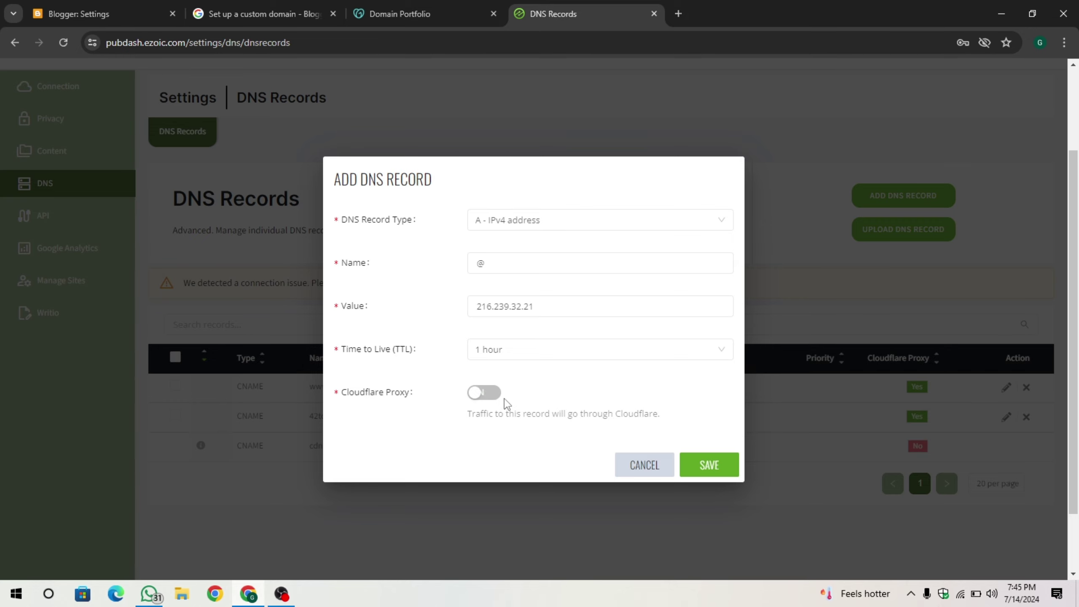
click(493, 395)
click(703, 466)
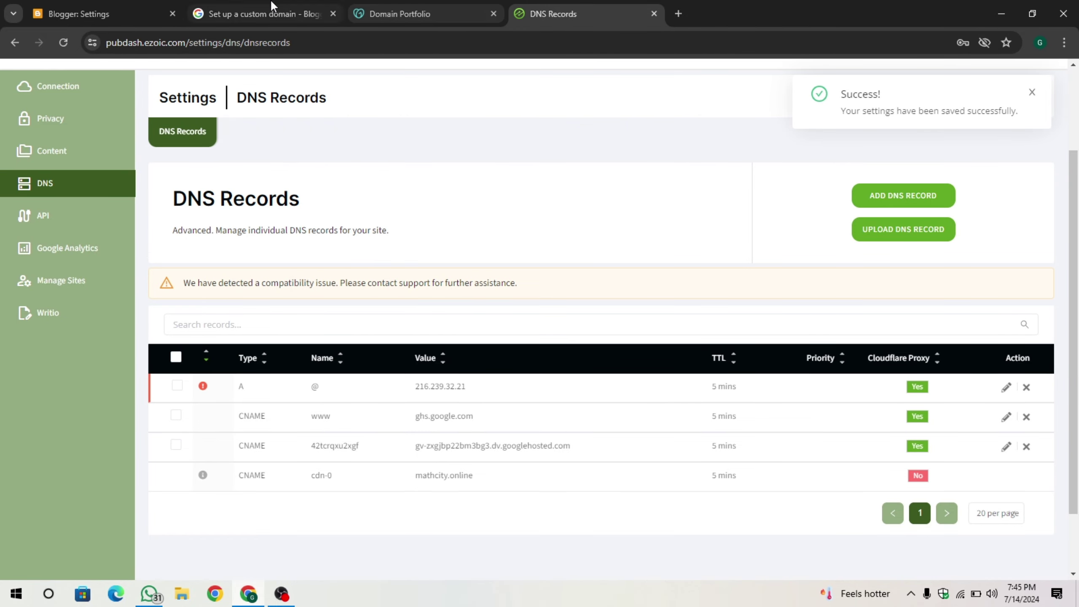
Start a second A record in Ezoic named @ with the value 216.239.34.21, copied from the Blogger Help article.
click(264, 14)
drag(154, 374, 251, 379)
key(ctrl+c)
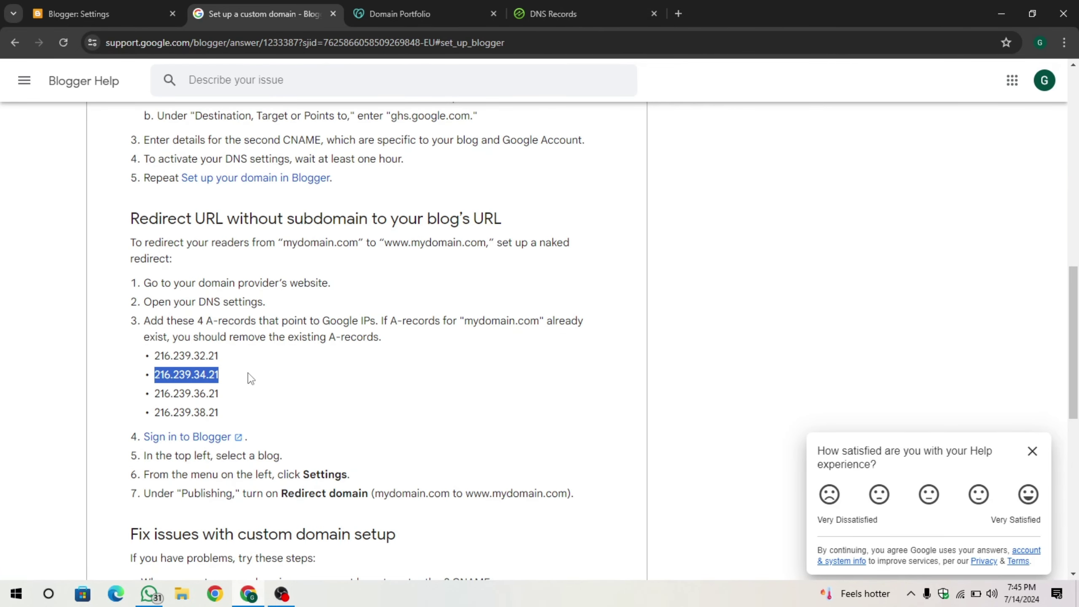
click(546, 6)
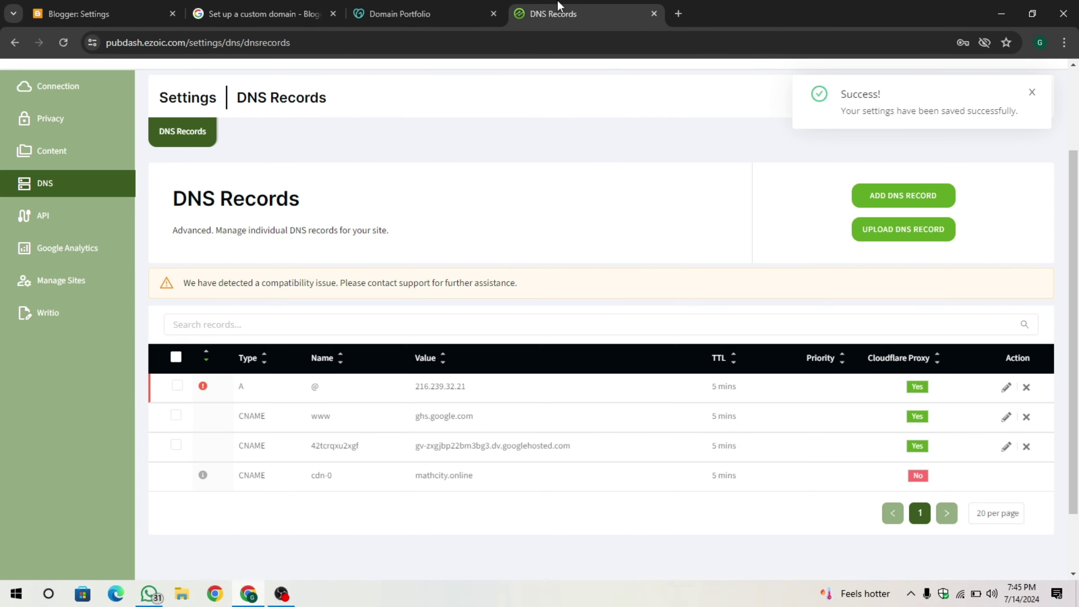
click(903, 196)
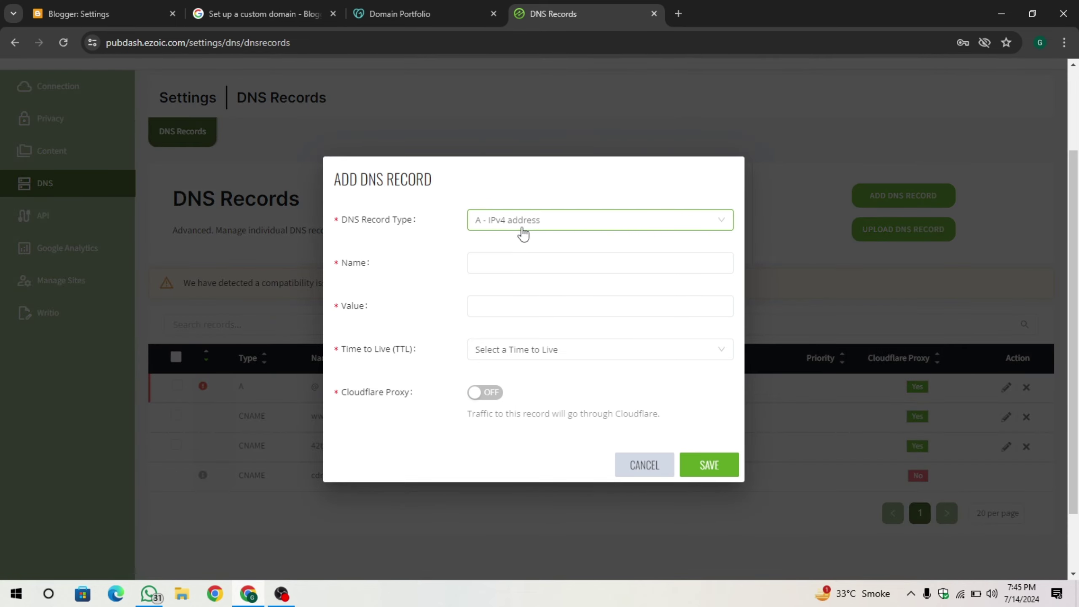
click(497, 262)
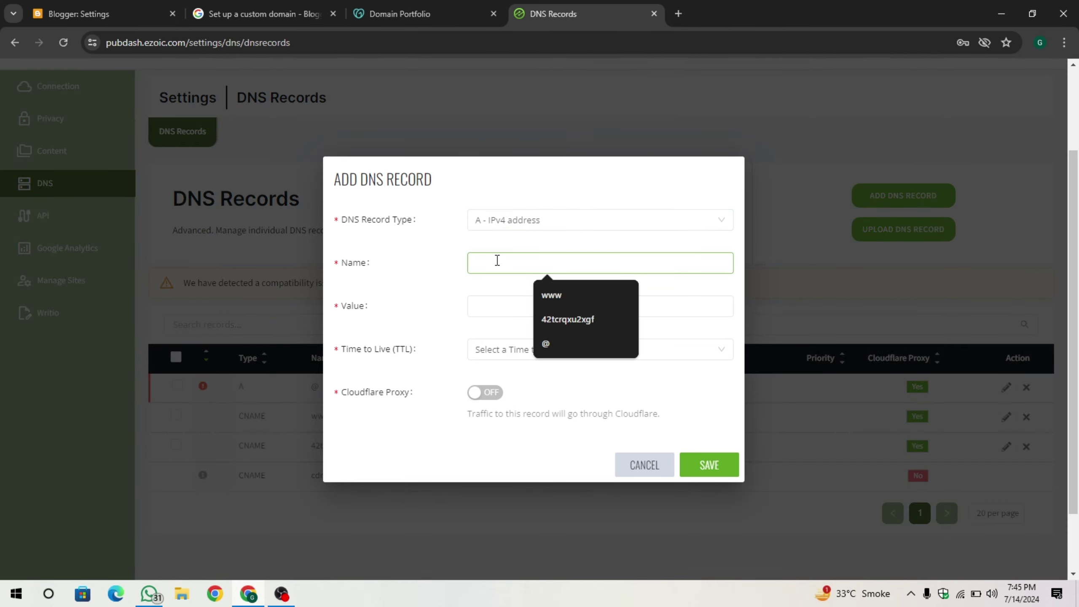
text(@)
click(485, 303)
key(ctrl+v)
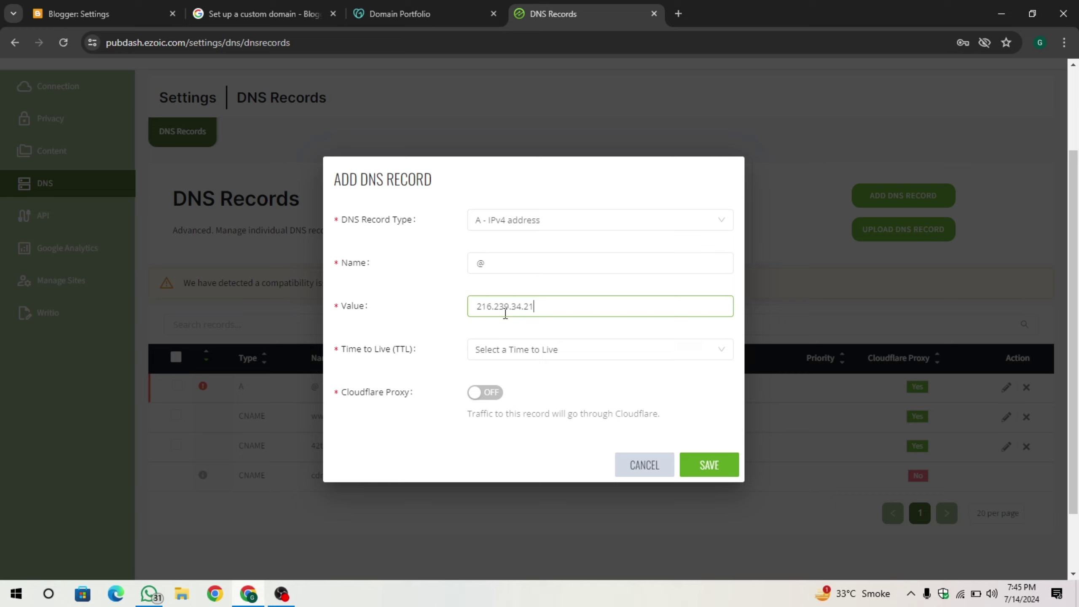
drag(553, 301, 438, 306)
key(Tab)
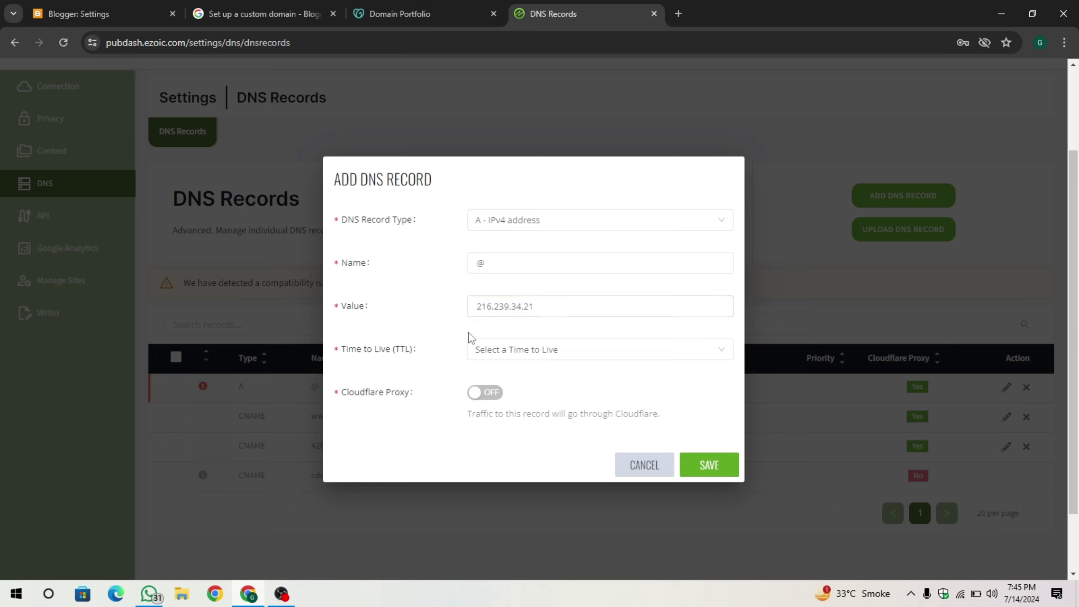
Set the 216.239.34.21 A record's Time to Live to 1 hour, turn on Cloudflare Proxy and save the record.
click(546, 355)
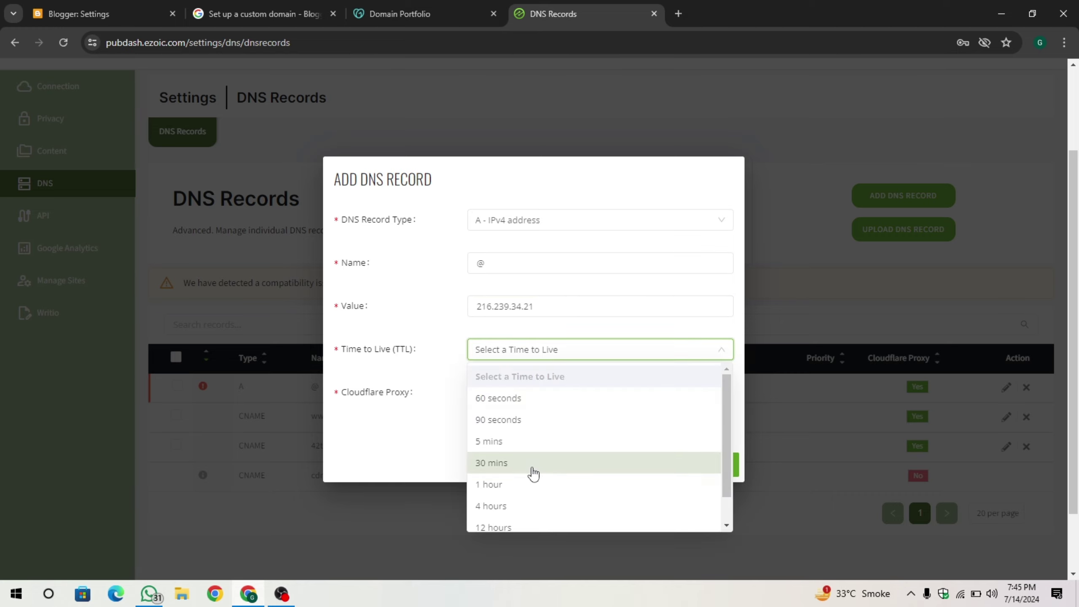
click(508, 491)
drag(406, 396, 432, 419)
click(433, 419)
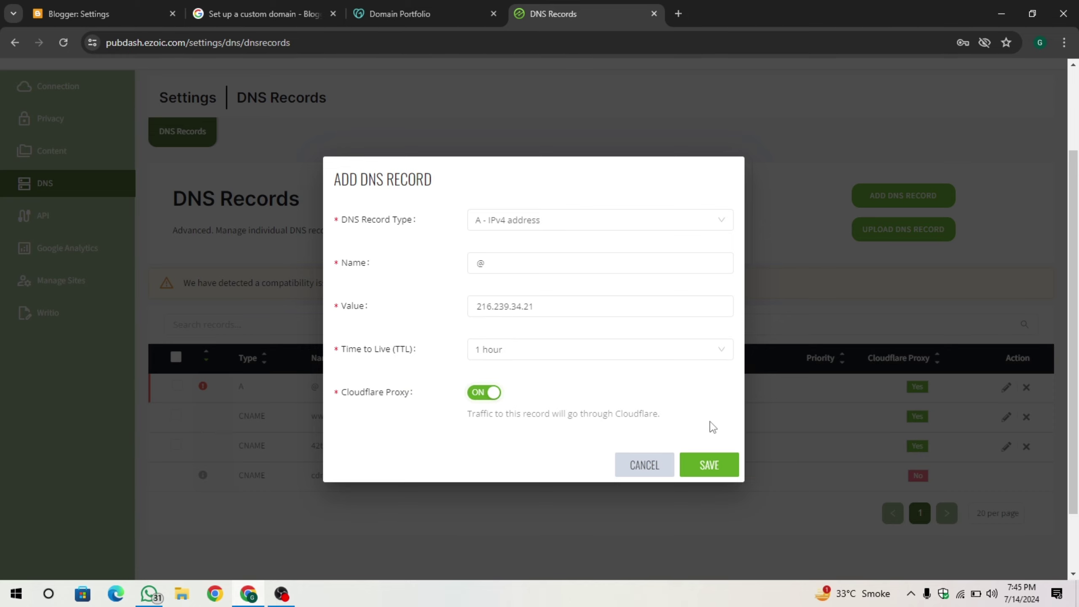
click(707, 466)
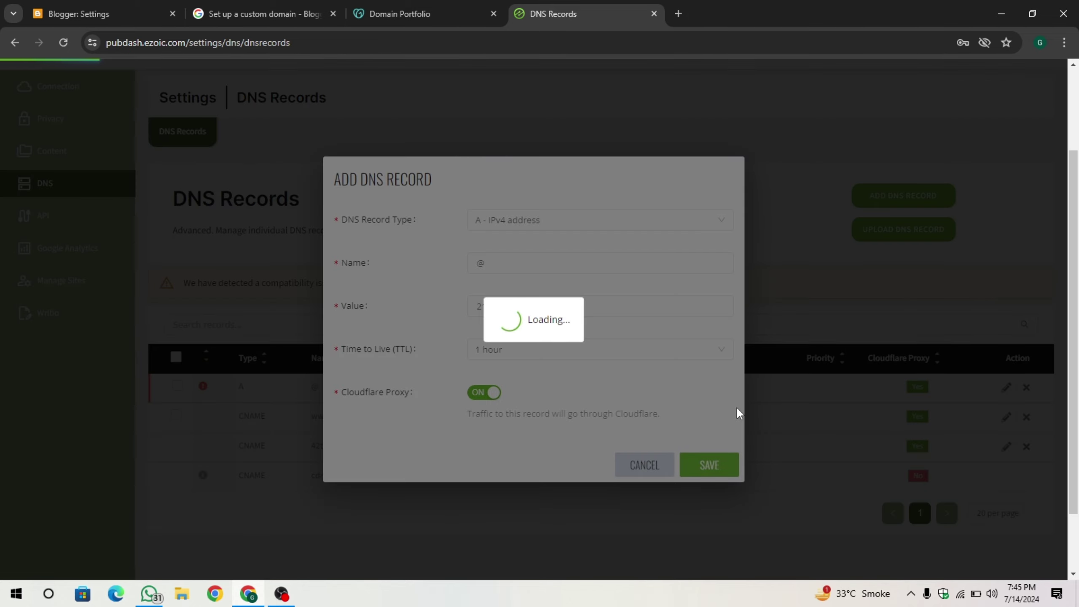
Start a third A record in Ezoic named @ with the value 216.239.36.21, copied from the Blogger Help article.
click(292, 6)
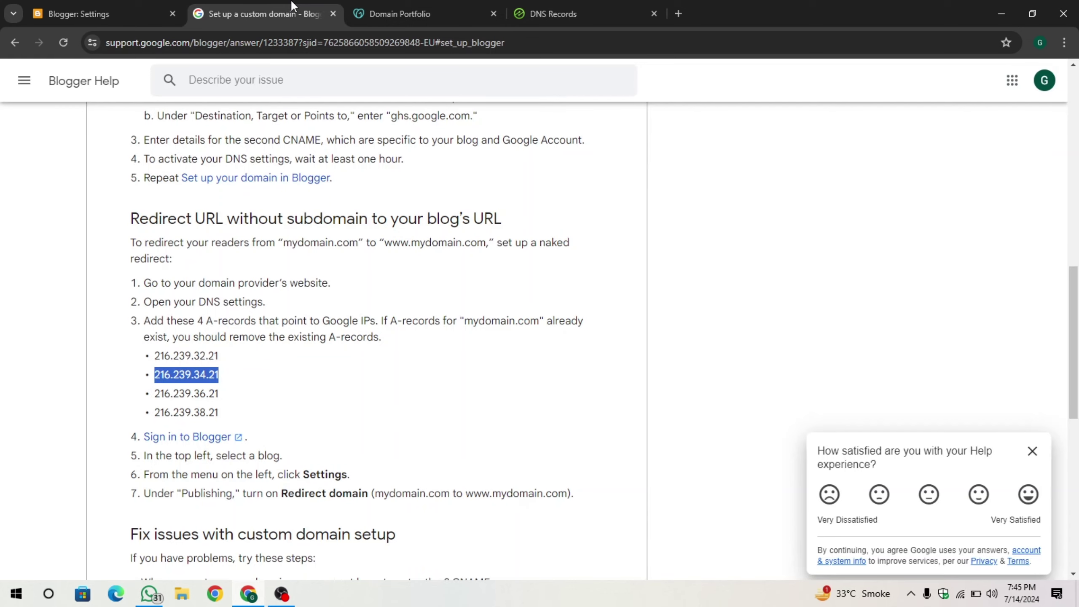
drag(156, 393, 260, 398)
key(ctrl+c)
click(537, 6)
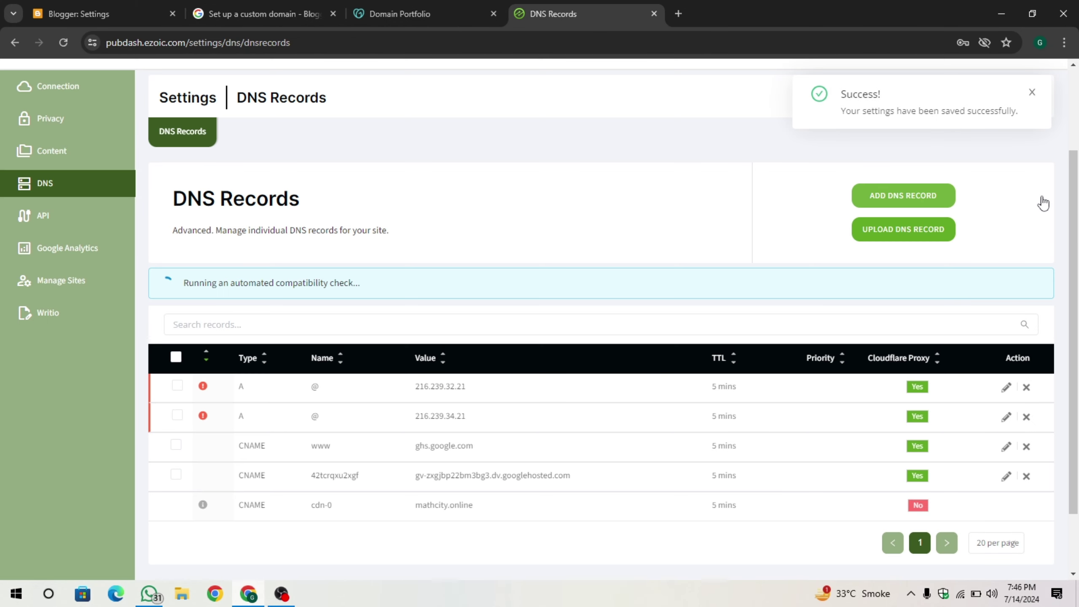
click(930, 204)
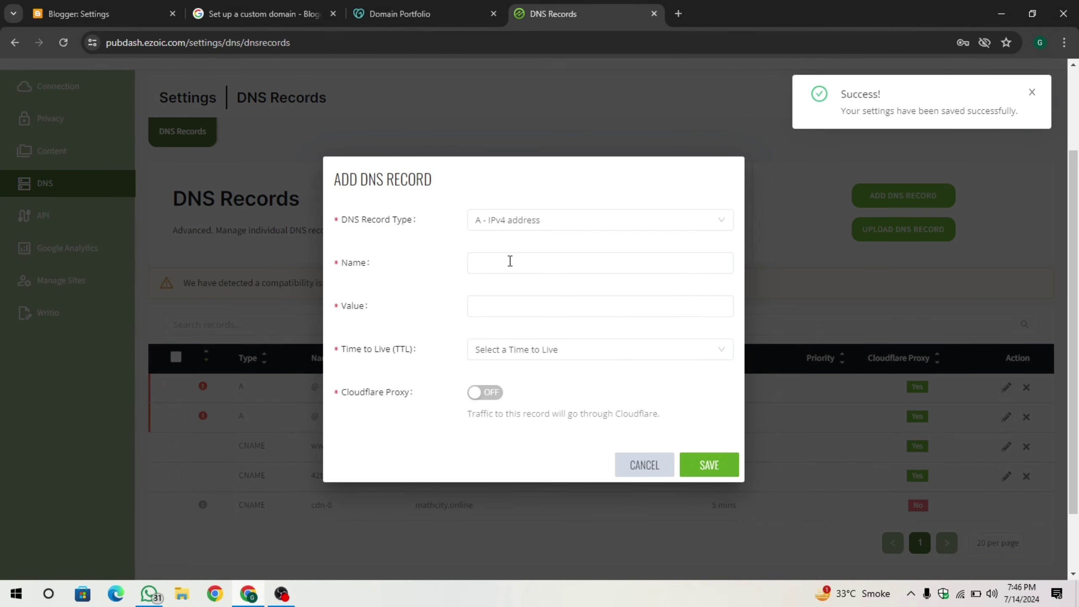
click(509, 261)
text(@)
click(499, 304)
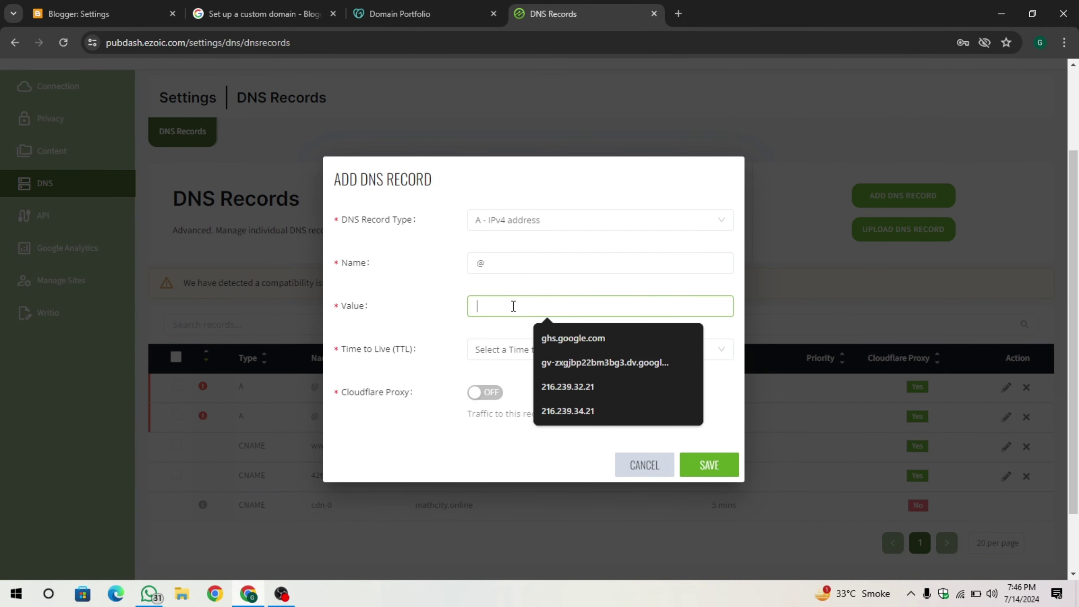
key(ctrl+v)
drag(554, 311, 448, 335)
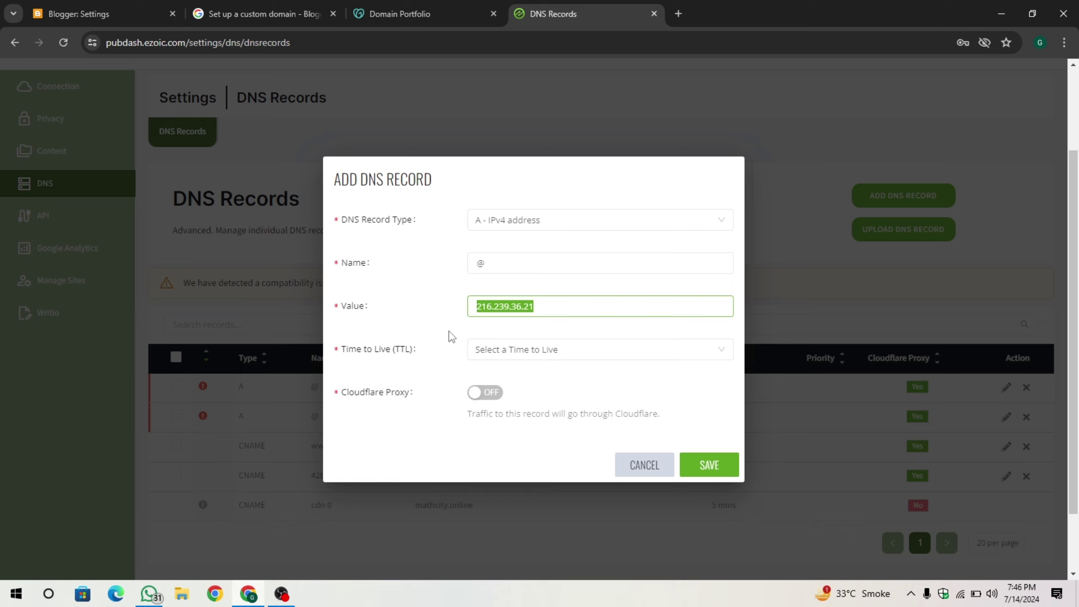
Set the 216.239.36.21 A record's Time to Live to 1 hour, turn on Cloudflare Proxy and save the record.
click(523, 357)
click(490, 488)
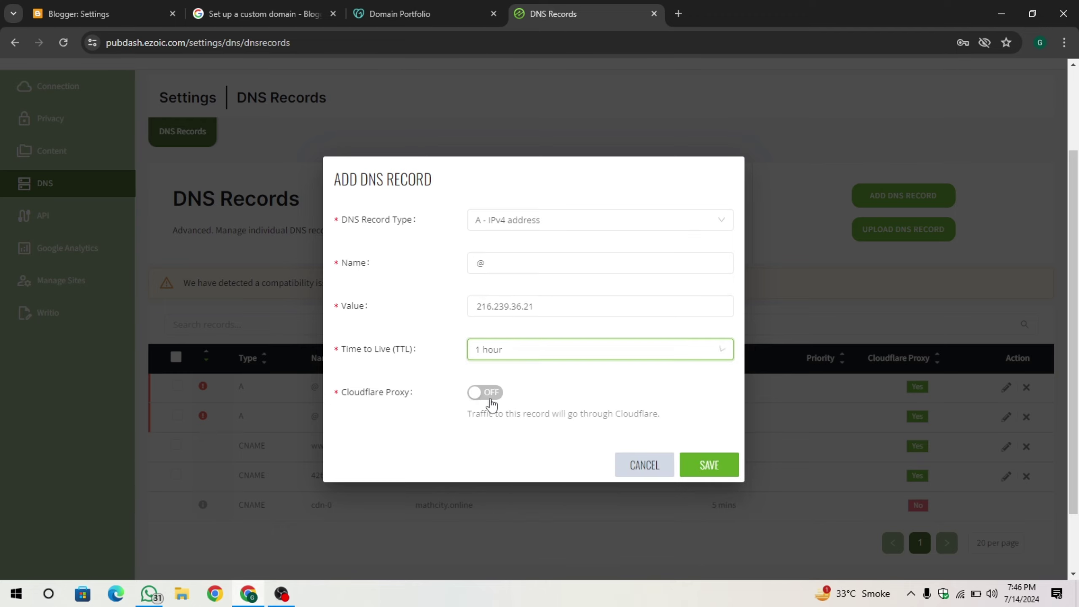
click(478, 393)
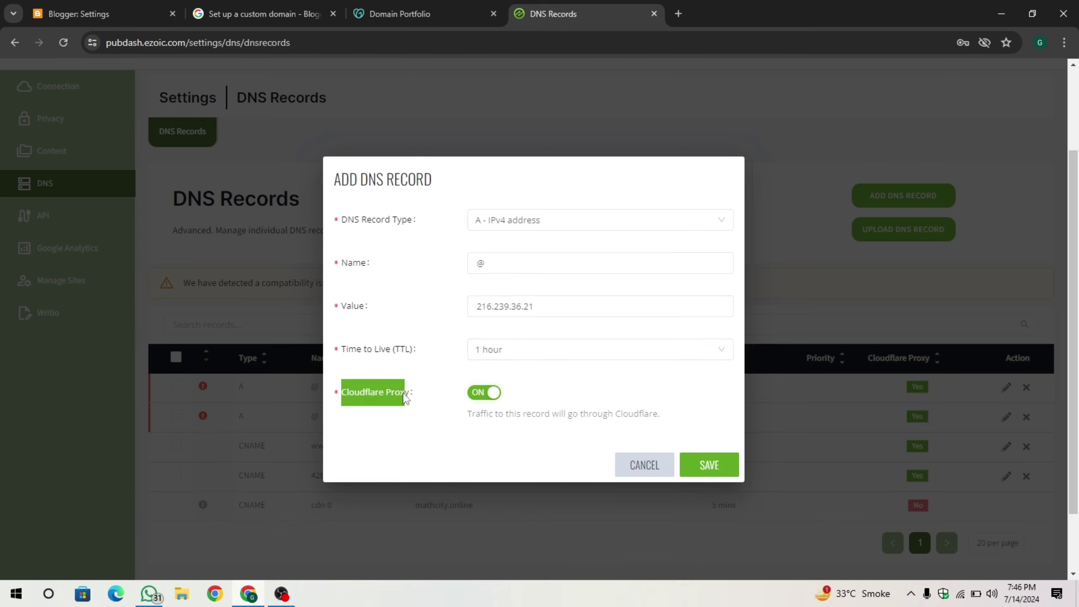
click(709, 471)
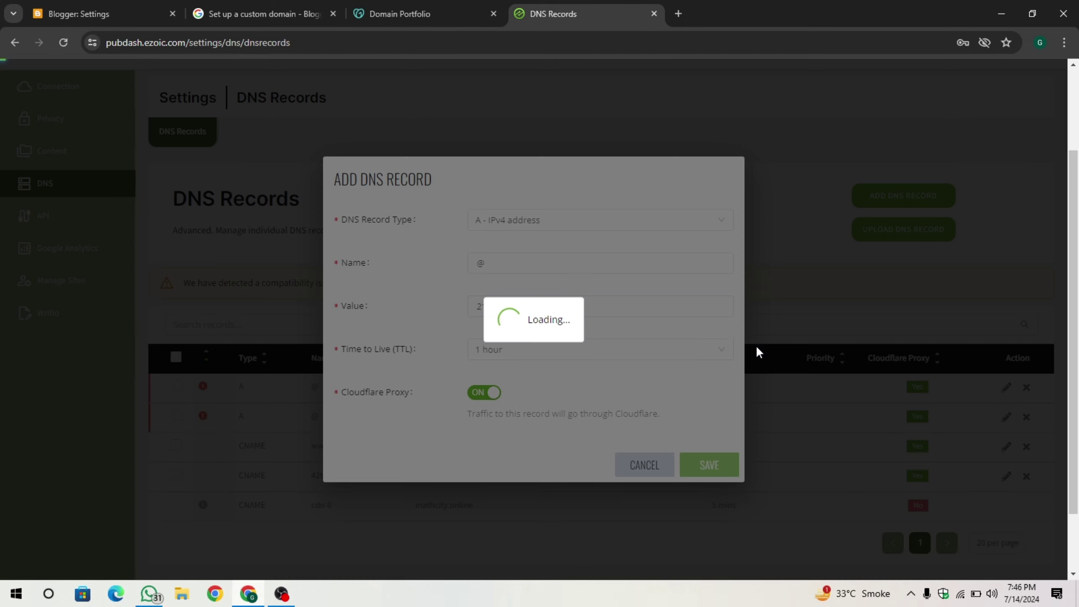
Start a fourth A record in Ezoic named @ with the value 216.239.38.21, copied from the Blogger Help article.
key(ctrl+shift+Tab)
key(ctrl+shift+Tab)
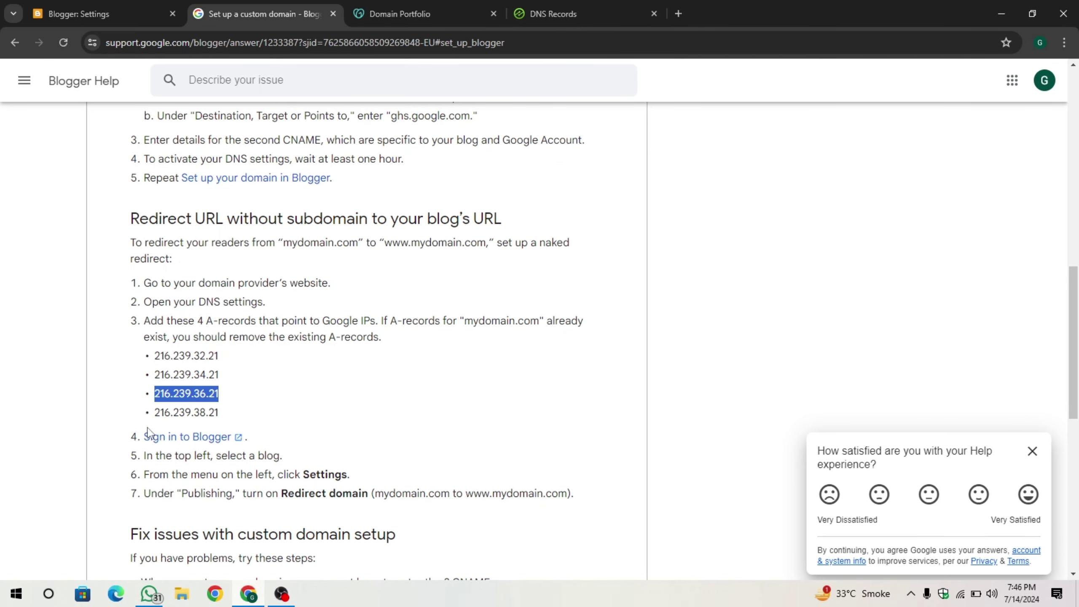
drag(155, 413, 307, 419)
key(ctrl+c)
click(573, 6)
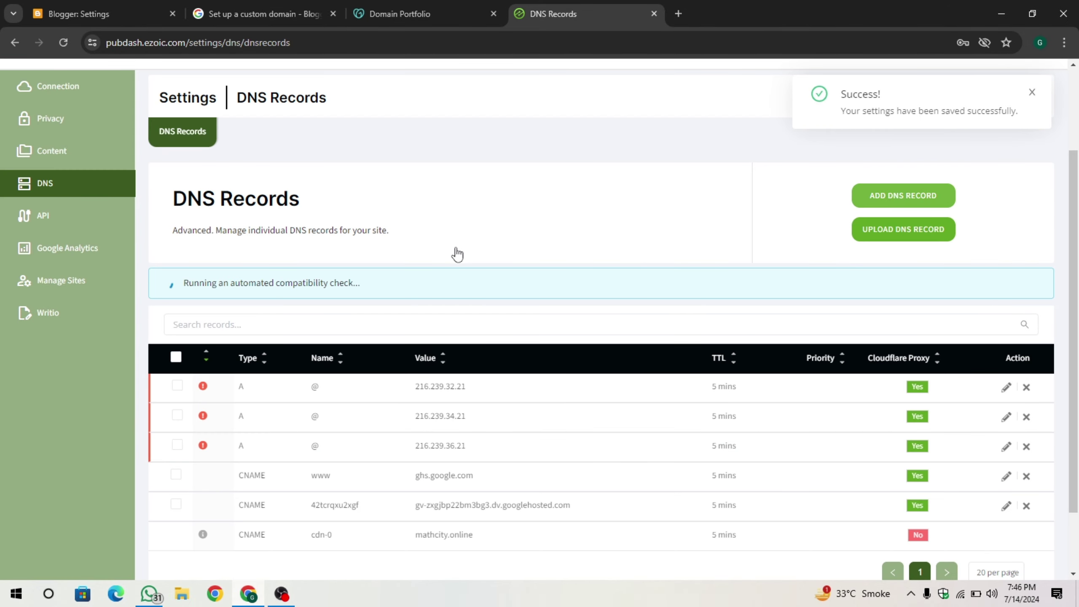
click(903, 195)
click(554, 272)
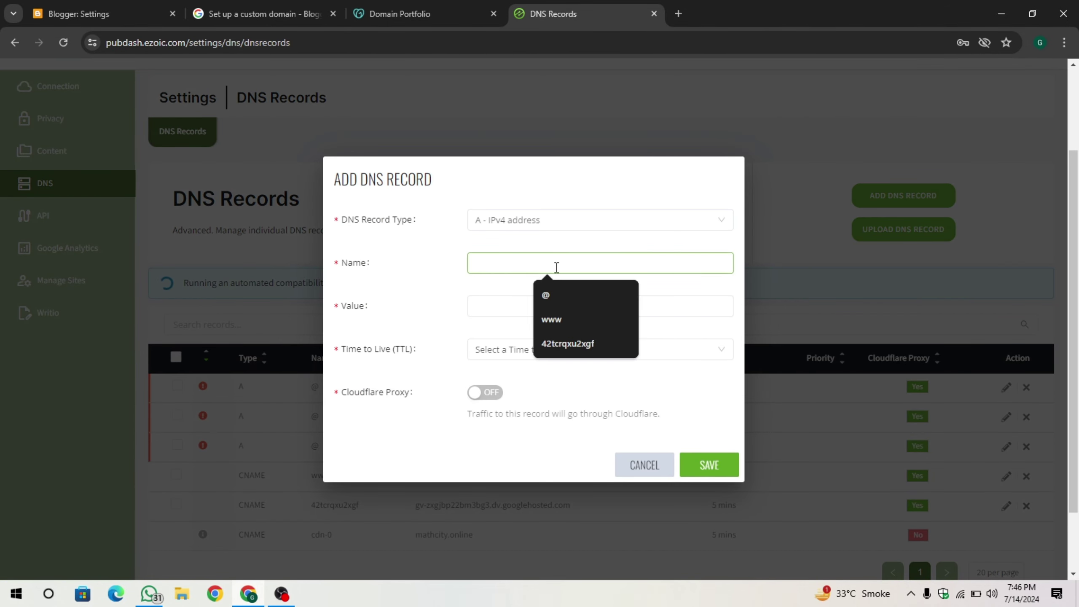
text(@)
click(499, 310)
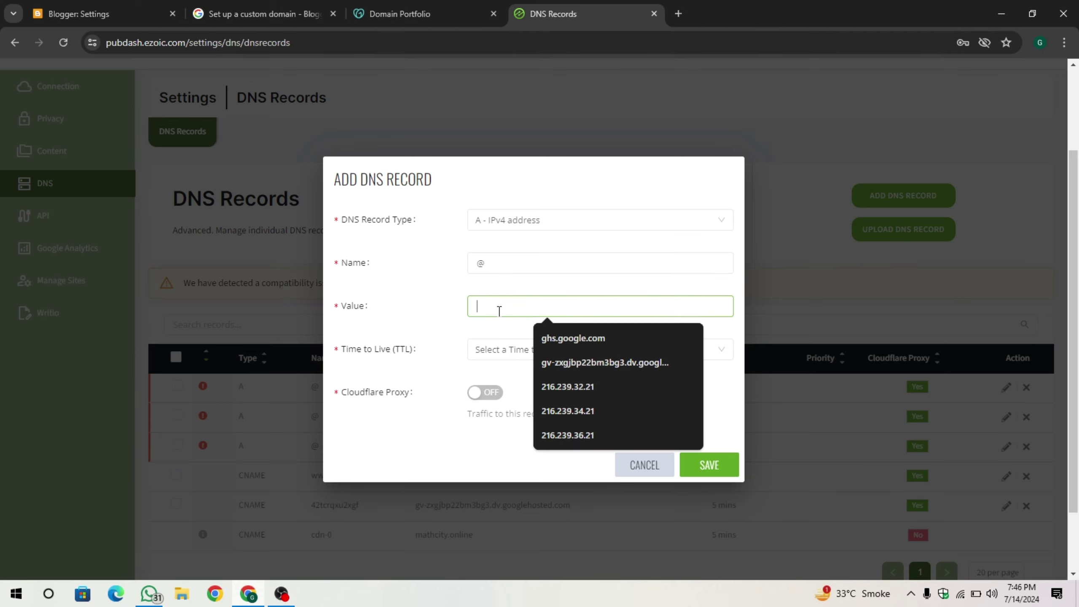
key(ctrl+v)
Set the 216.239.38.21 A record's Time to Live to 1 hour, turn on Cloudflare Proxy and save the record.
click(588, 355)
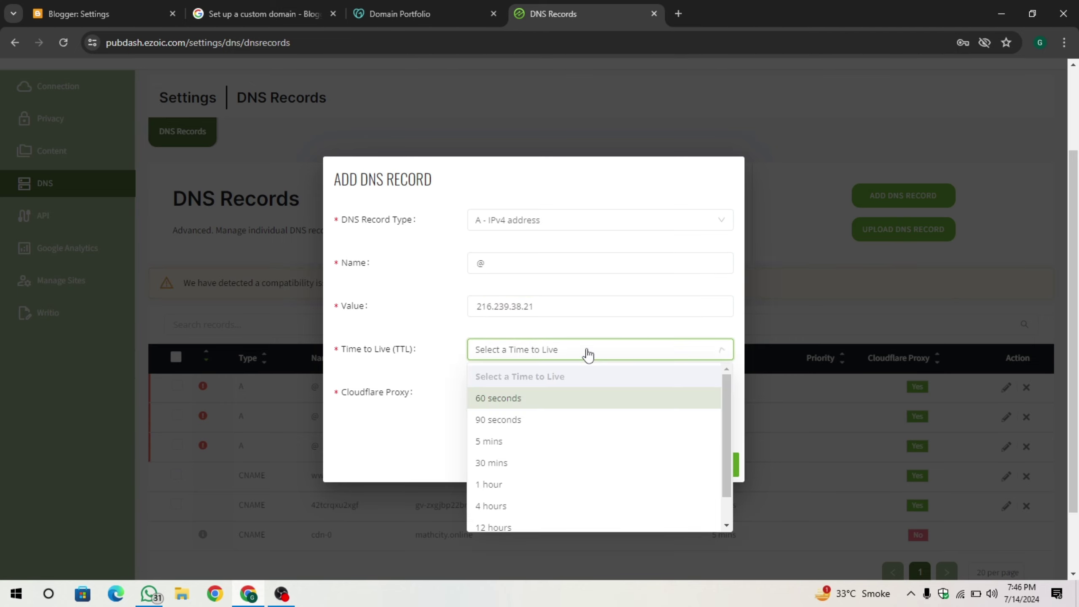
click(517, 486)
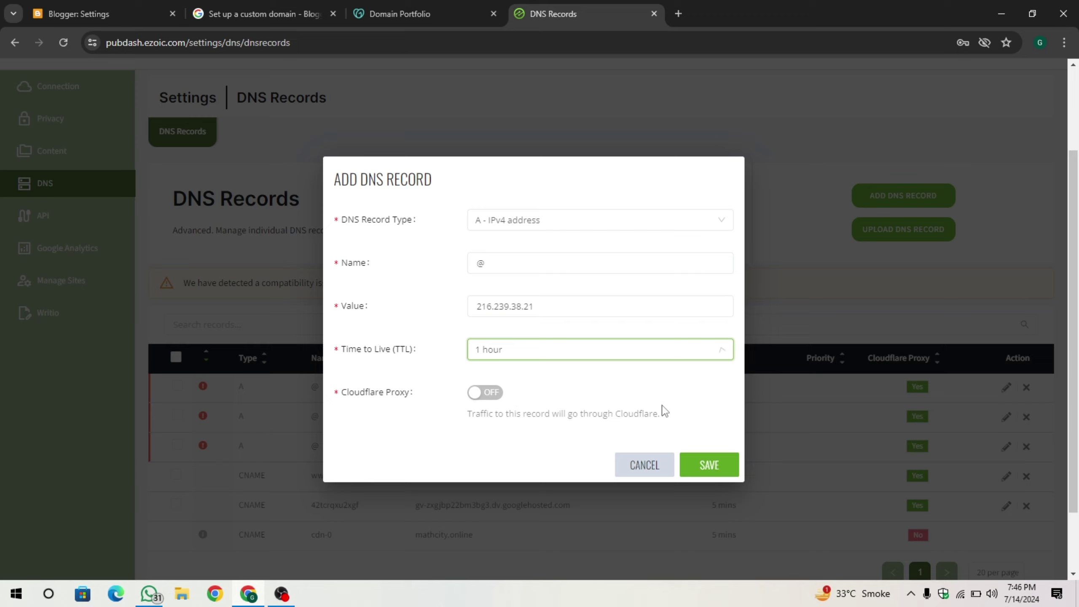
click(483, 393)
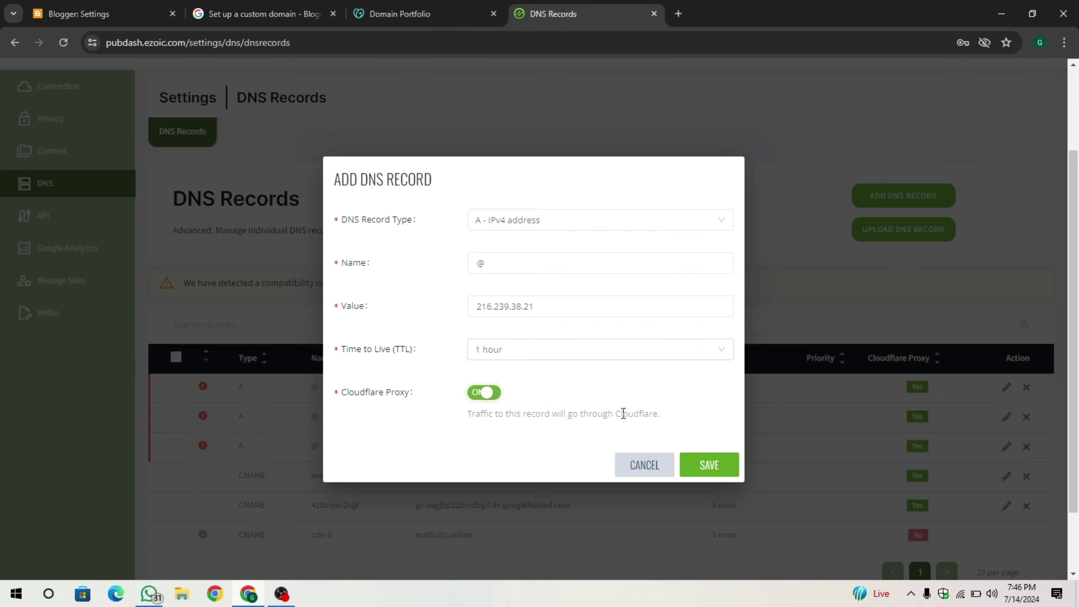
click(706, 466)
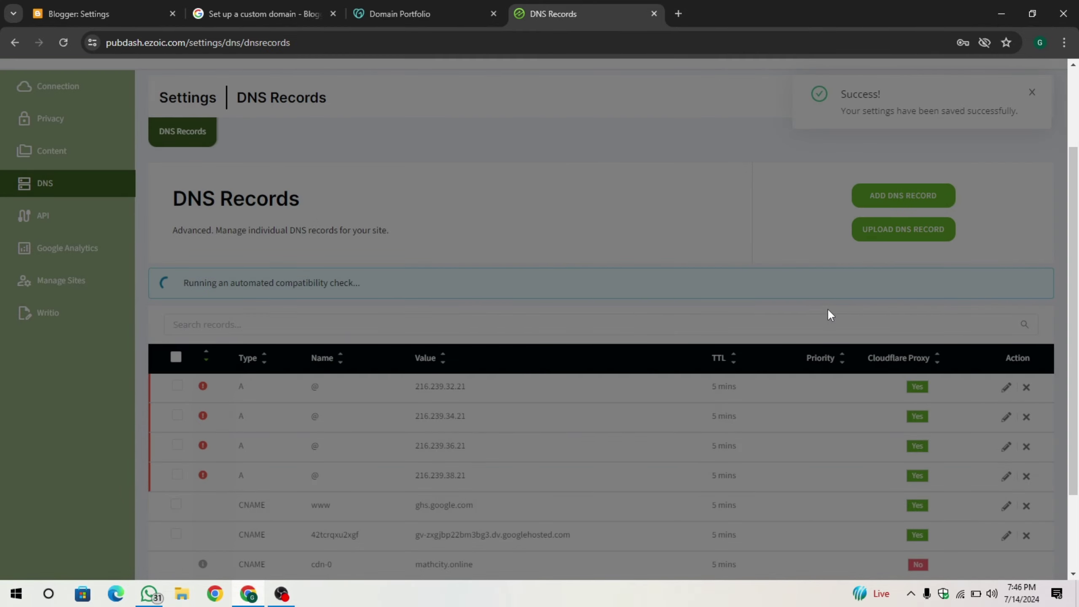
scroll(537, 270, down, 4)
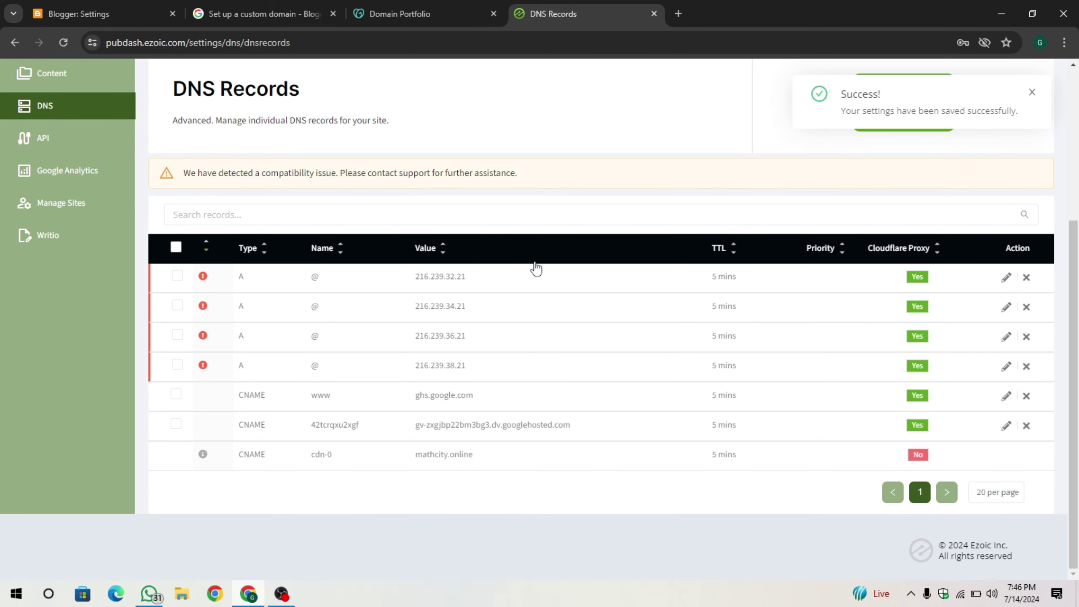
scroll(467, 265, up, 5)
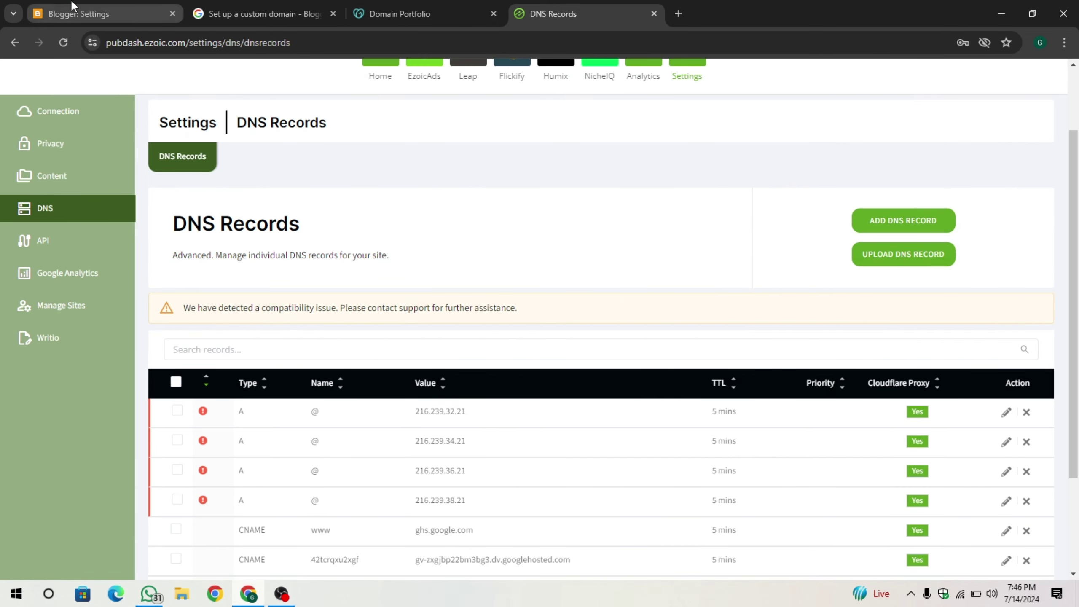
click(128, 14)
click(674, 391)
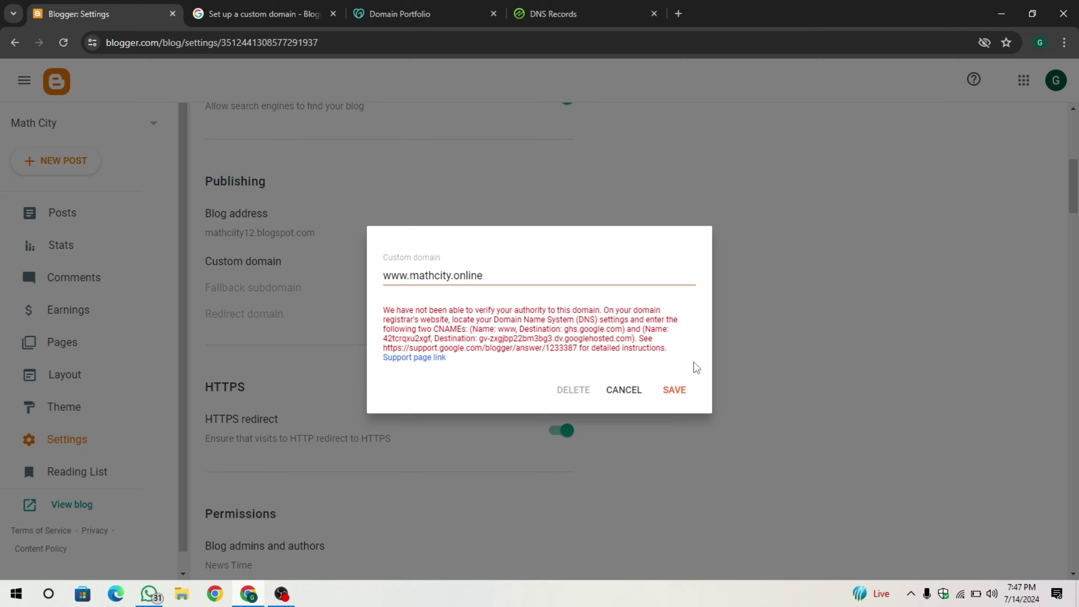
click(670, 390)
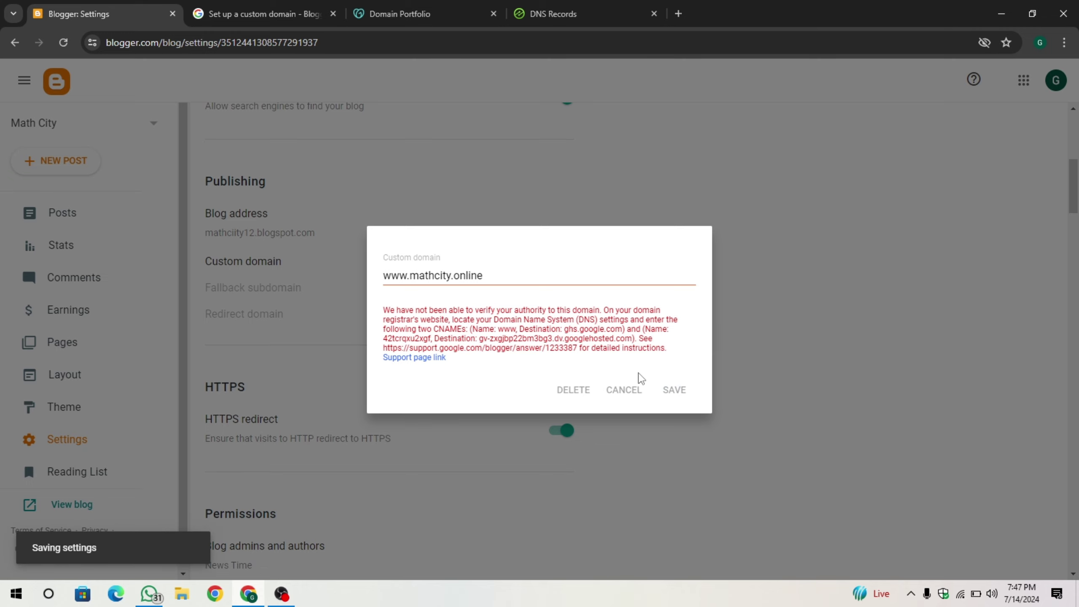
Recheck the Ezoic DNS records, then switch mathcity.online in GoDaddy from its own nameservers to GoDaddy Nameservers and save.
click(572, 9)
scroll(678, 346, down, 3)
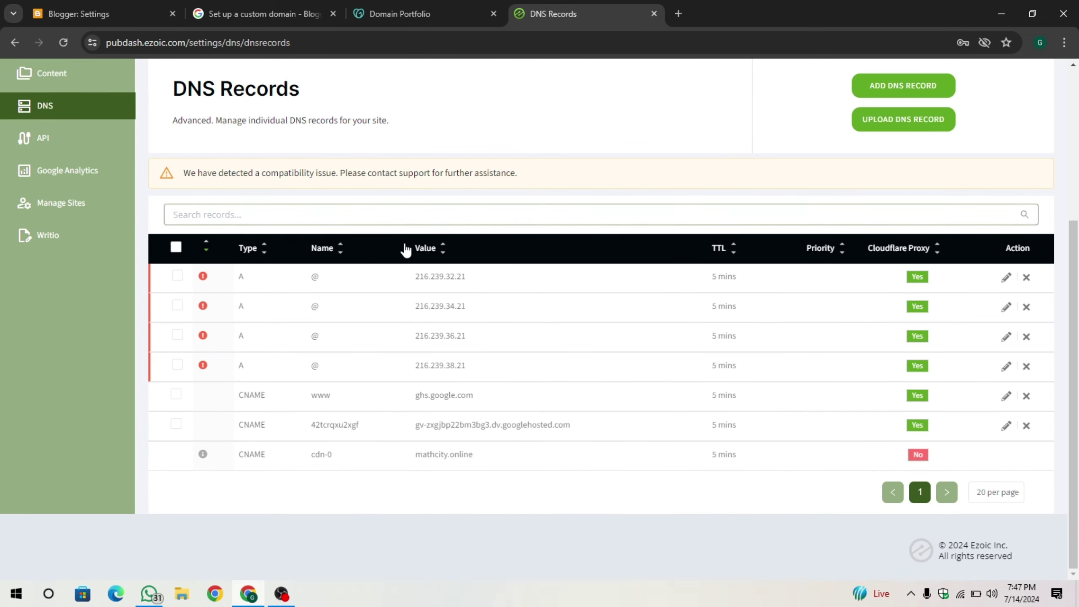
scroll(415, 221, up, 5)
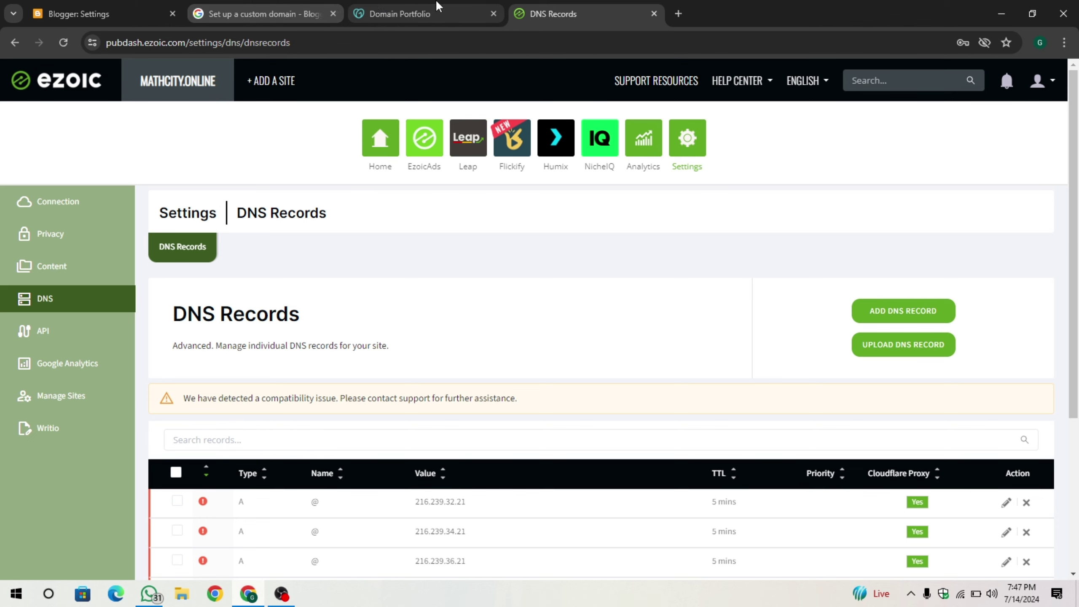
click(440, 12)
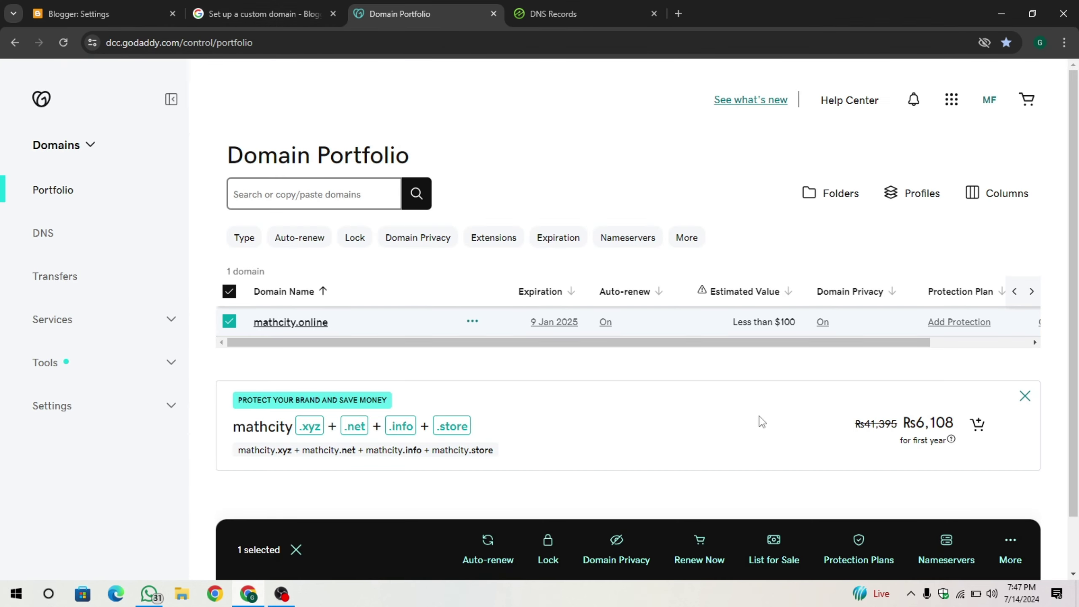
click(946, 548)
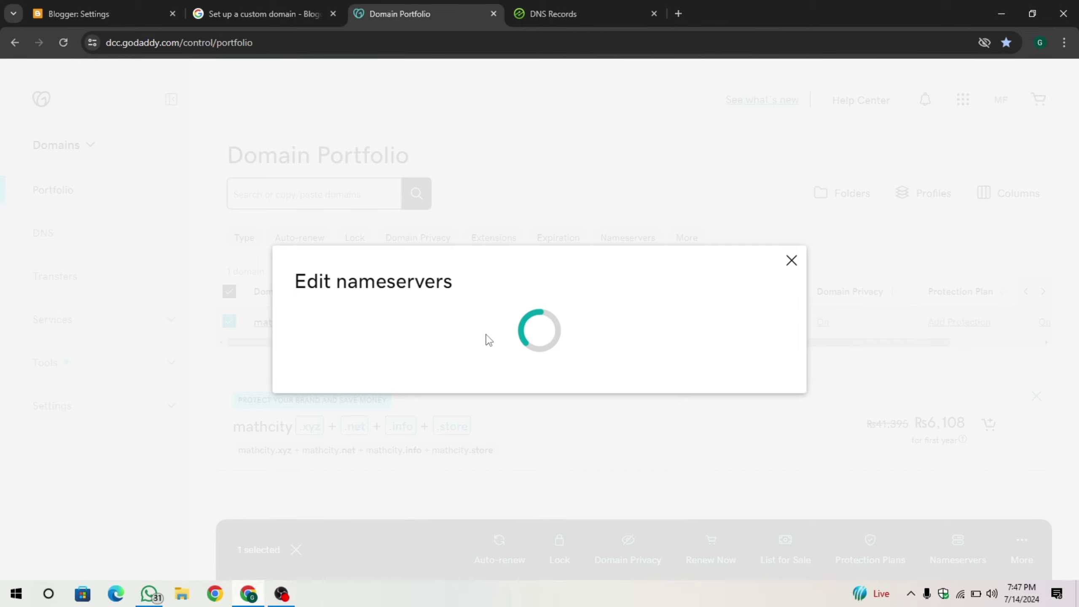
click(629, 9)
scroll(441, 297, down, 5)
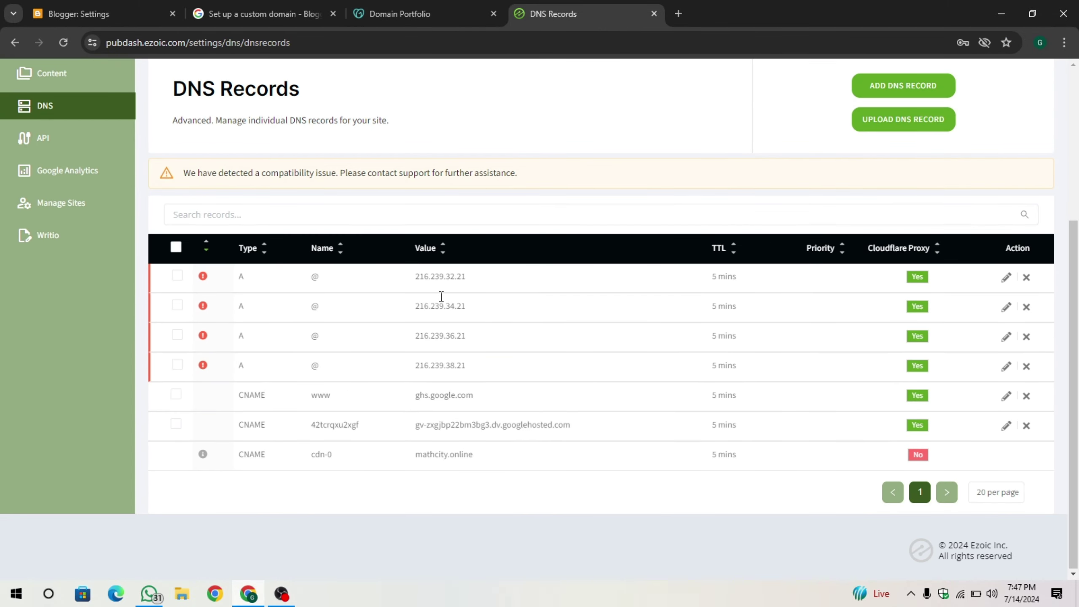
click(408, 14)
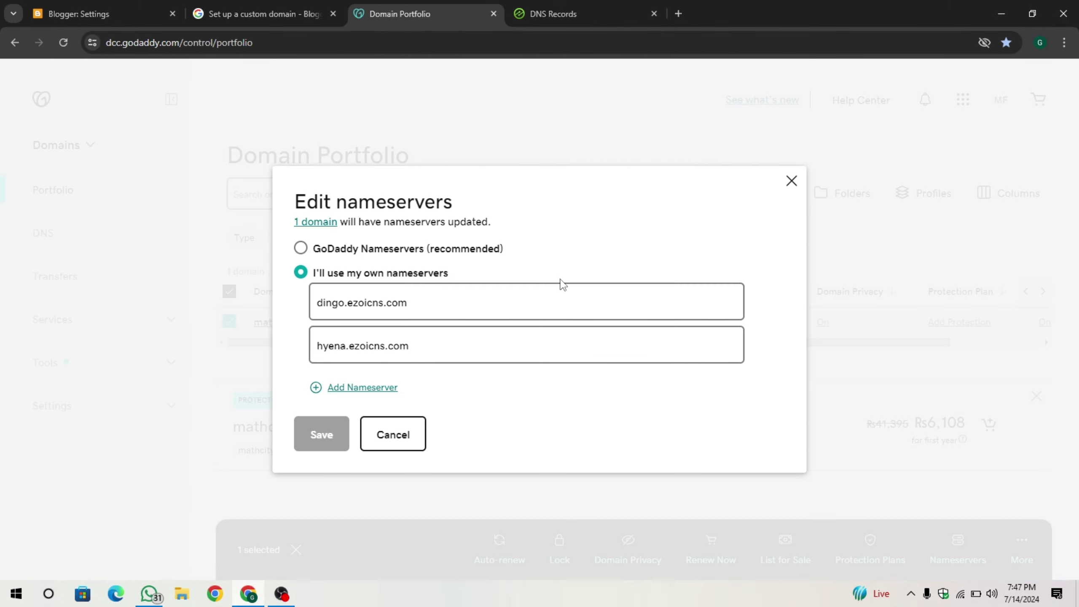
click(317, 250)
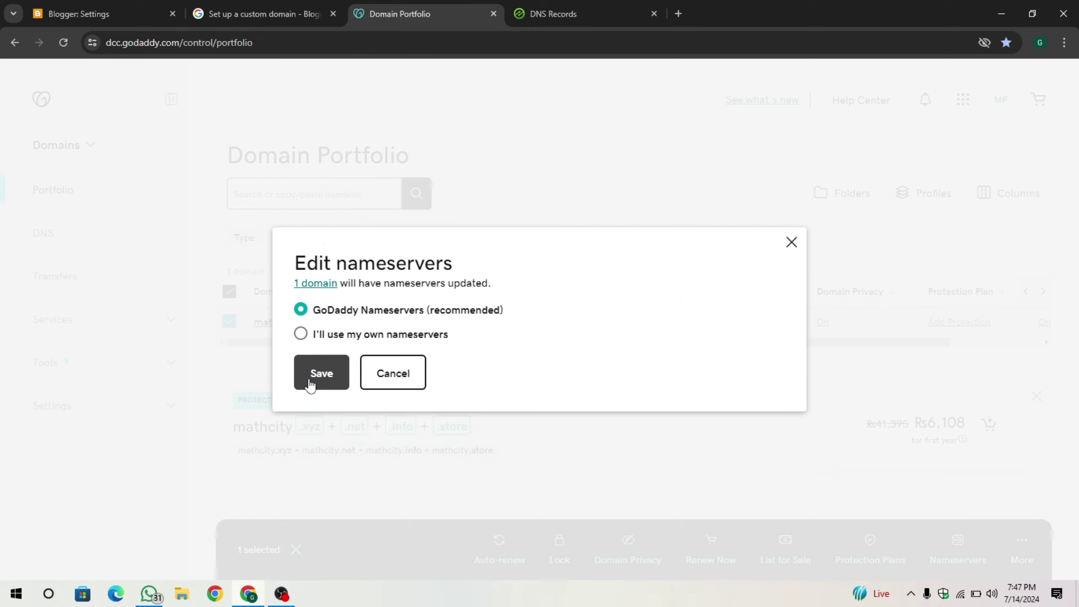
click(321, 374)
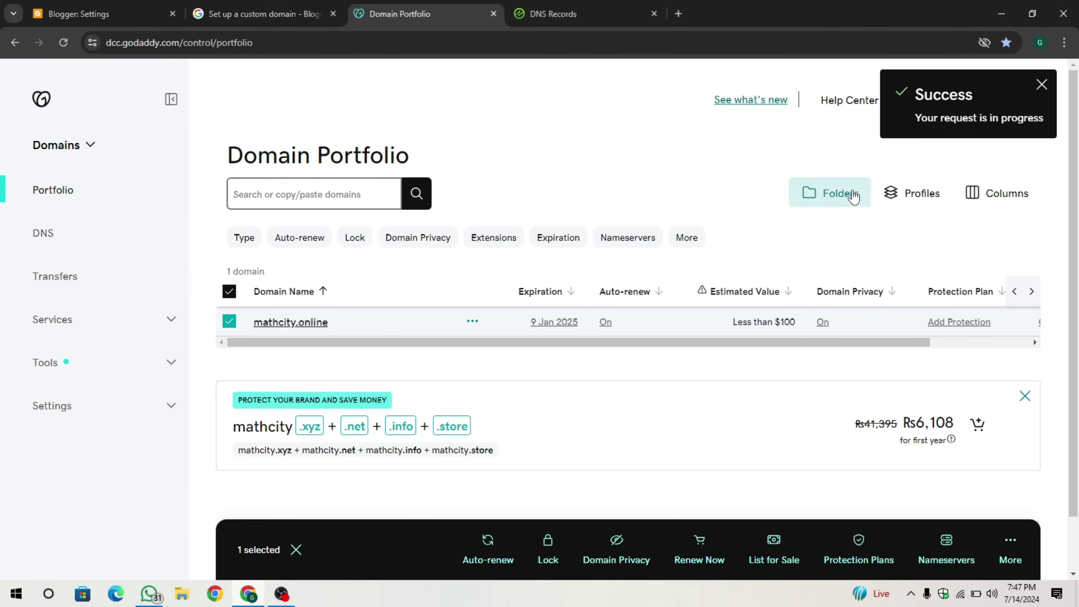
Open mathcity.online's DNS records in GoDaddy and delete the parked A record and the www and _domainconnect CNAME records.
scroll(850, 425, down, 2)
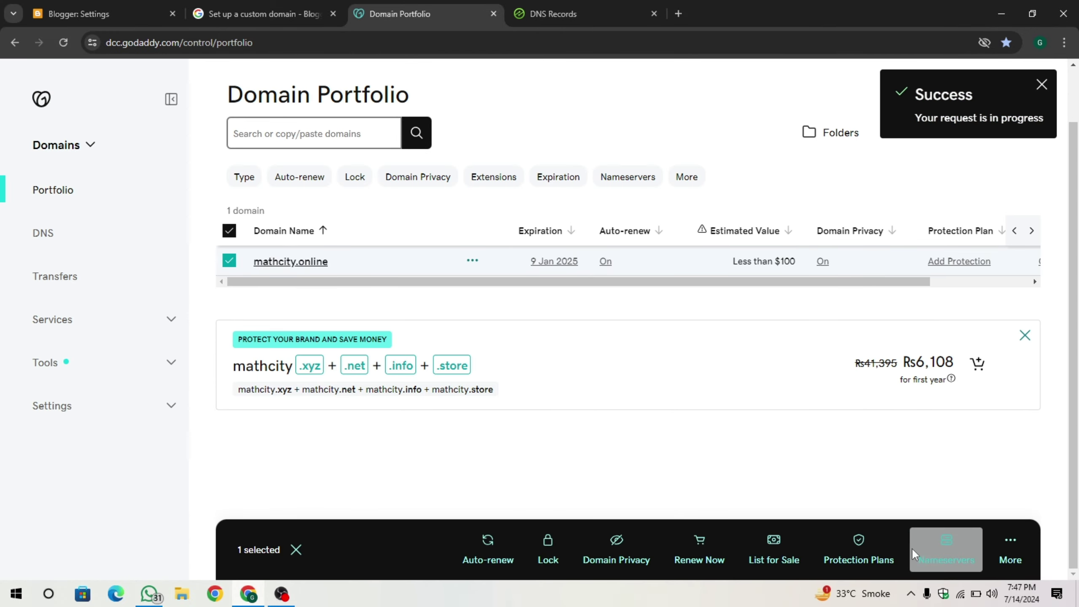
click(345, 336)
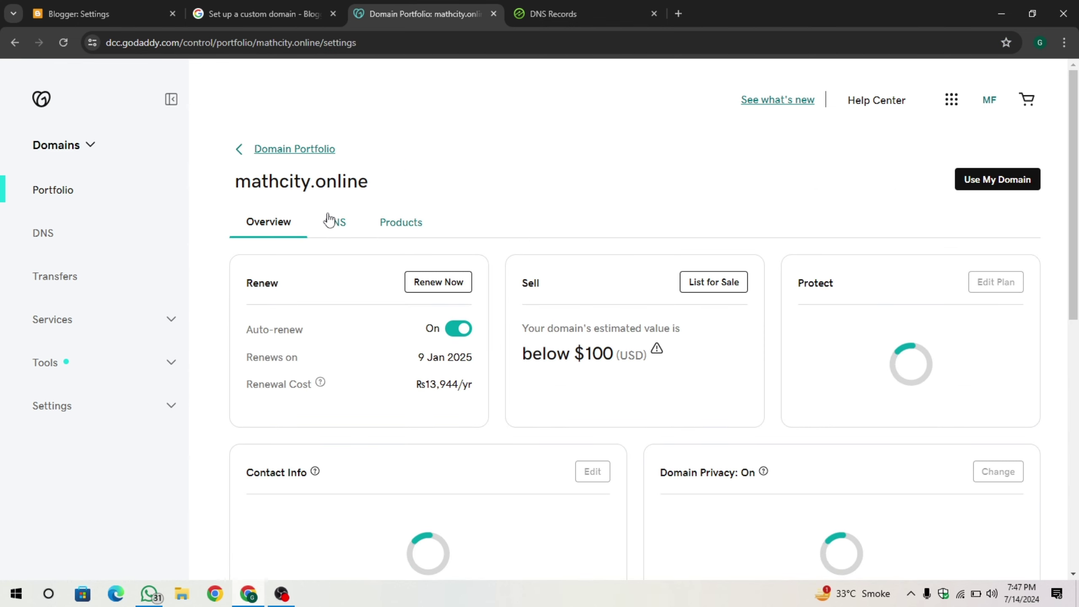
click(335, 221)
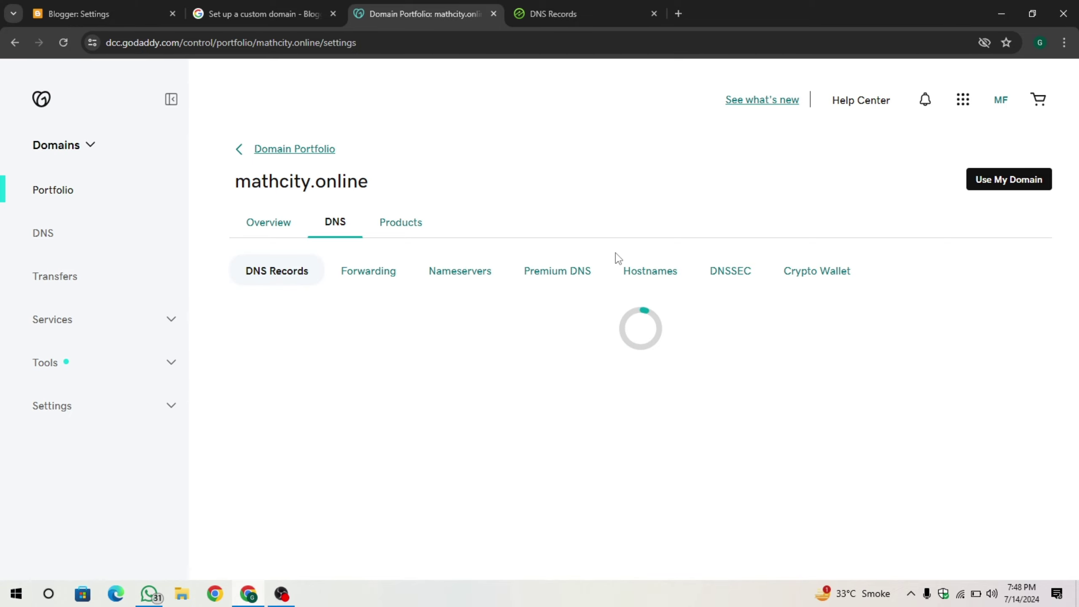
scroll(637, 238, down, 4)
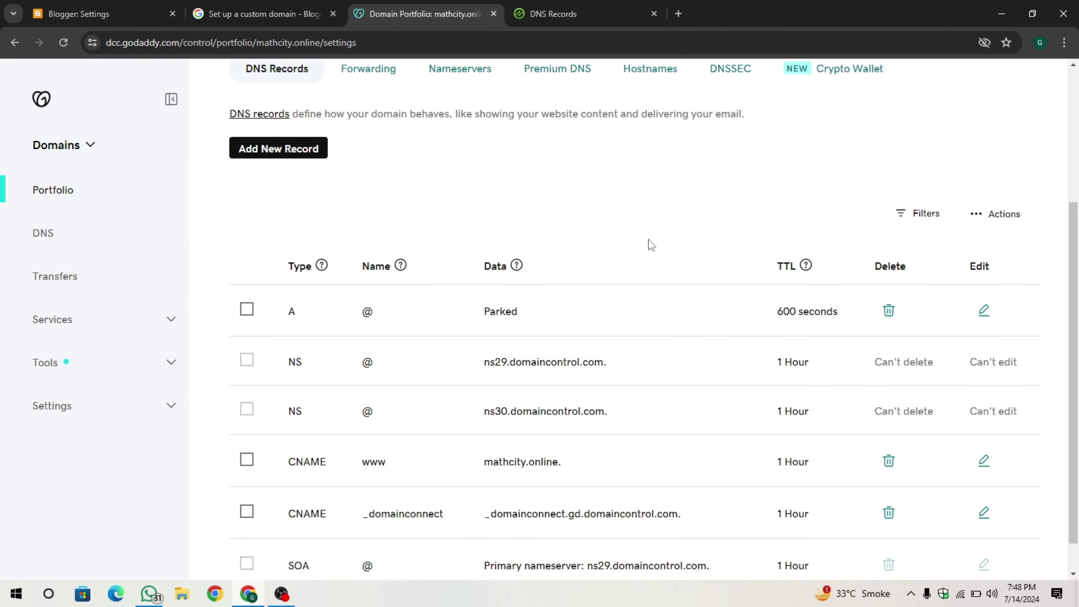
scroll(675, 339, down, 1)
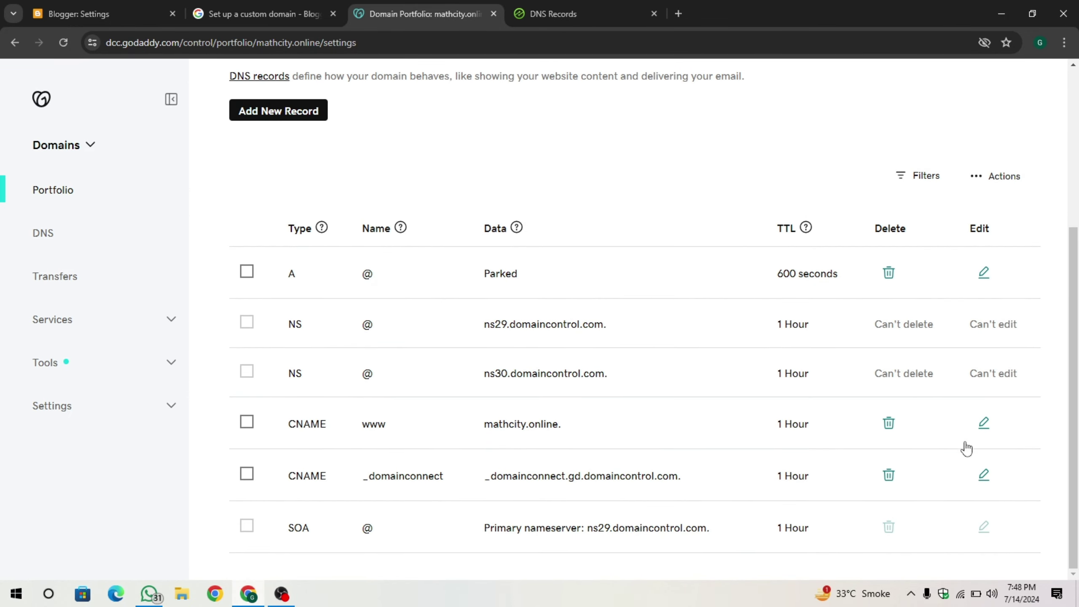
click(889, 475)
click(240, 347)
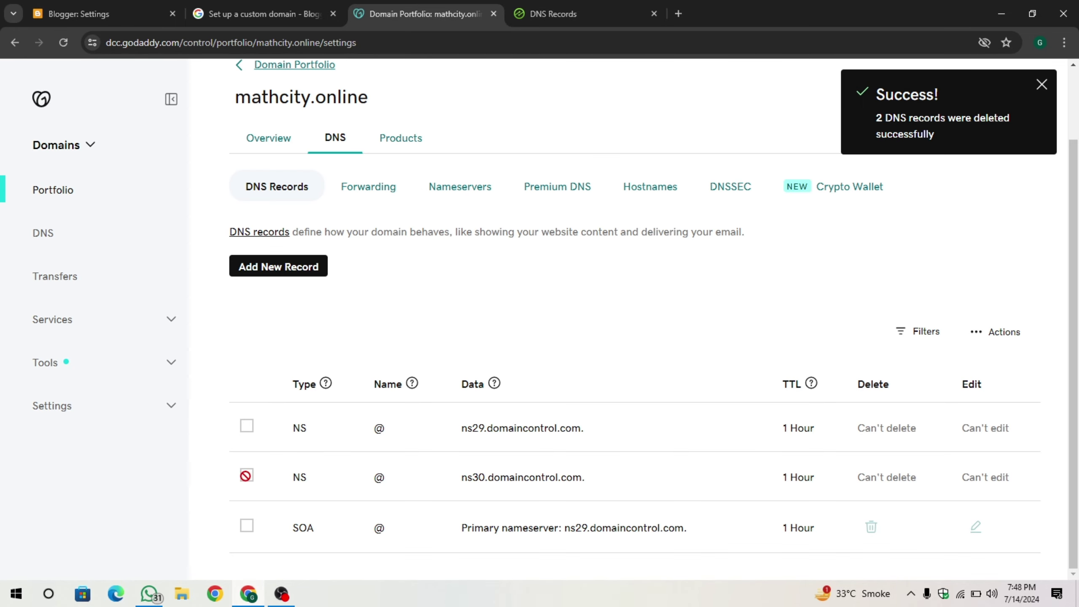
Add a CNAME record named www in GoDaddy with the value ghs.google.com copied from the Ezoic DNS records, and save it.
click(278, 266)
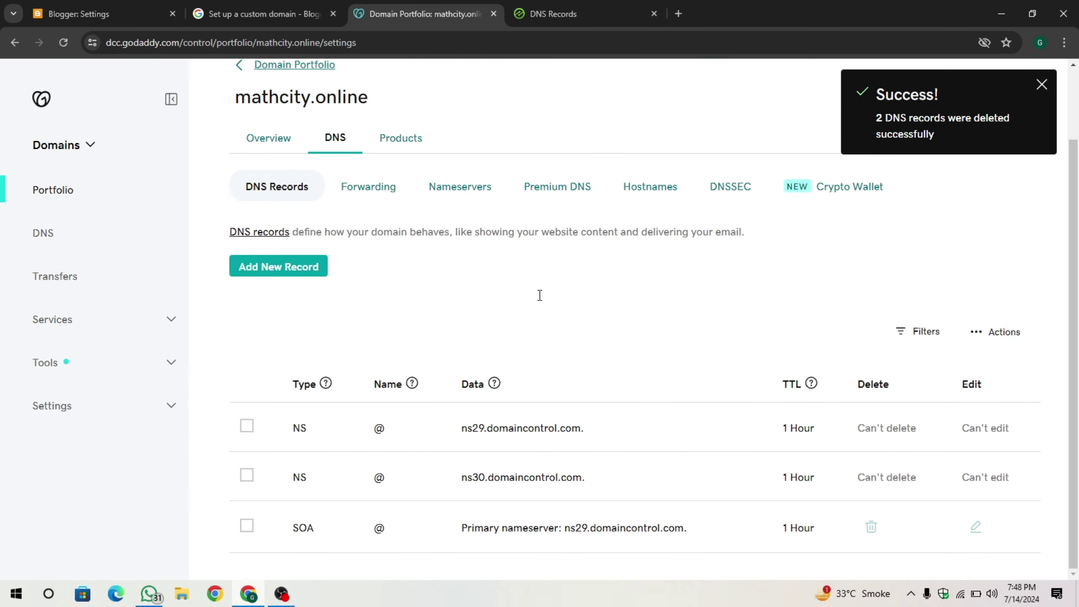
click(337, 358)
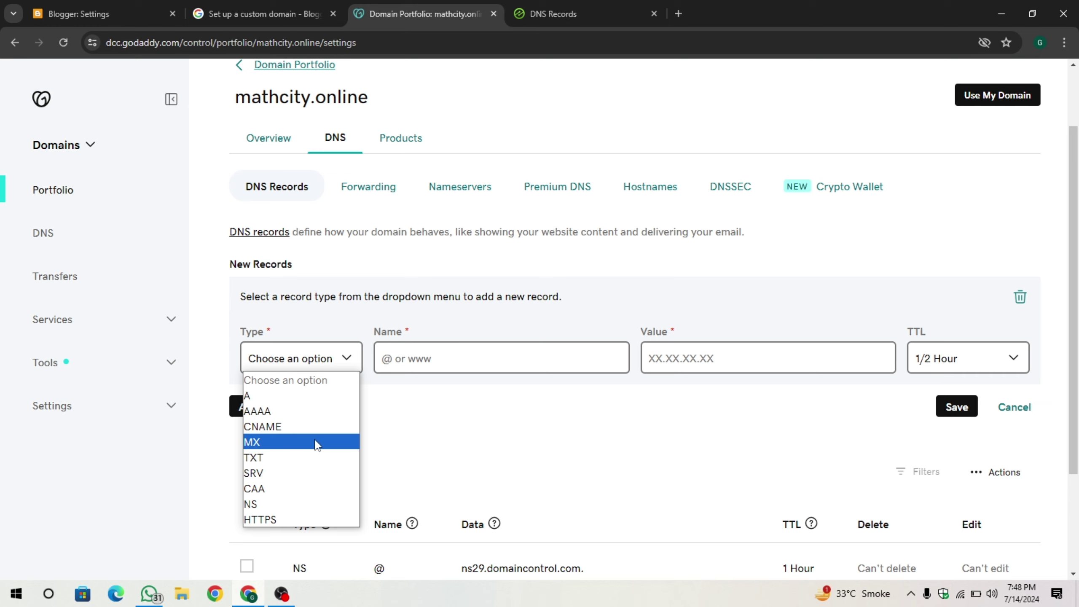
click(293, 429)
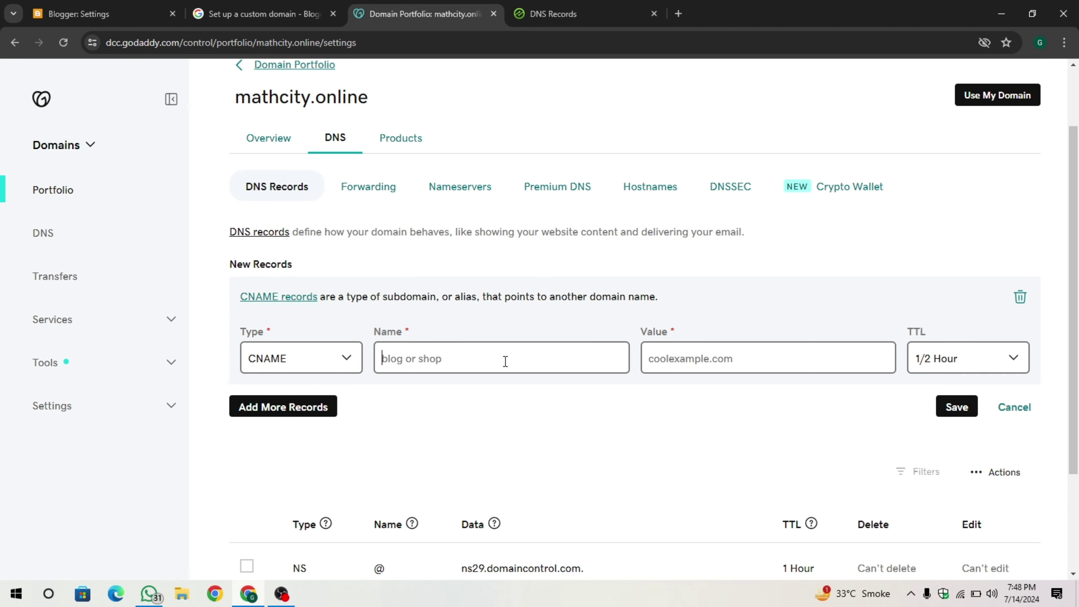
text(www)
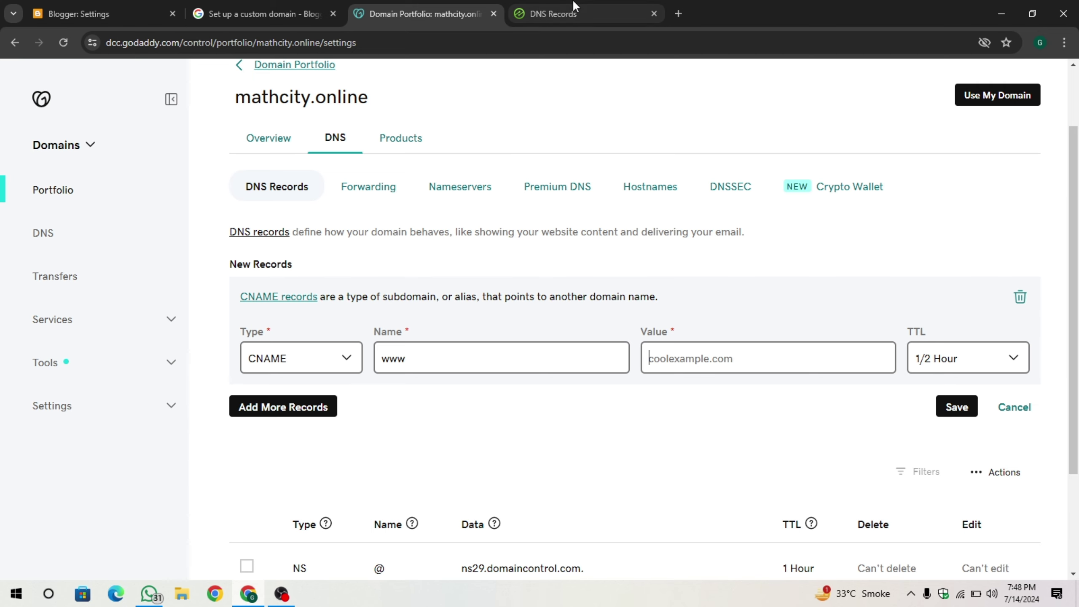
click(514, 9)
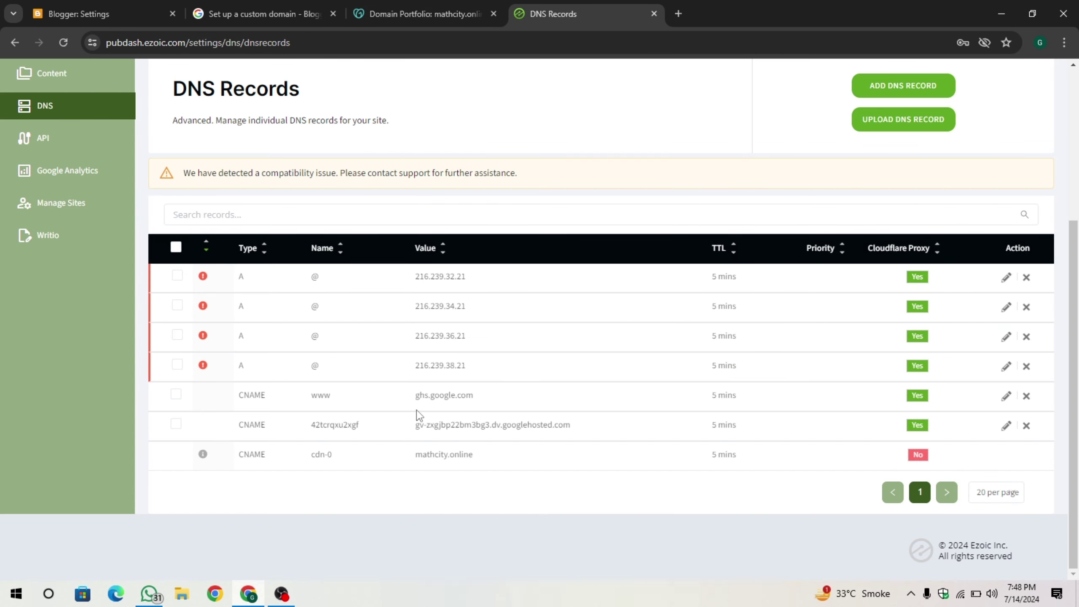
drag(416, 391, 497, 398)
key(ctrl+c)
click(454, 19)
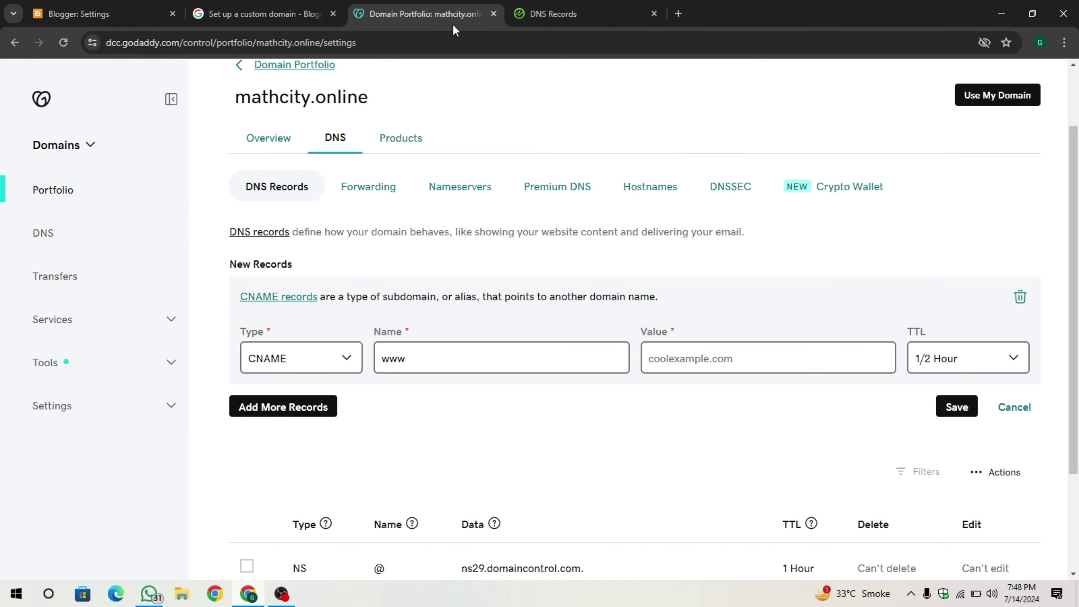
click(679, 351)
key(ctrl+v)
click(956, 407)
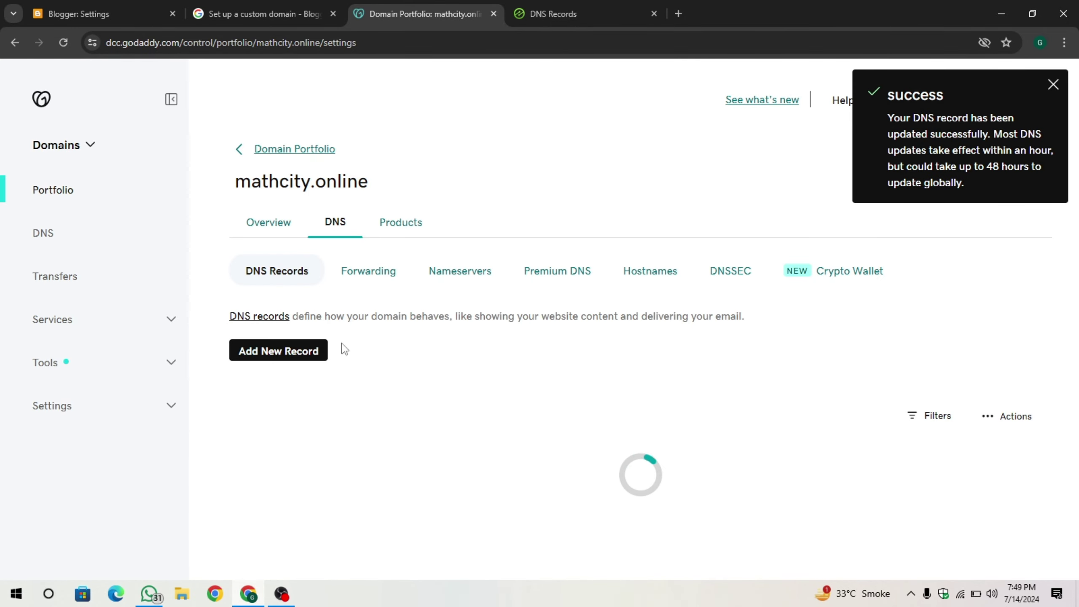
Start another CNAME record in GoDaddy and fill its name with the domain verification CNAME's name copied from Ezoic.
click(296, 355)
click(291, 450)
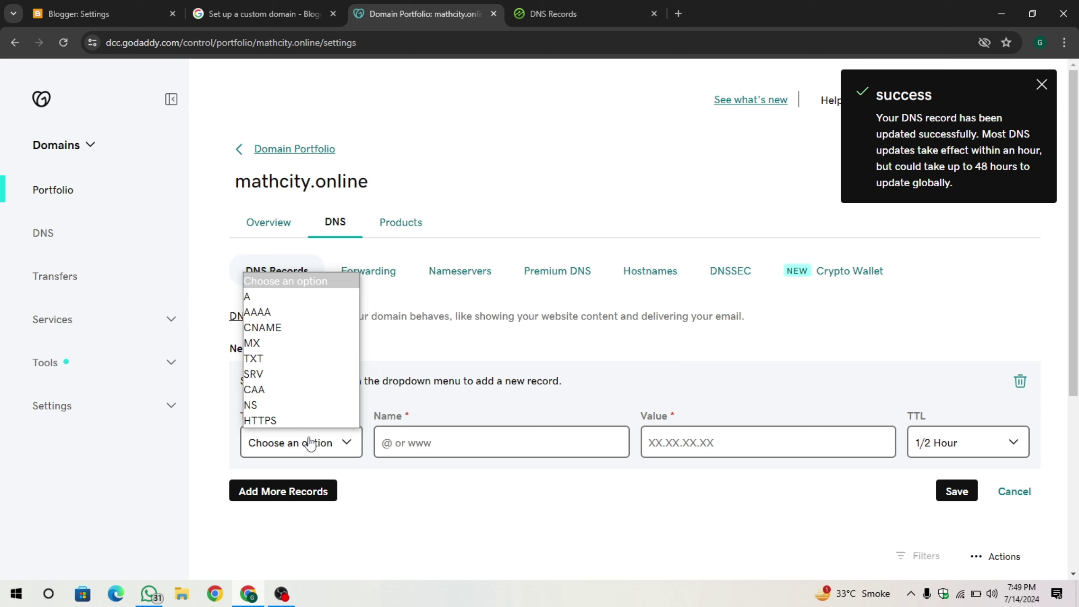
click(306, 331)
click(561, 6)
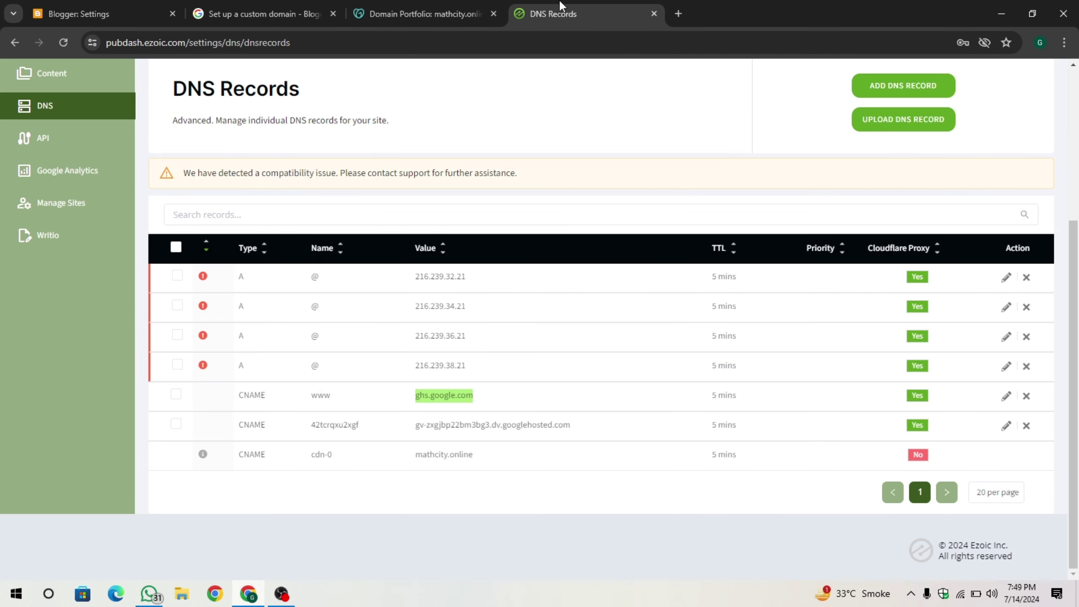
drag(368, 429, 310, 429)
key(ctrl+c)
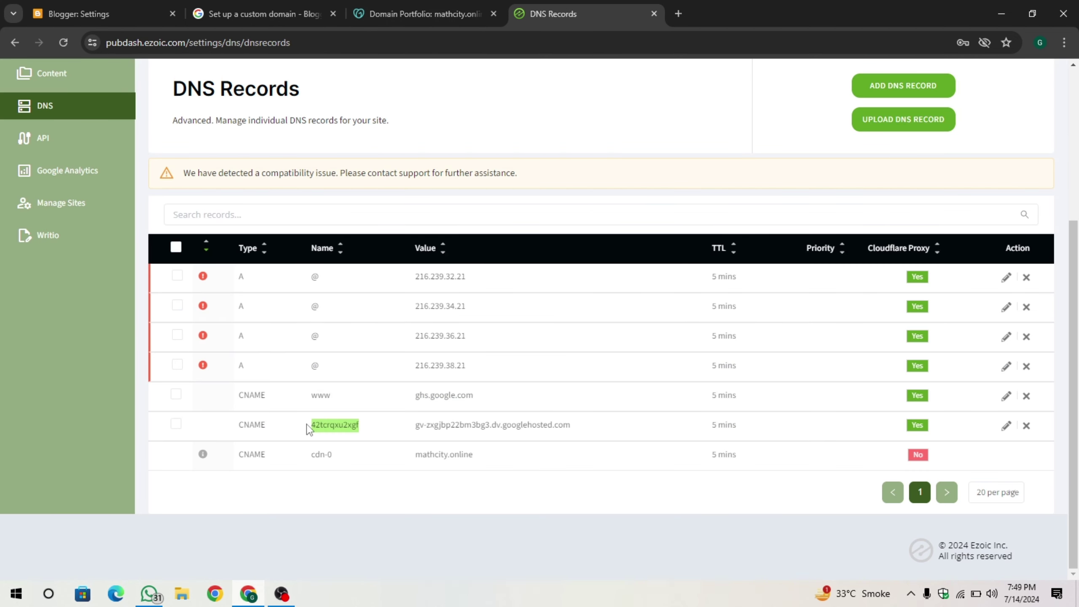
click(441, 7)
click(412, 439)
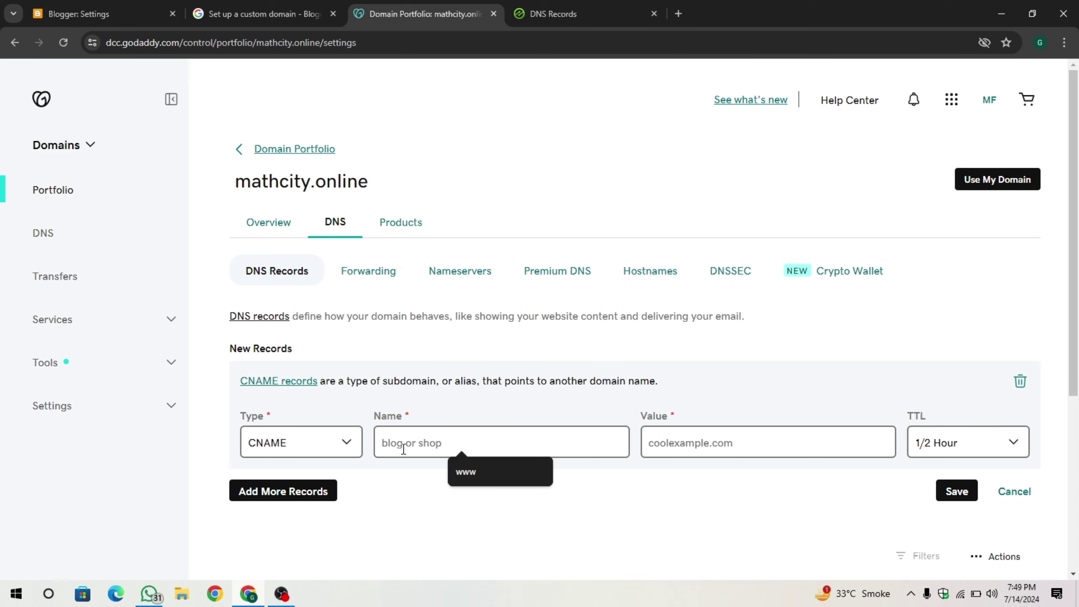
key(ctrl+v)
Copy the verification CNAME's googlehosted.com target from Ezoic into the new GoDaddy record's value and save it.
click(552, 14)
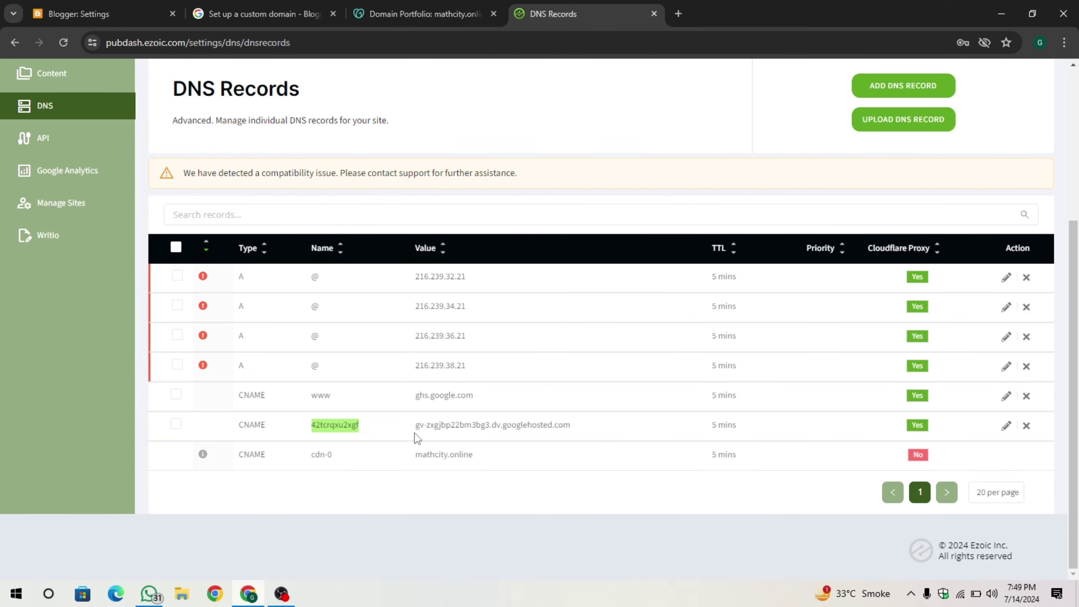
drag(414, 425, 603, 434)
key(ctrl+c)
key(ctrl+shift+Tab)
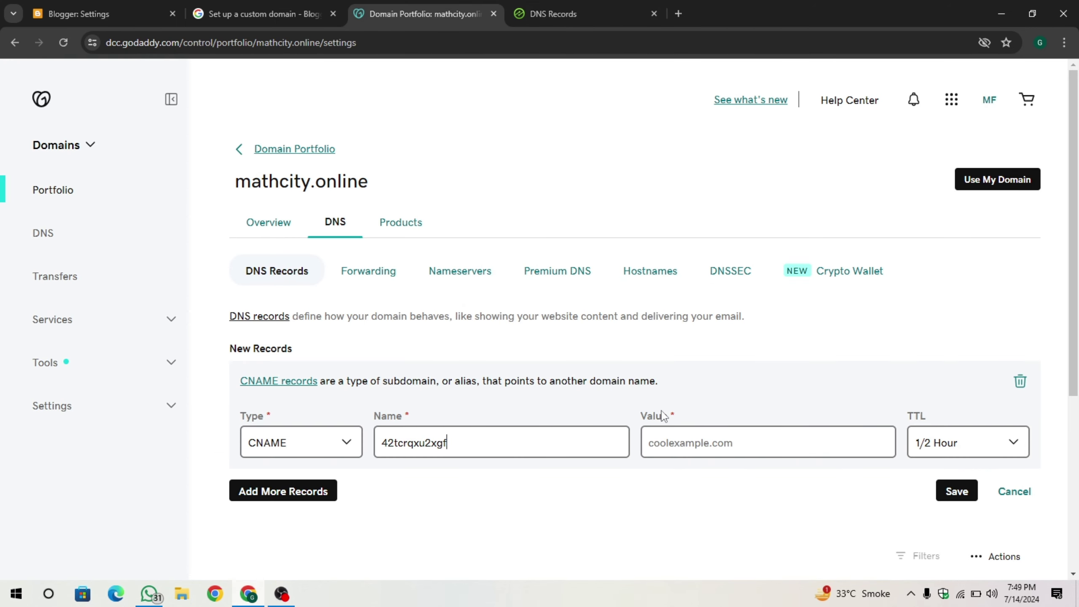
click(679, 448)
key(ctrl+v)
click(956, 493)
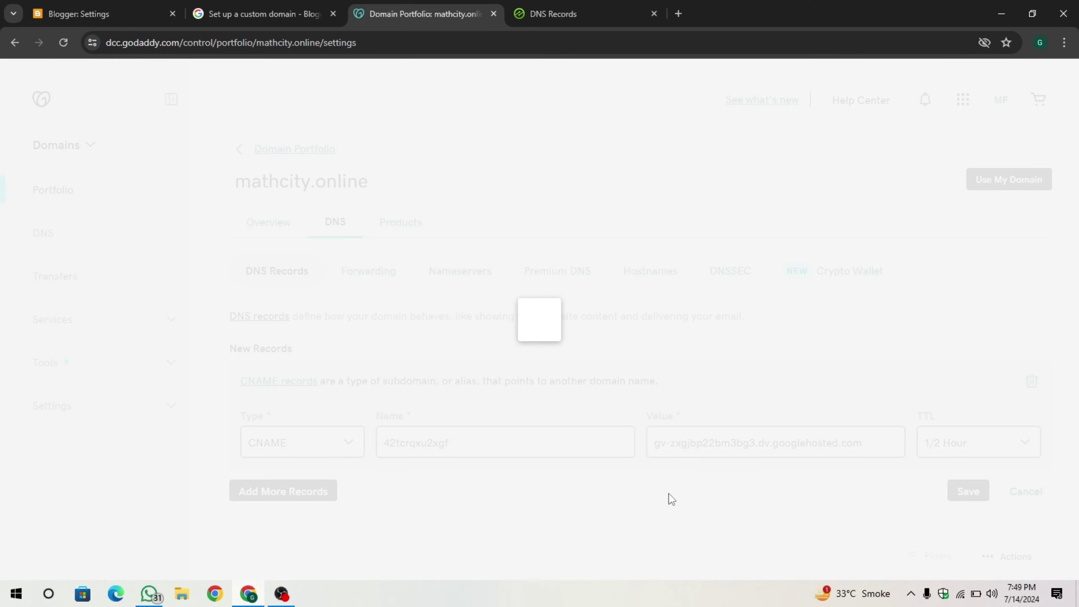
Add an A record named @ in GoDaddy with the value 216.239.32.21 copied from Ezoic, and save it.
scroll(384, 341, up, 3)
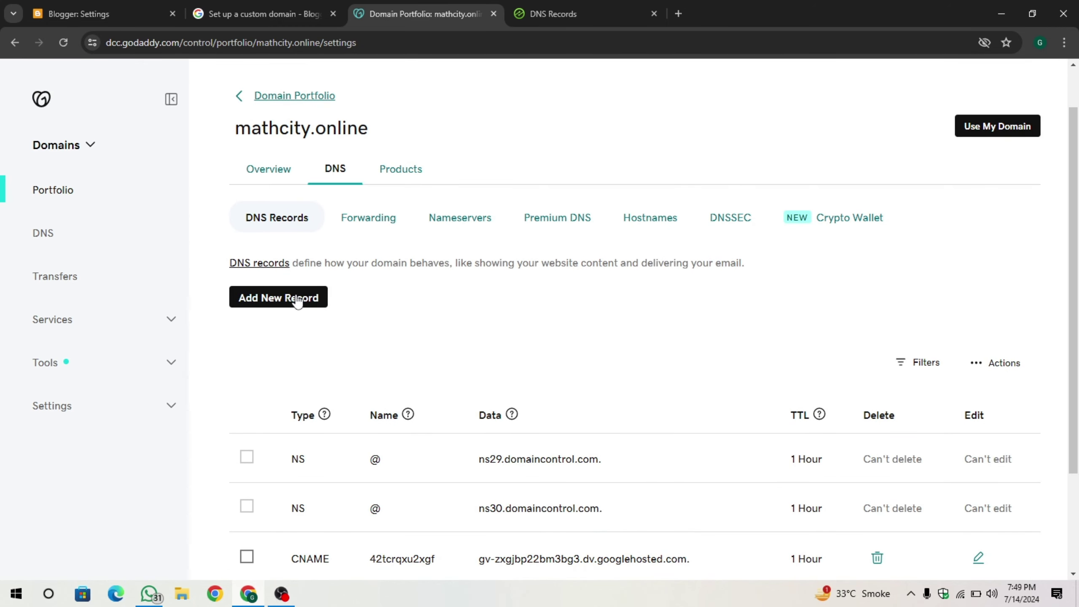
click(321, 294)
click(289, 387)
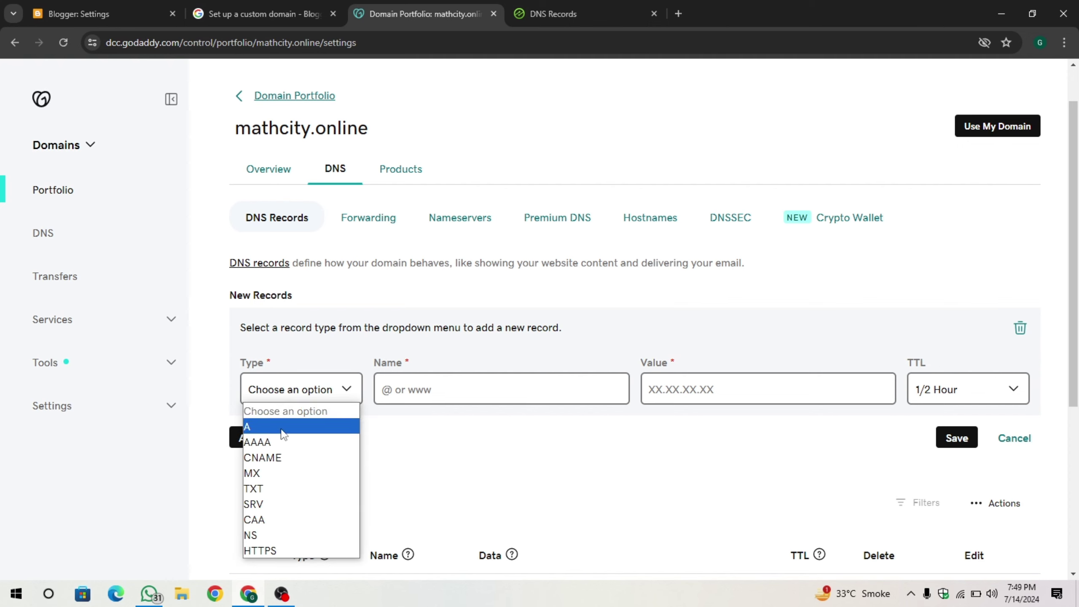
click(315, 422)
click(454, 395)
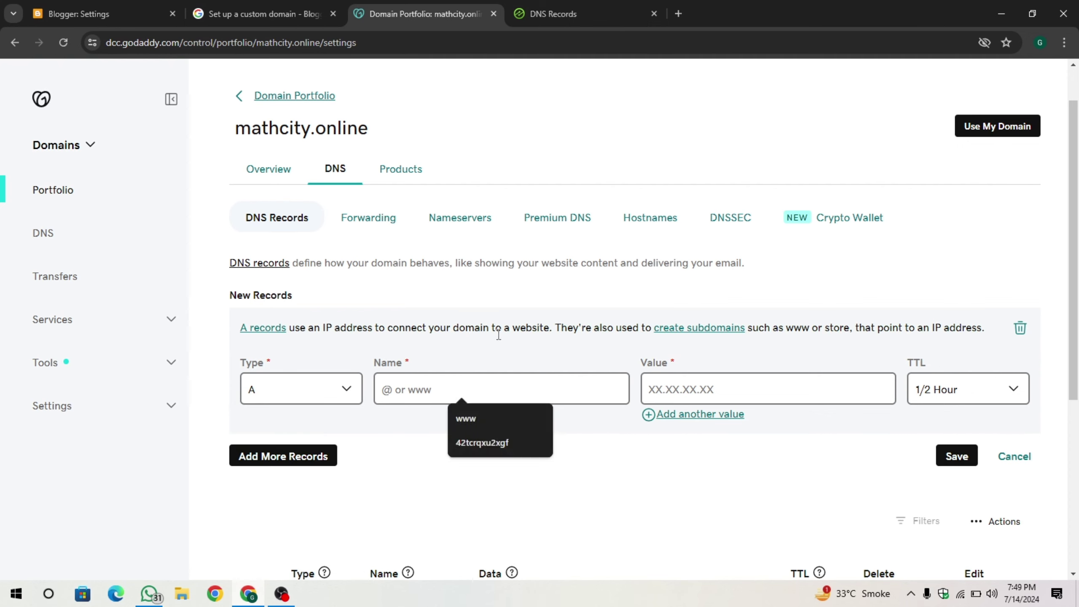
text(@)
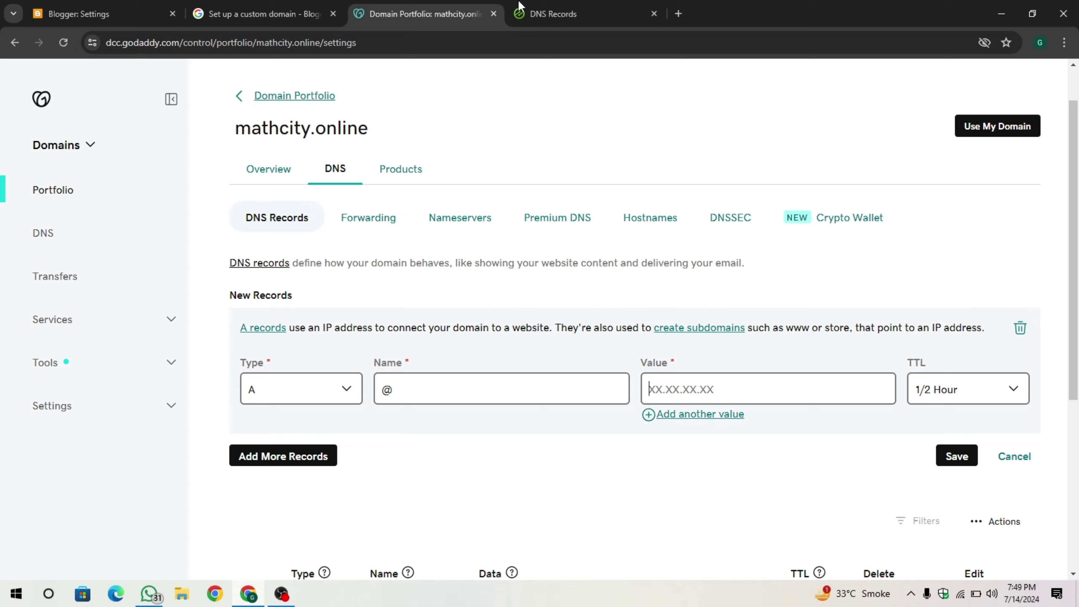
click(520, 7)
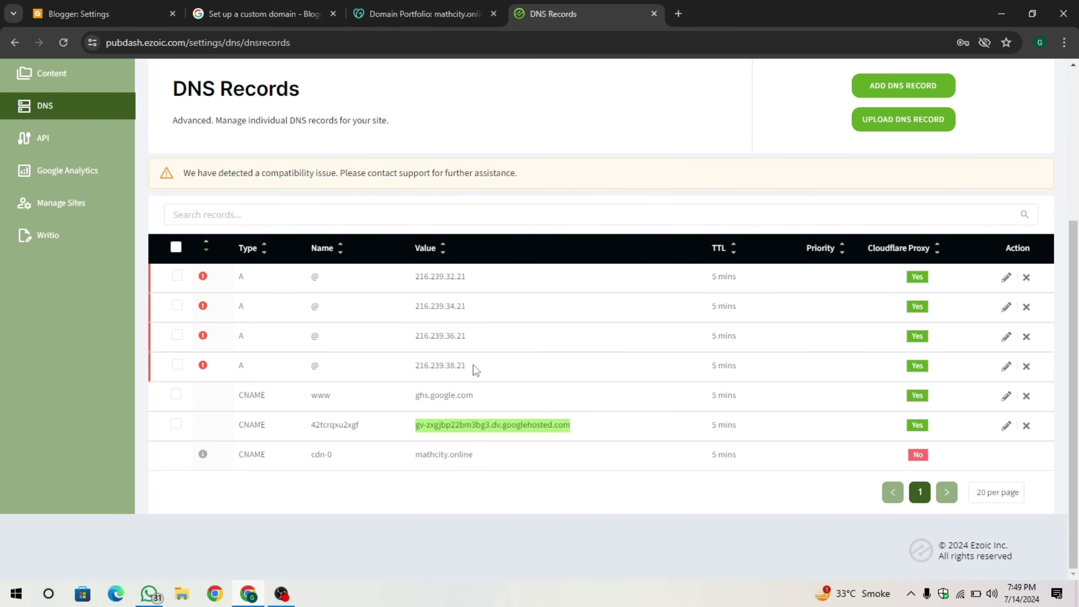
drag(479, 289, 426, 279)
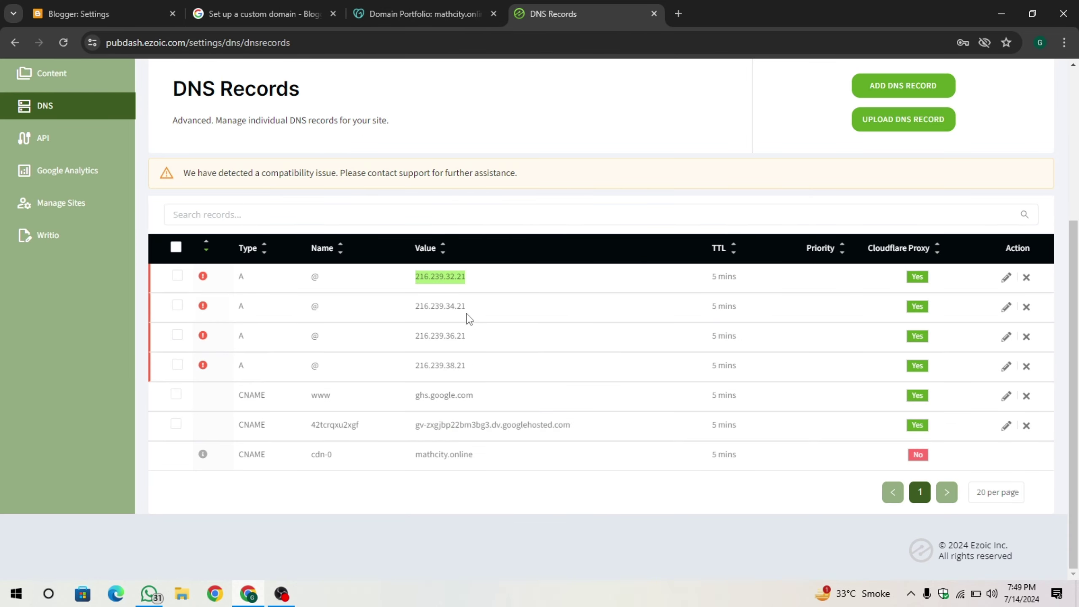
click(395, 6)
click(756, 390)
text(216.239.32.21)
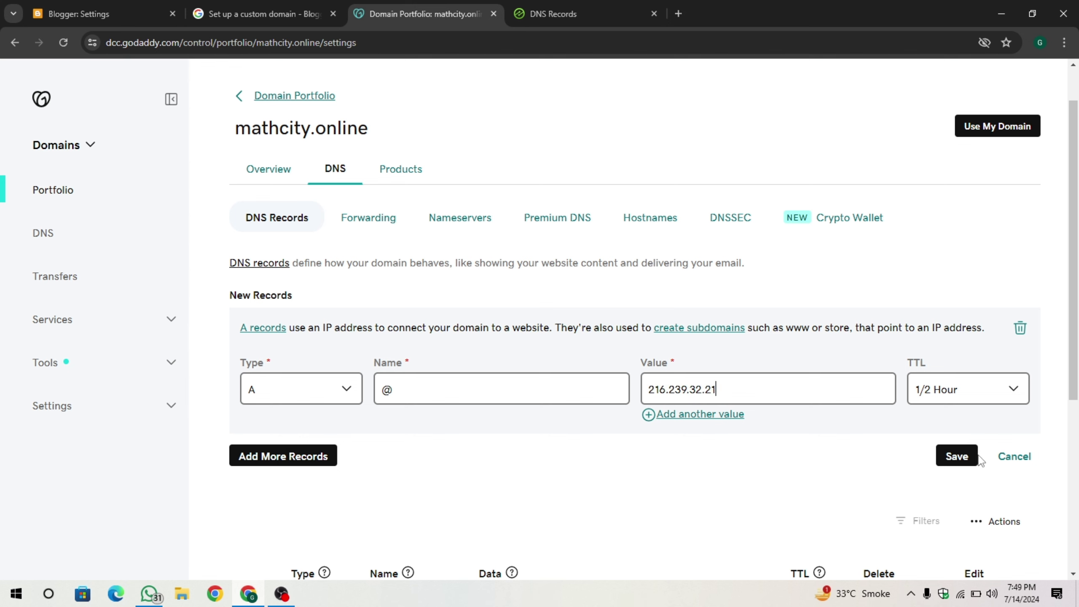
click(957, 455)
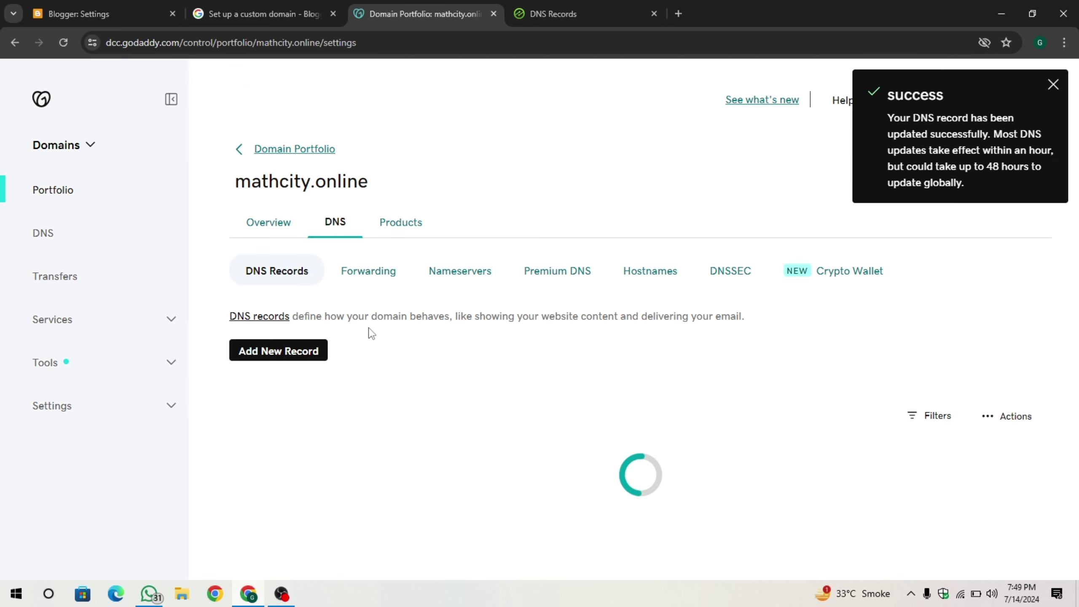
Add a second A record named @ with the value 216.239.34.21 copied from Ezoic, and save it.
click(301, 354)
click(344, 444)
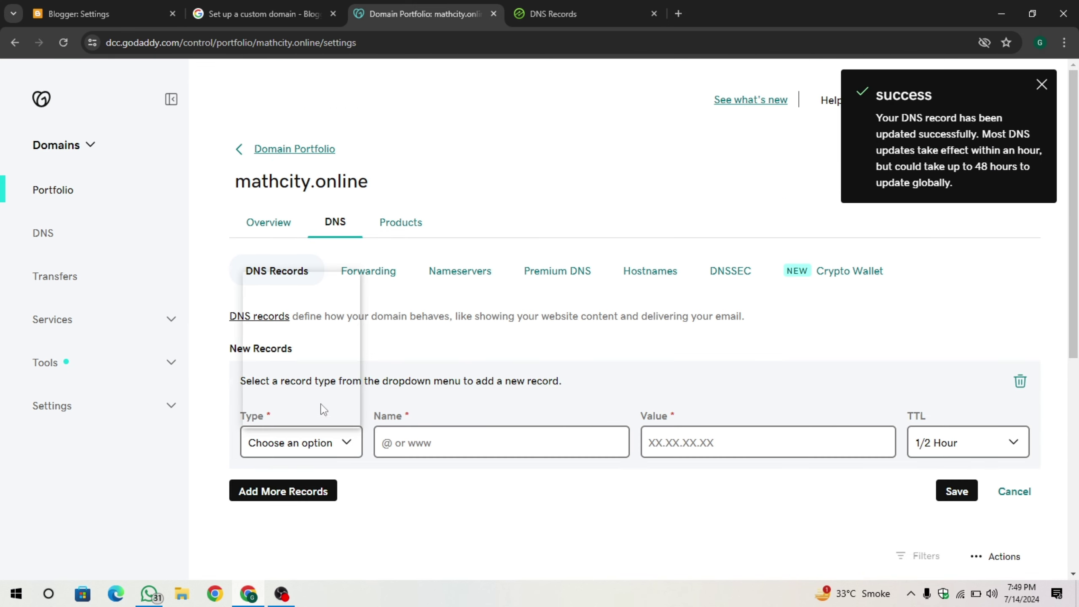
click(311, 298)
click(444, 443)
text(@)
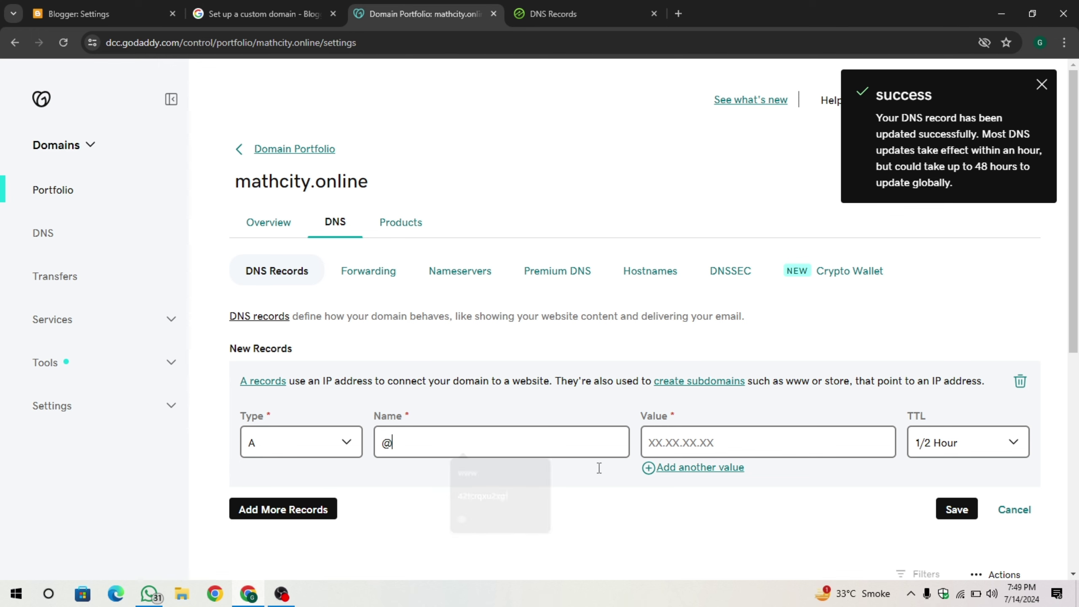
click(747, 448)
click(561, 7)
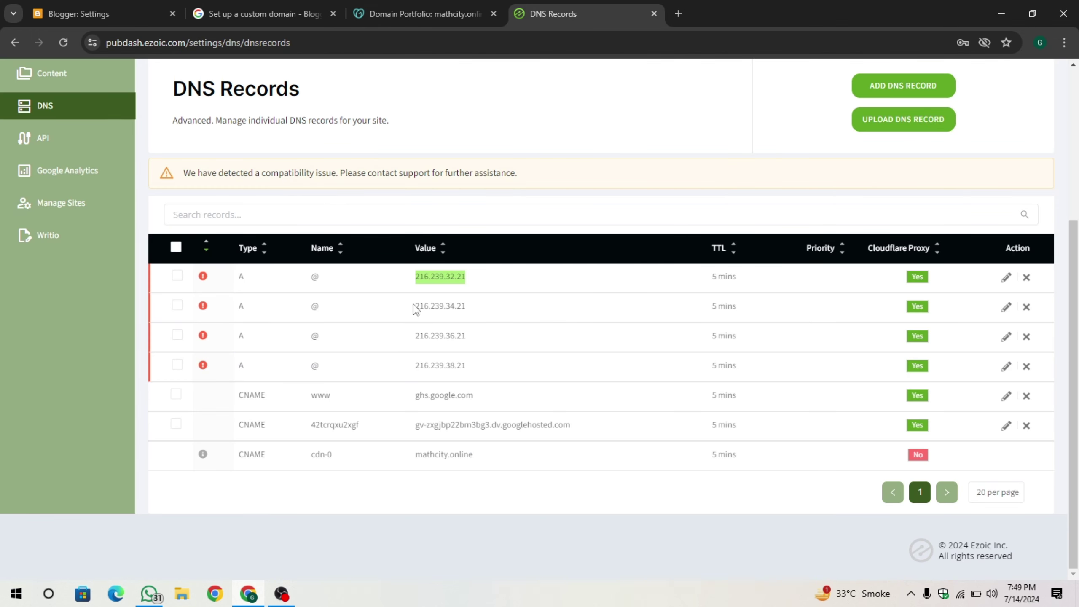
drag(415, 309, 504, 296)
key(ctrl+c)
key(ctrl+shift+Tab)
key(ctrl+v)
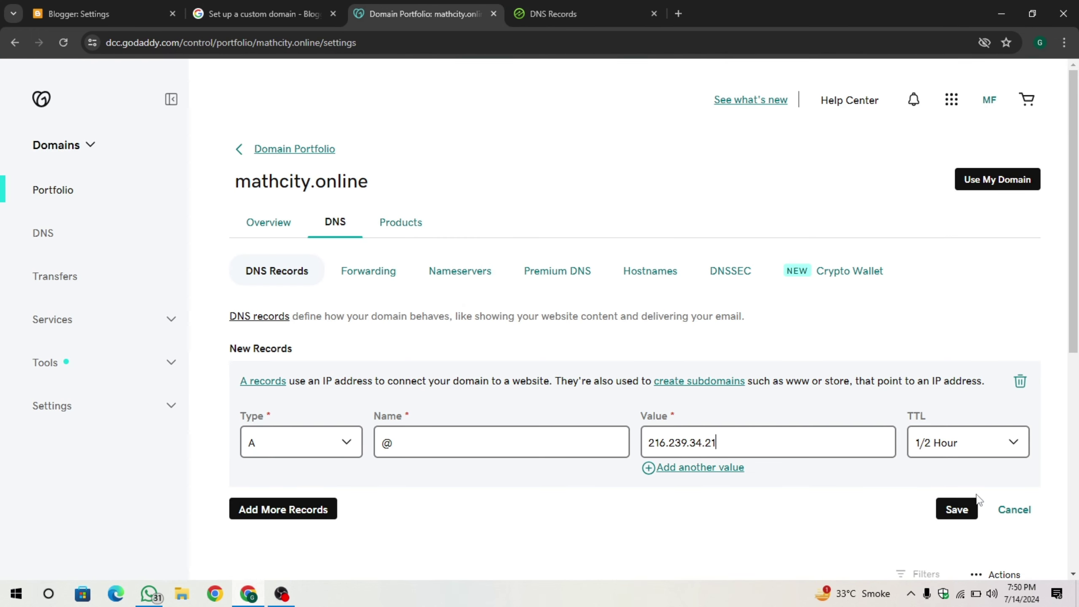
click(957, 509)
Add a third A record named @ with the value 216.239.36.21 copied from Ezoic, and save it.
click(303, 352)
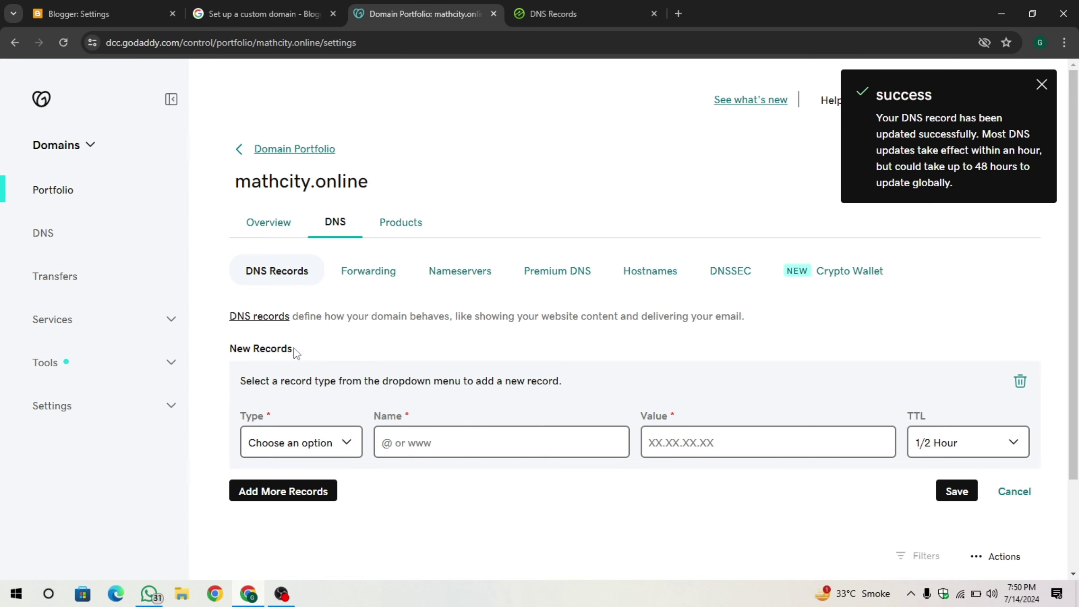
click(291, 443)
click(303, 311)
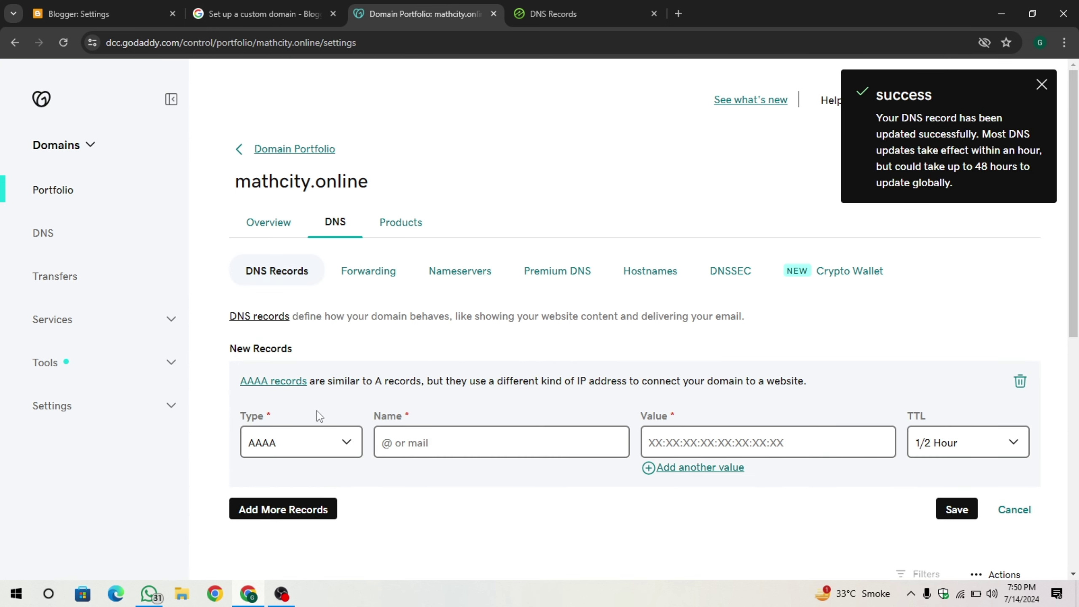
click(306, 442)
click(298, 296)
click(476, 442)
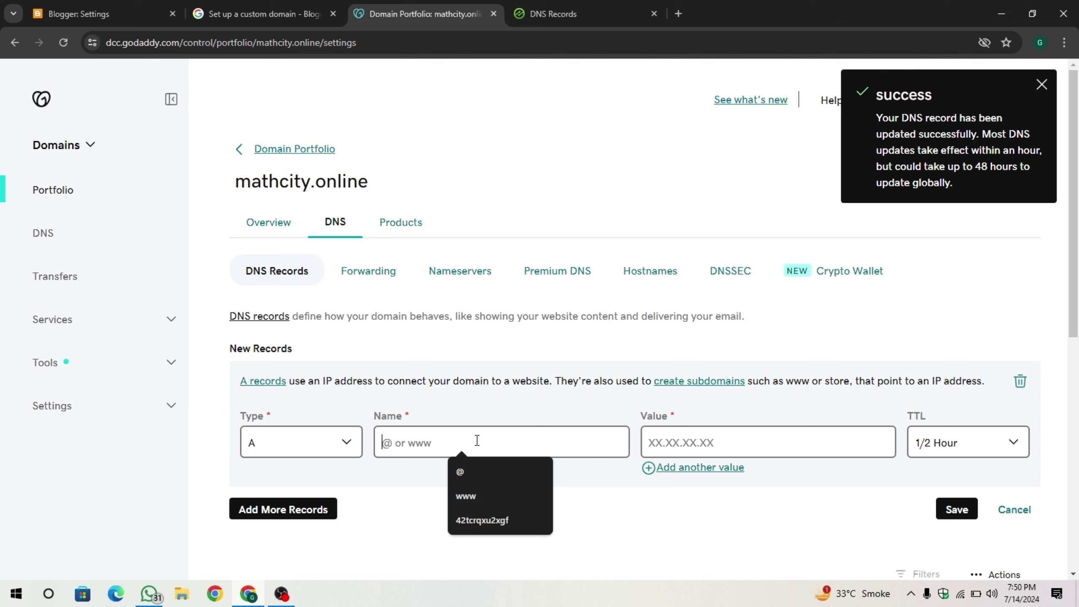
text(@)
click(552, 13)
drag(413, 337, 494, 337)
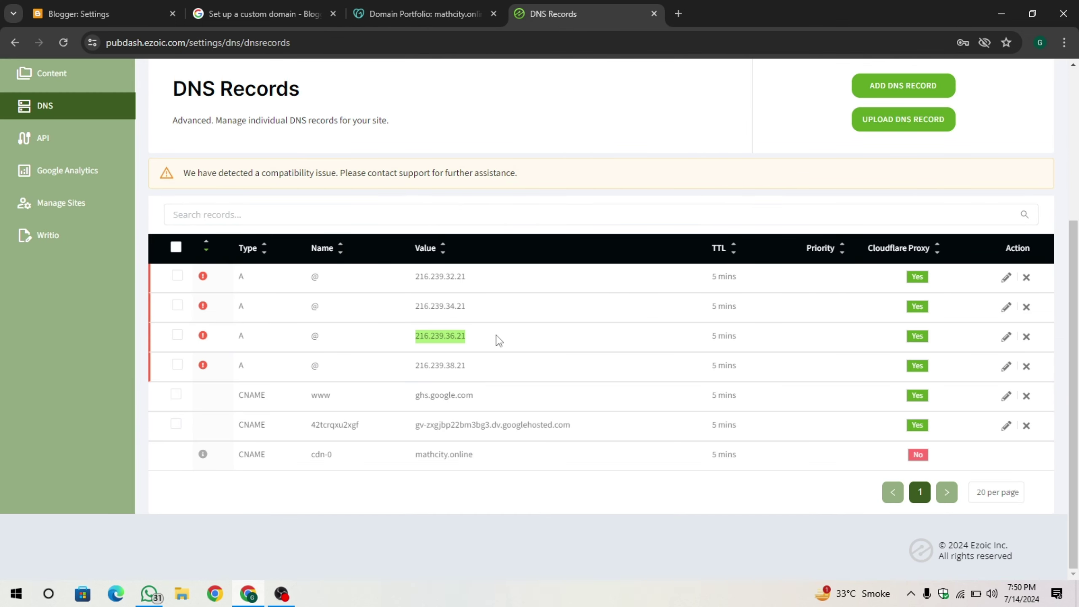
click(393, 6)
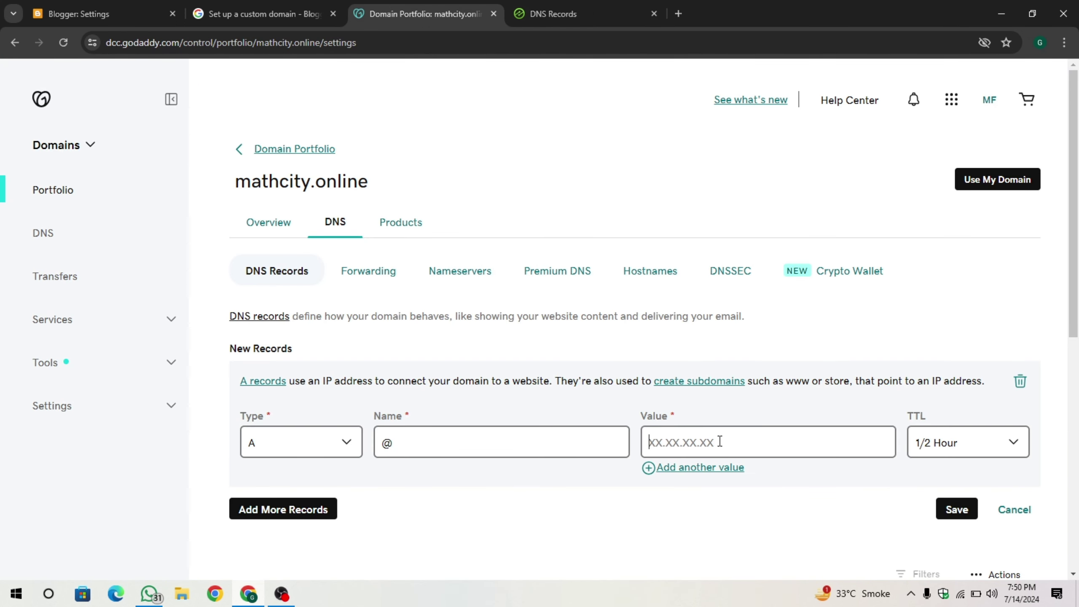
key(ctrl+v)
click(948, 510)
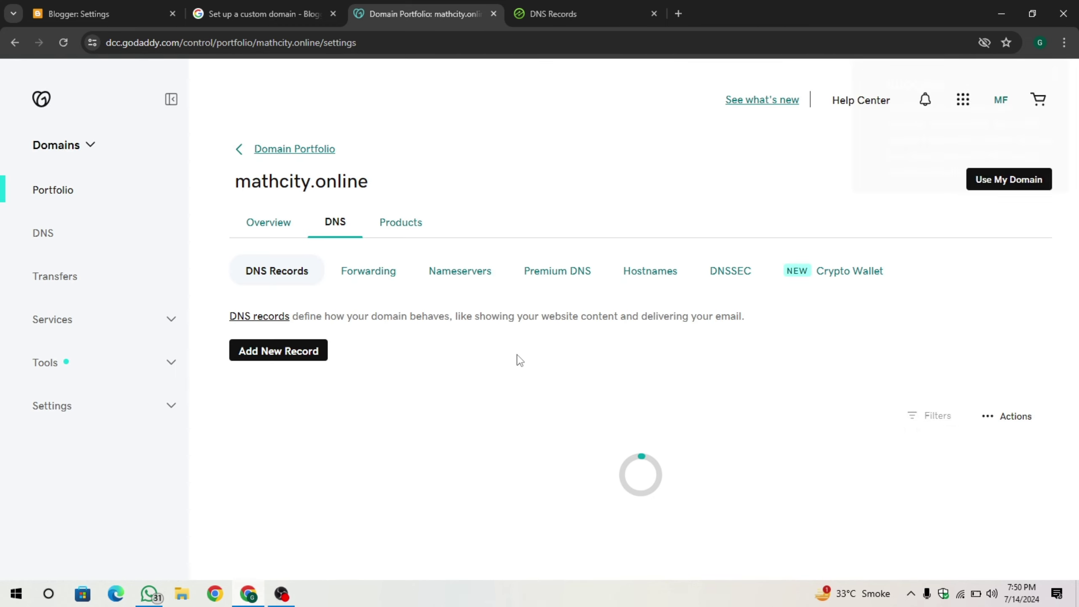
Add a fourth A record named @ in GoDaddy with the value 216.239.38.21 copied from Ezoic, remove the leading spaces, and save it.
click(552, 14)
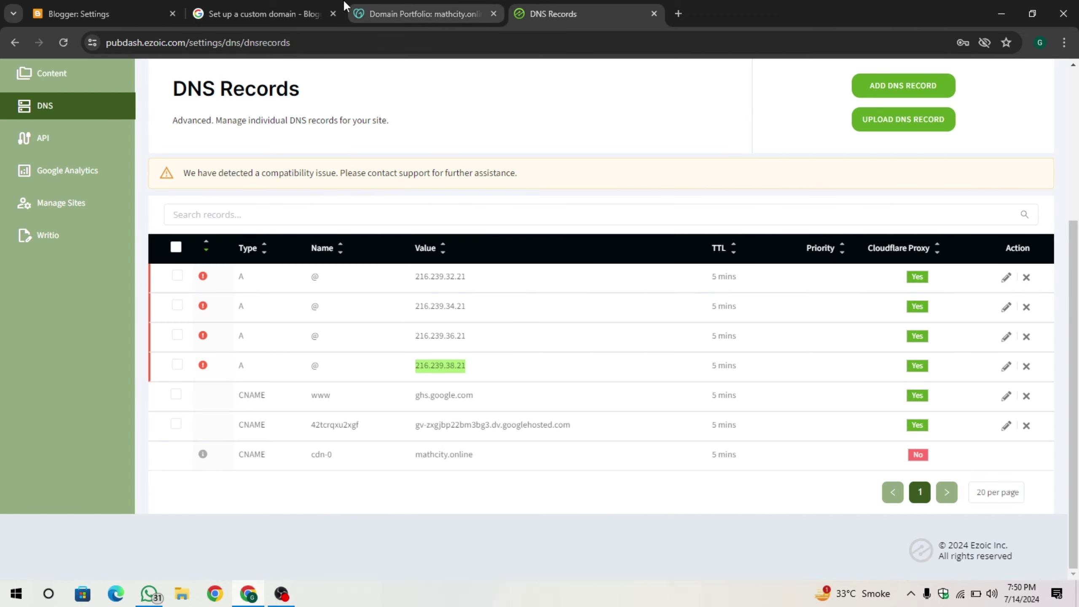
click(421, 13)
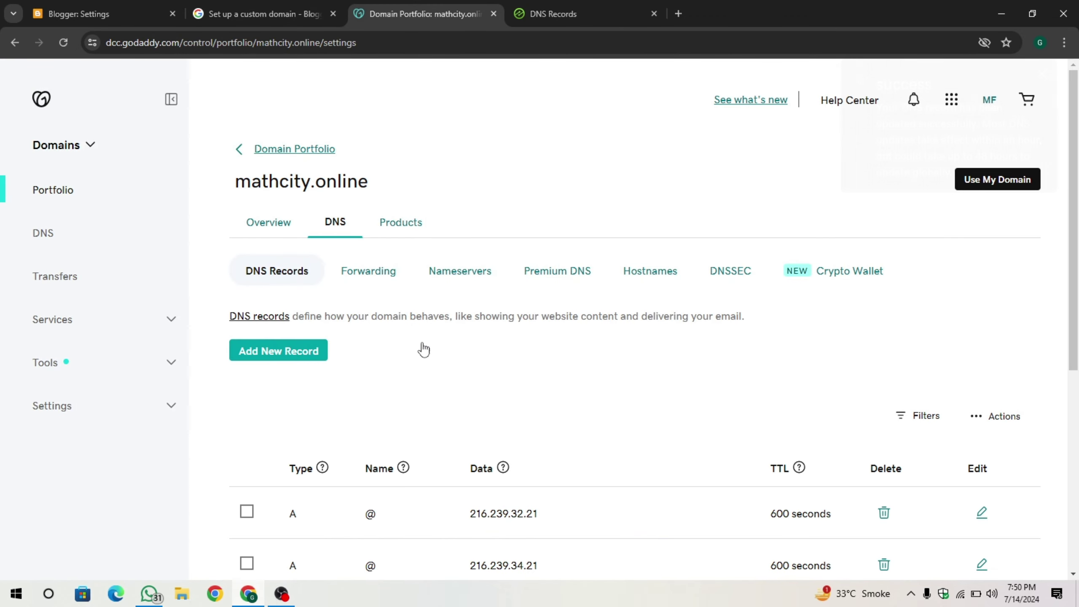
click(322, 352)
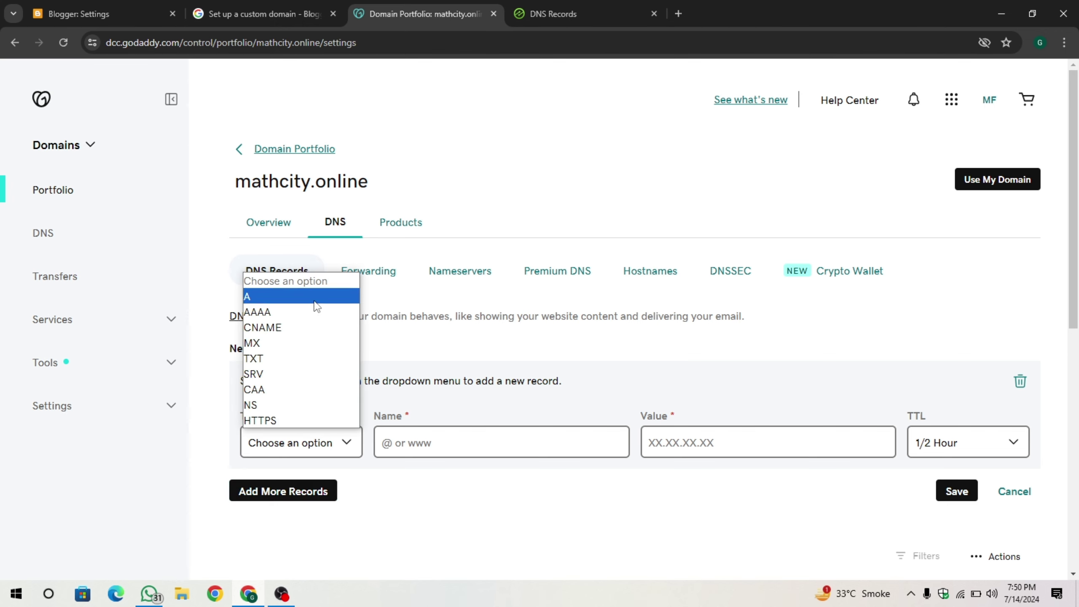
click(315, 294)
click(436, 443)
text(@)
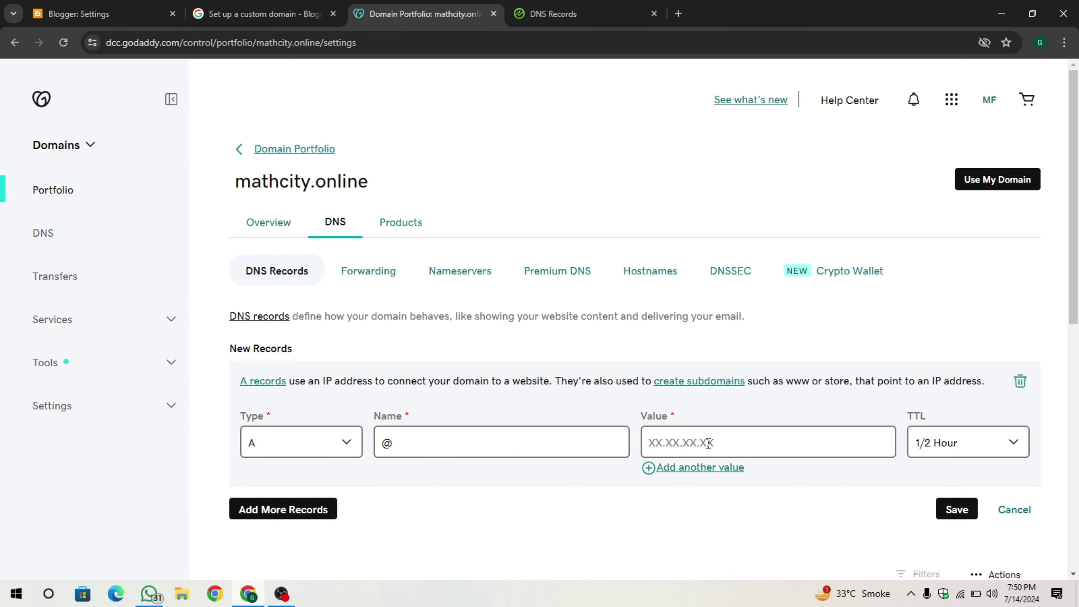
click(705, 443)
key(ctrl+v)
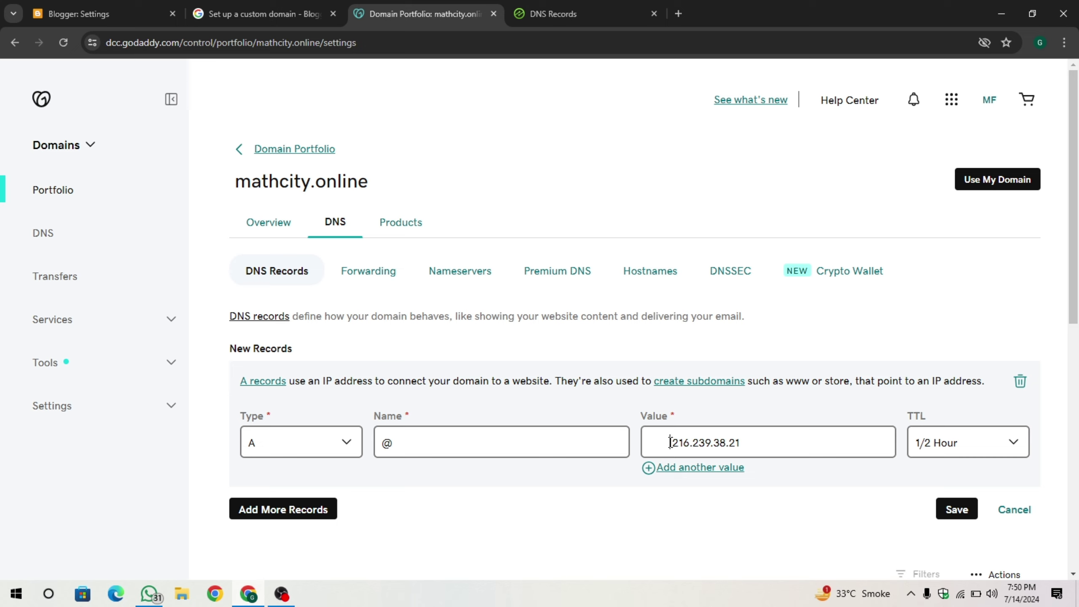
drag(671, 443, 638, 448)
key(BackSpace)
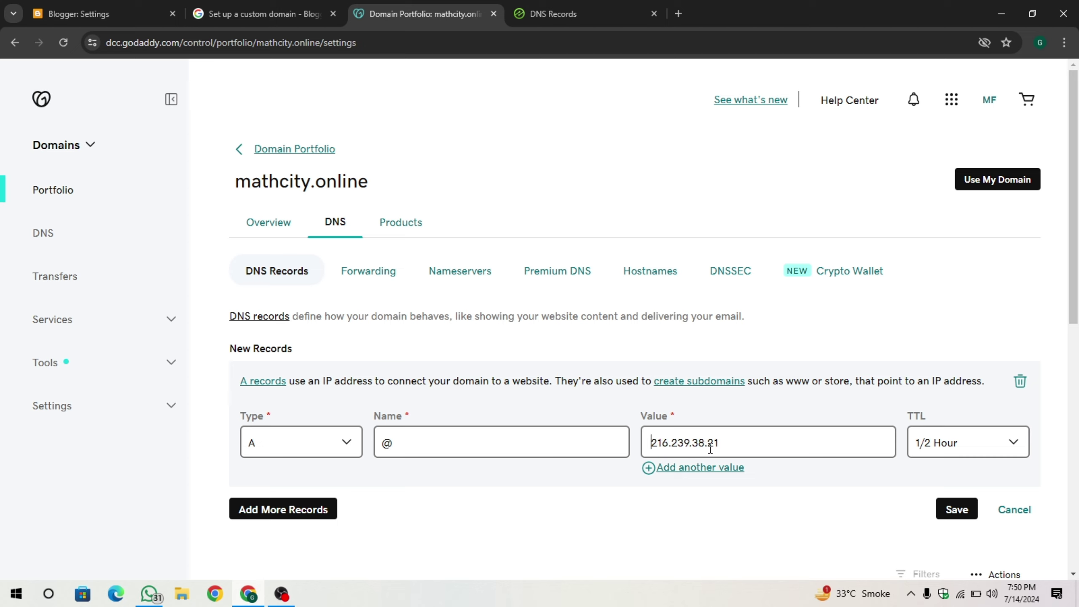
key(BackSpace)
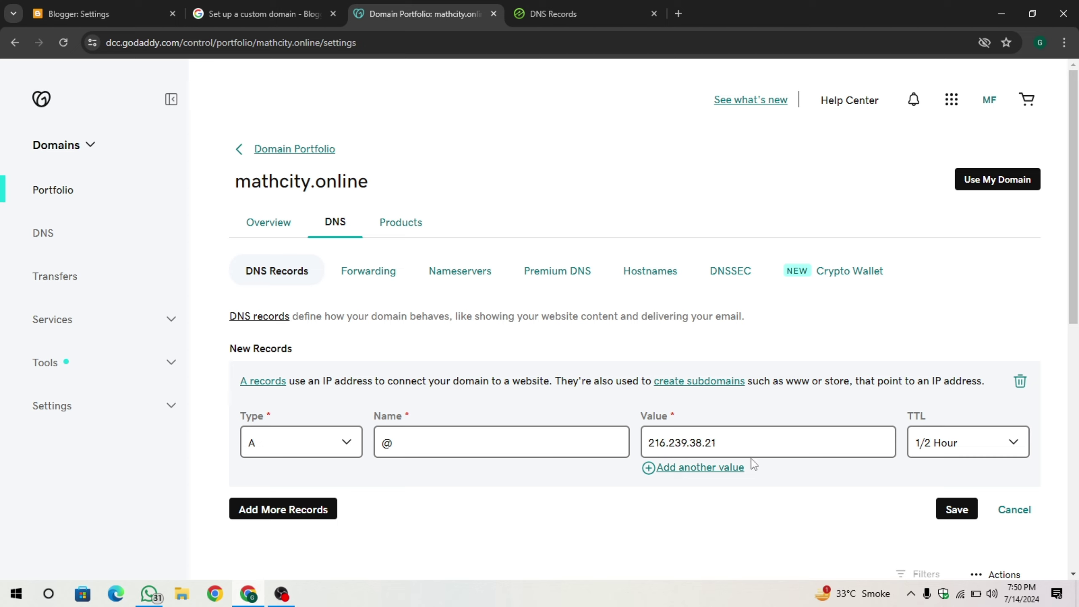
click(966, 512)
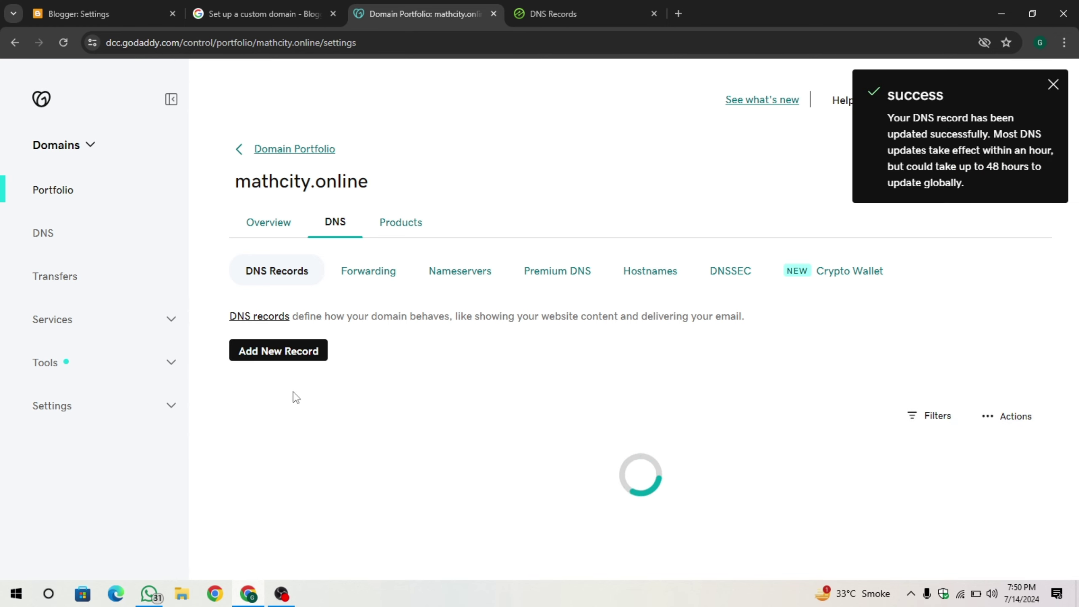
scroll(573, 388, down, 5)
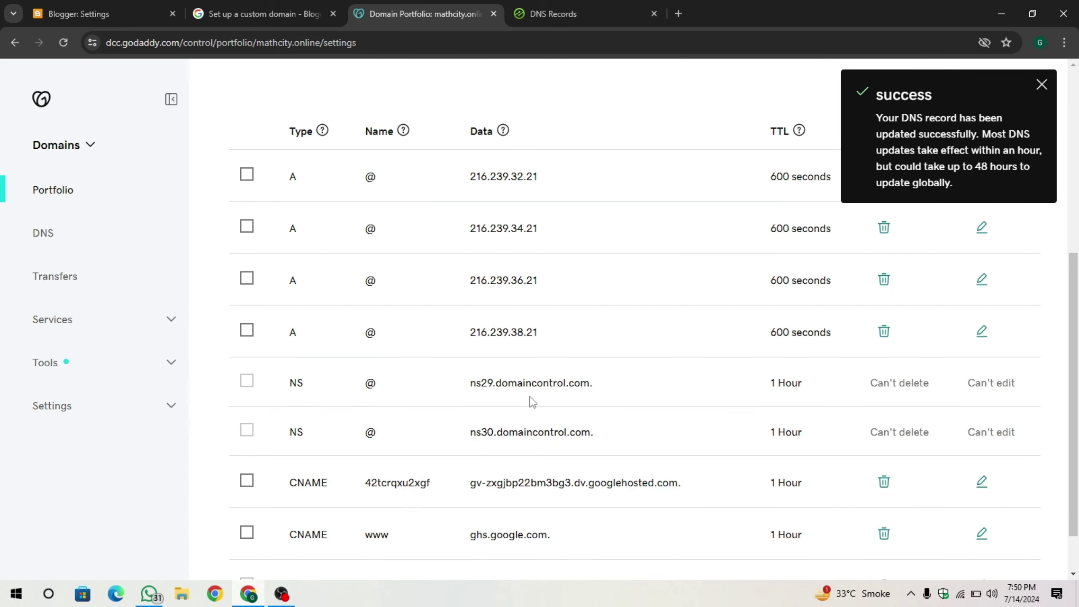
scroll(531, 399, up, 6)
click(102, 14)
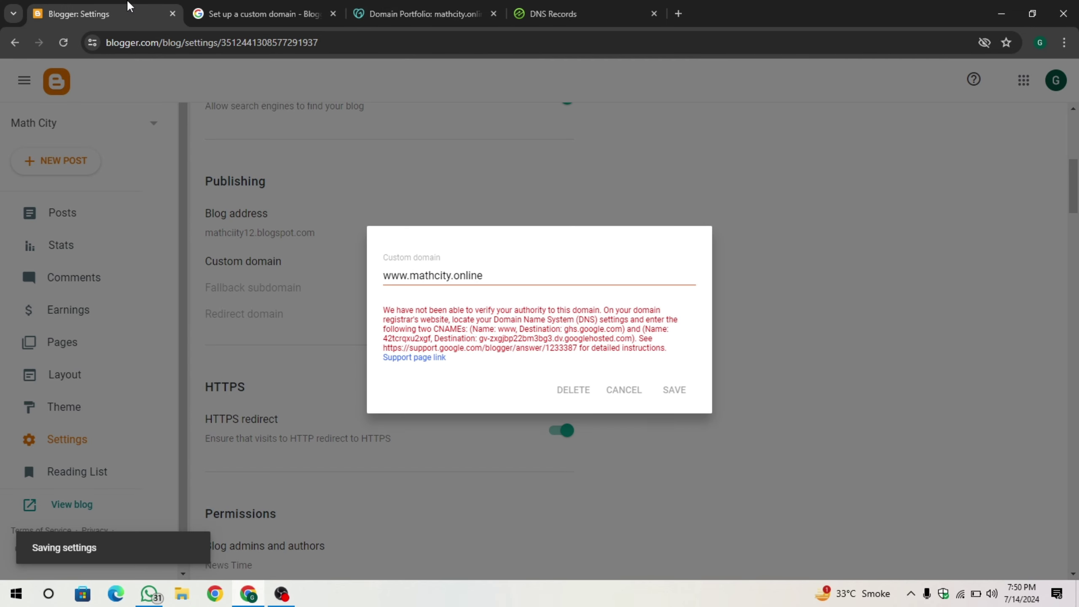
click(674, 390)
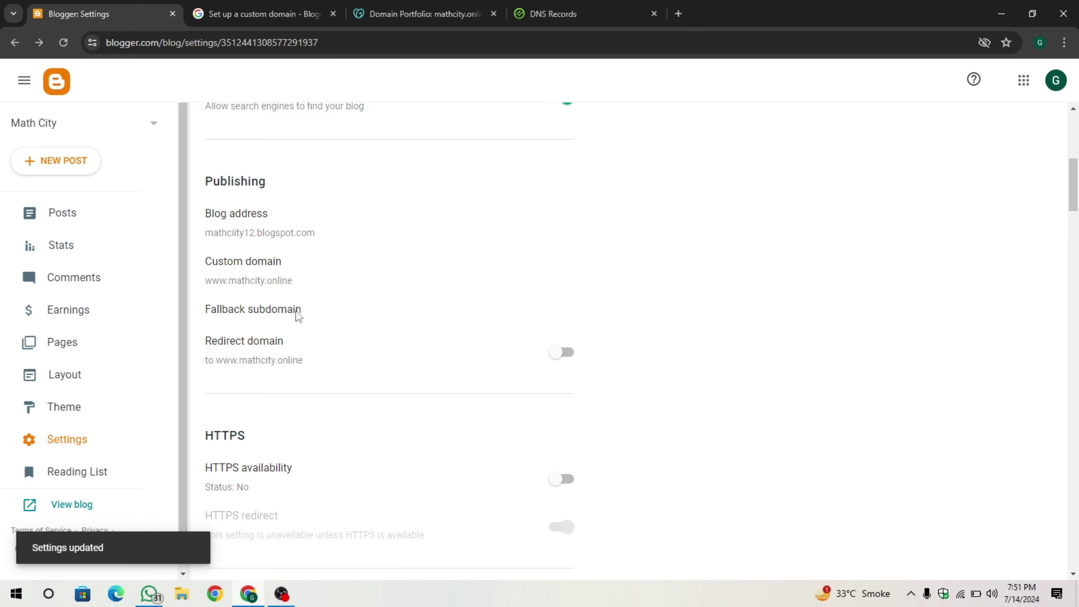
click(558, 352)
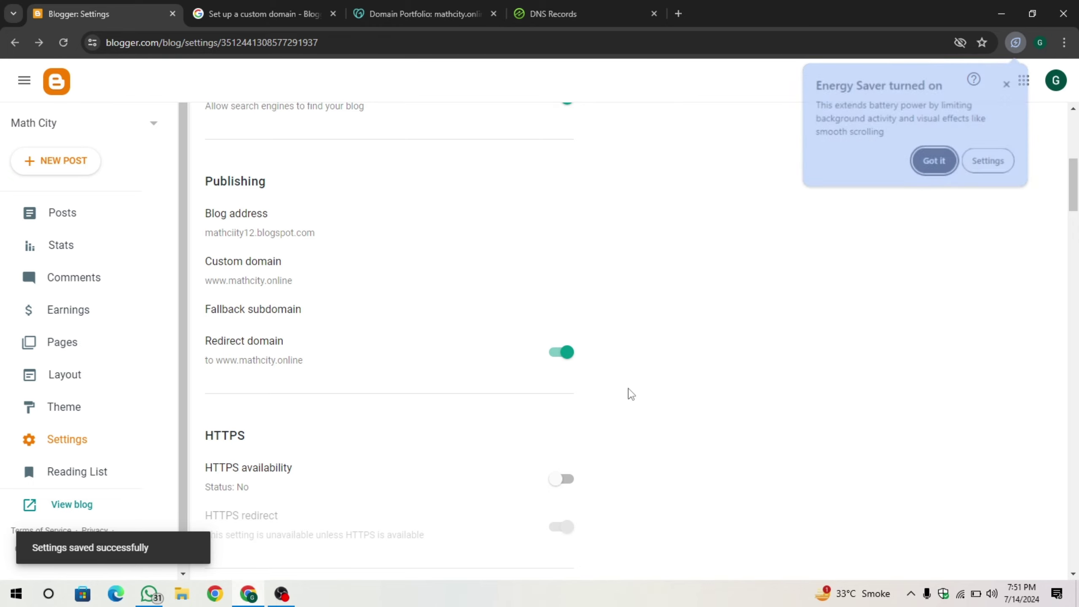
scroll(582, 434, down, 3)
click(565, 345)
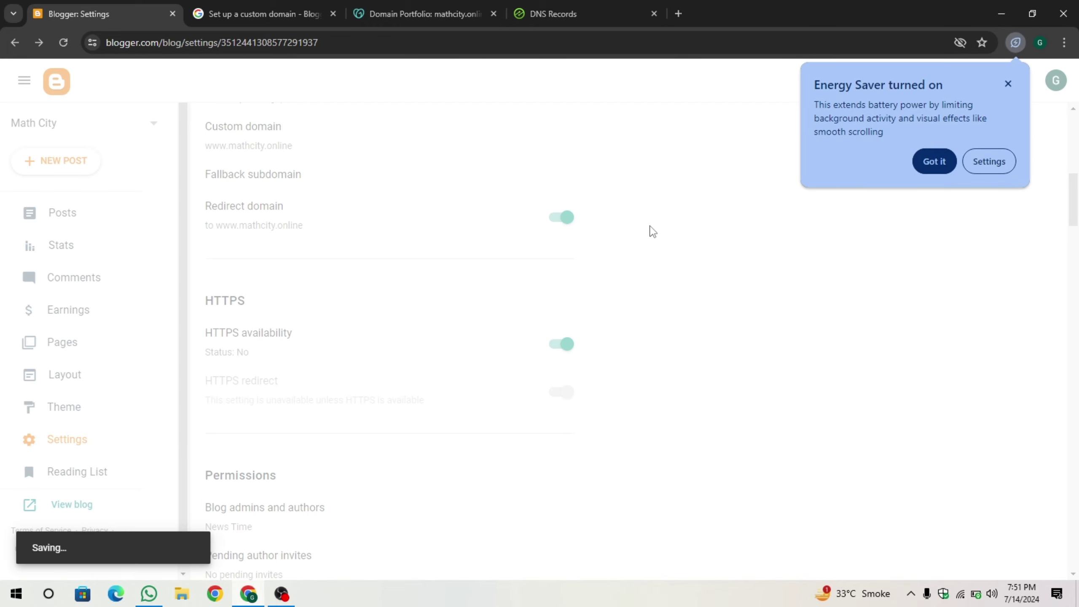
Switch to Ezoic and open the Name Servers integration instructions from the site's connection settings.
click(574, 5)
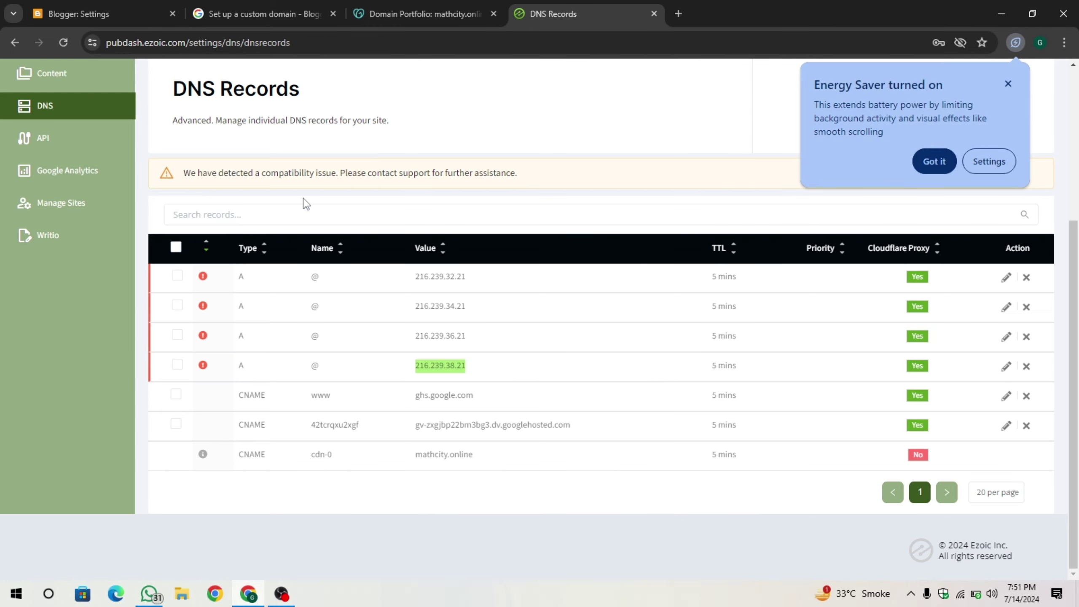
scroll(219, 228, up, 5)
click(74, 203)
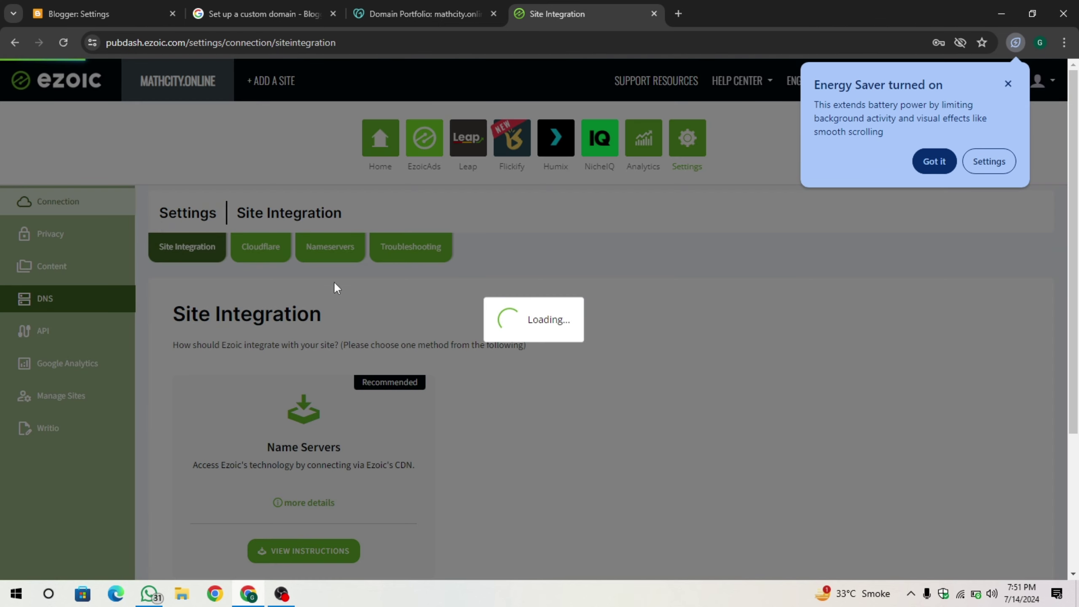
scroll(383, 397, down, 5)
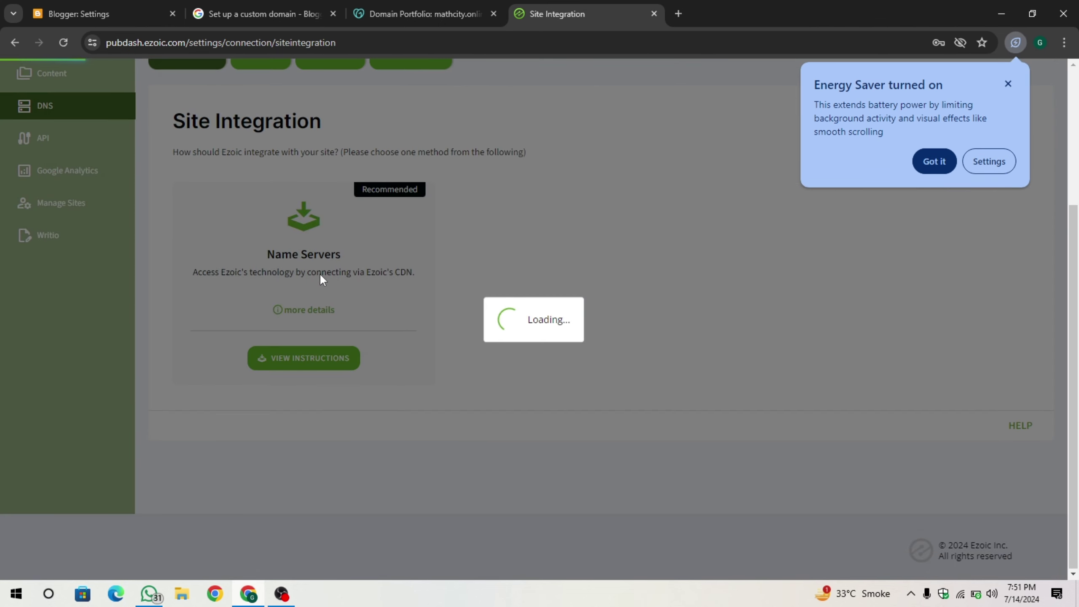
scroll(445, 327, up, 1)
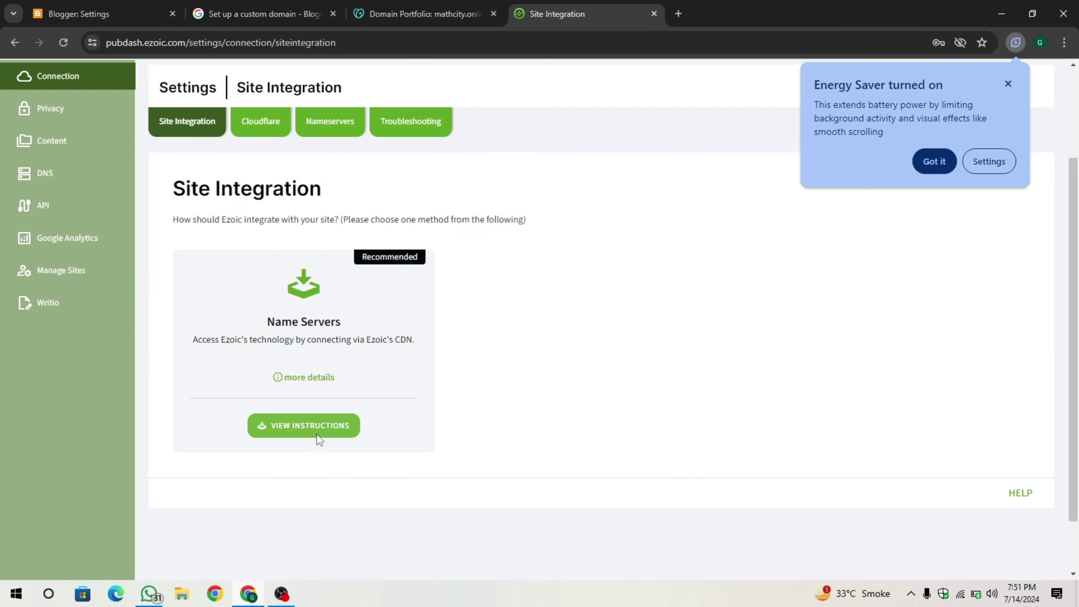
click(335, 429)
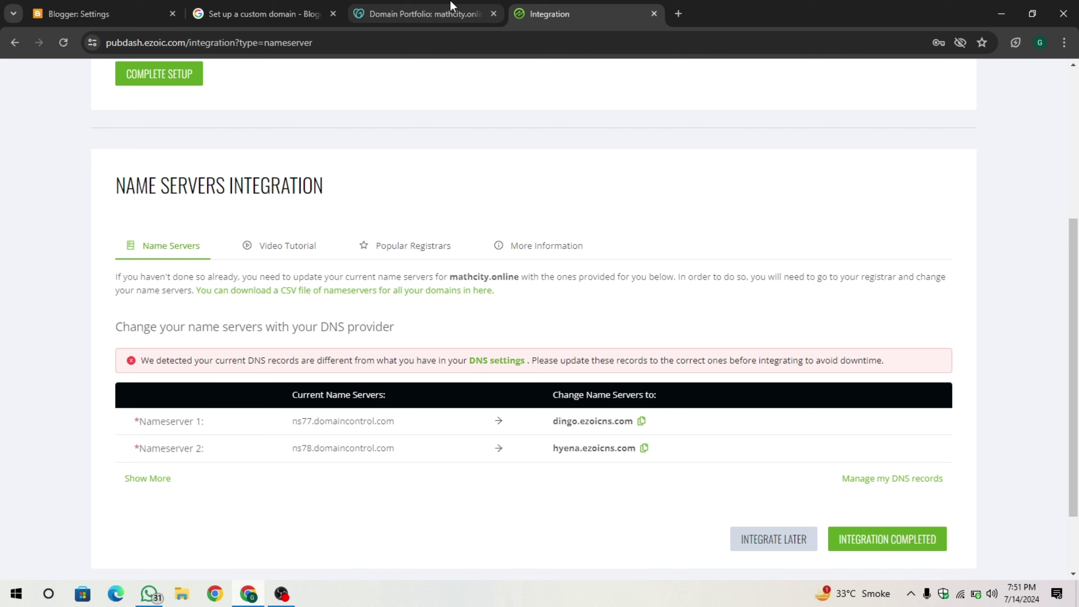
Start changing mathcity.online's nameservers in GoDaddy and choose to use own nameservers.
click(388, 10)
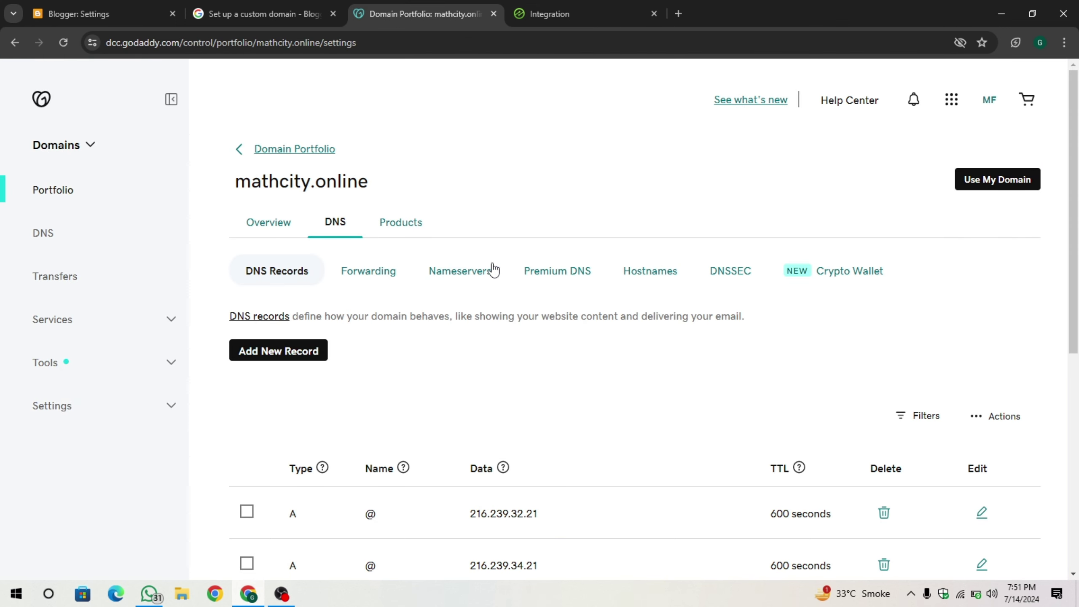
click(466, 279)
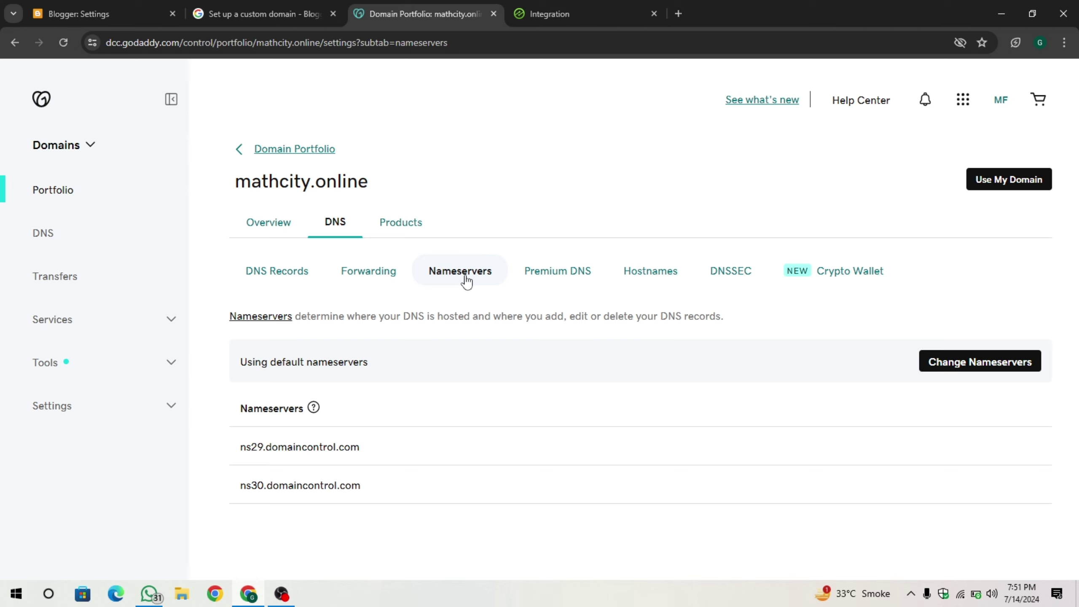
click(1009, 363)
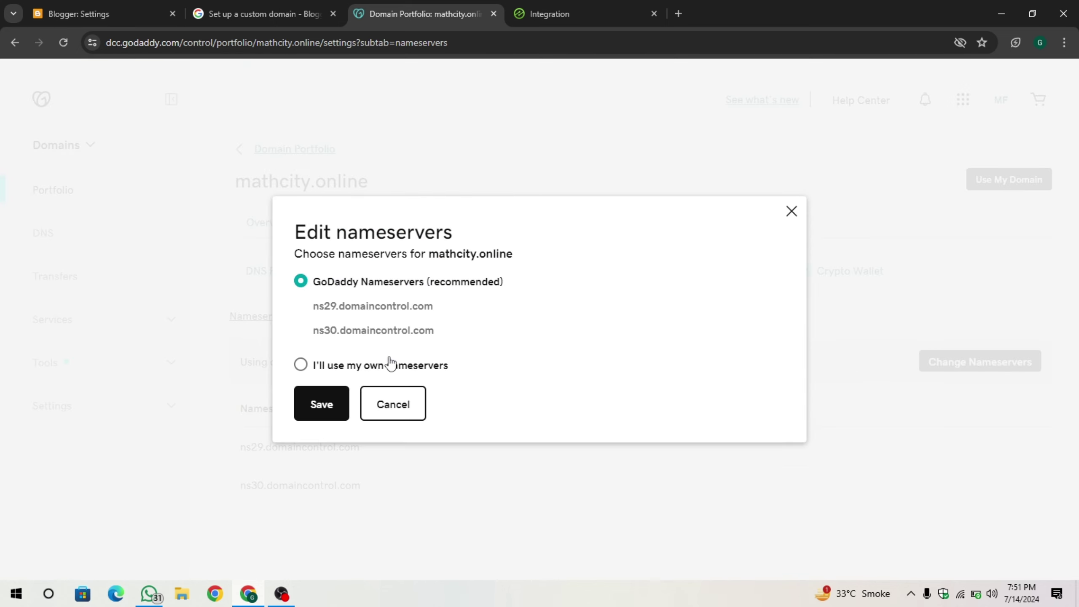
click(415, 366)
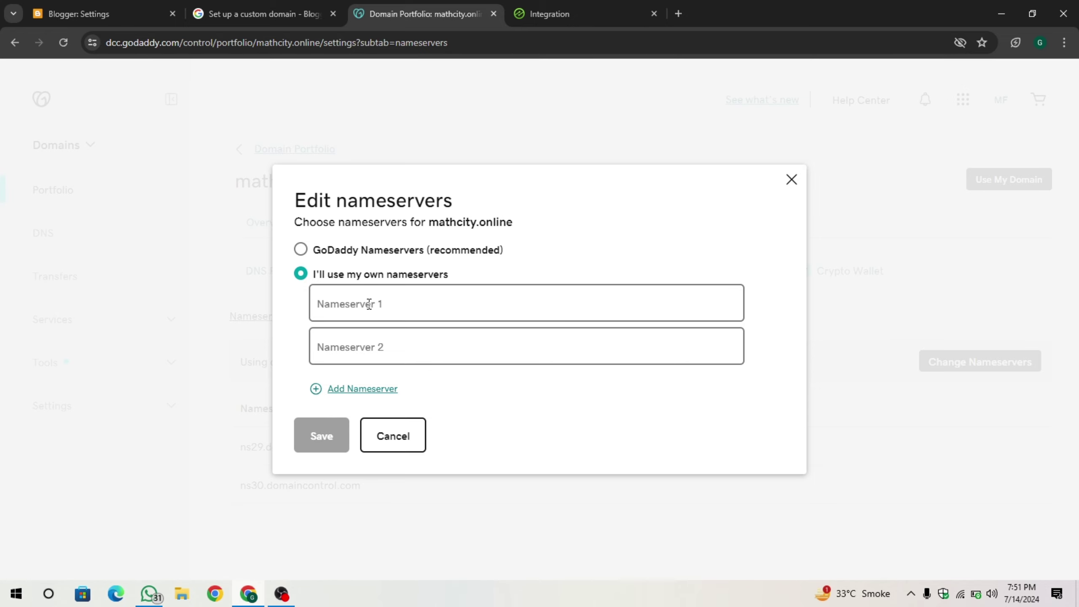
Copy Ezoic's first nameserver, dingo.ezoicns.com, into GoDaddy as Nameserver 1.
click(563, 10)
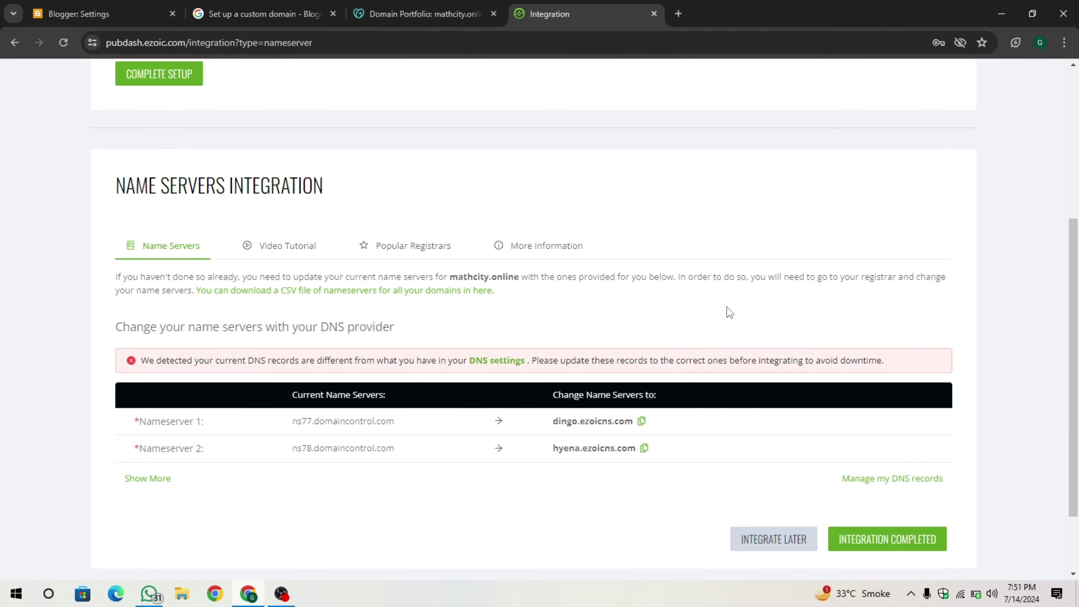
click(641, 421)
click(439, 6)
click(432, 293)
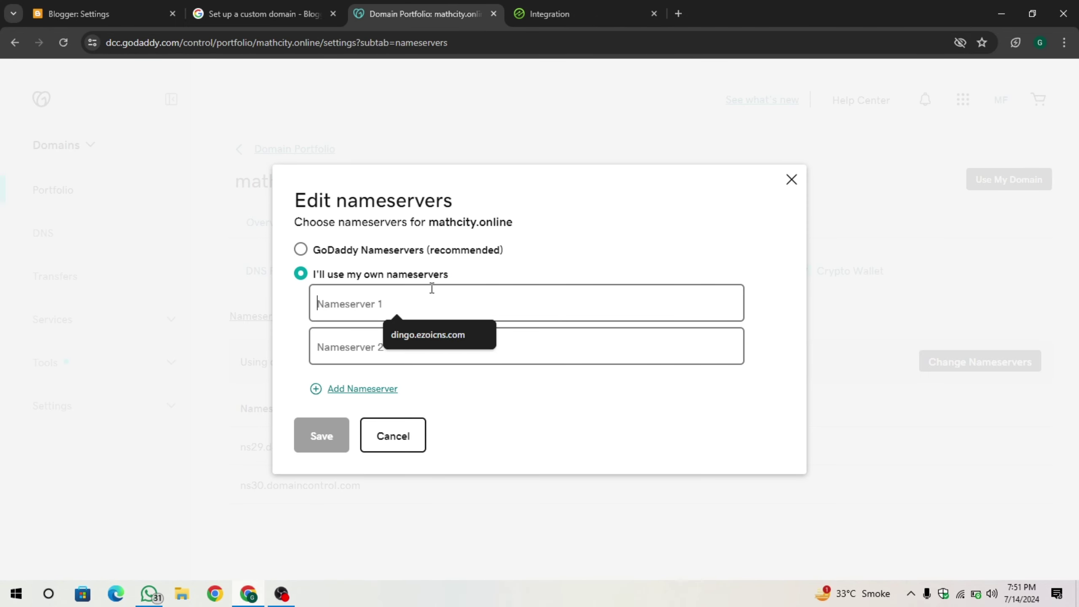
key(ctrl+v)
Copy Ezoic's second nameserver, hyena.ezoicns.com, into GoDaddy as Nameserver 2 and save the nameserver change.
click(549, 10)
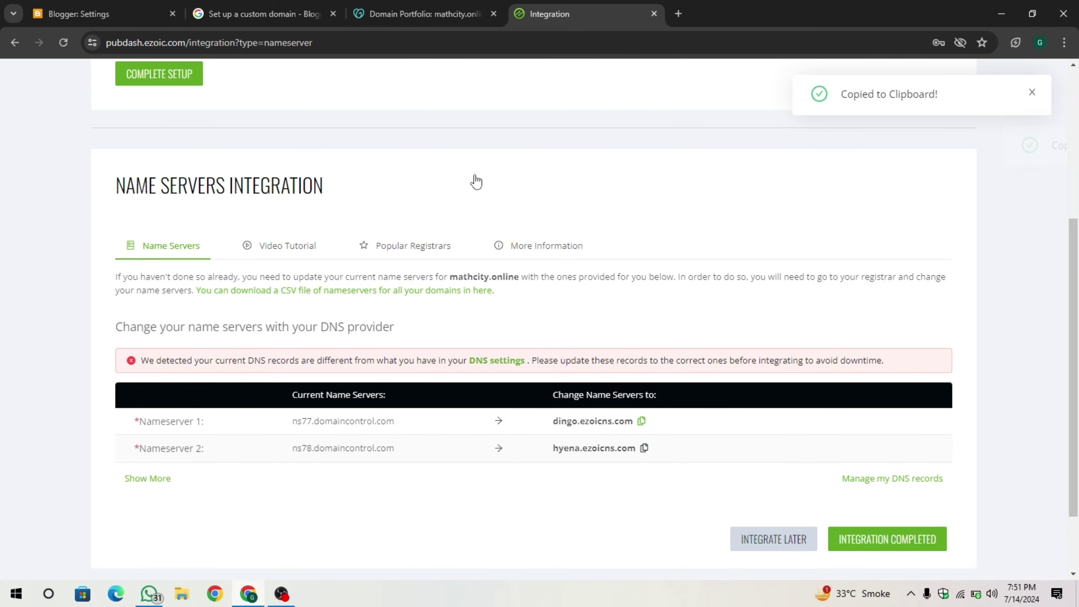
click(423, 13)
click(426, 338)
key(ctrl+v)
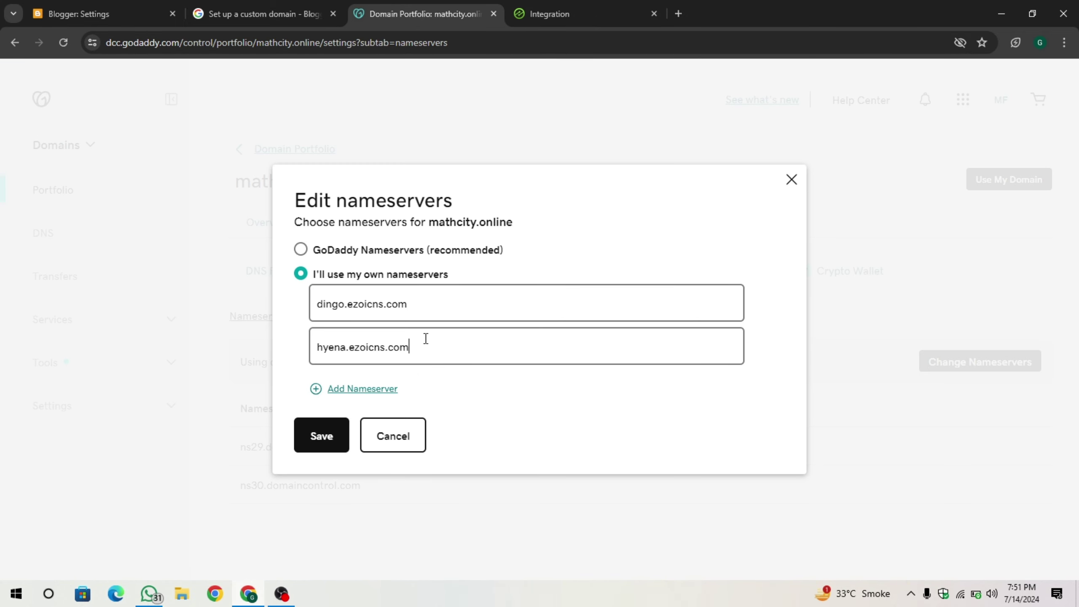
click(336, 440)
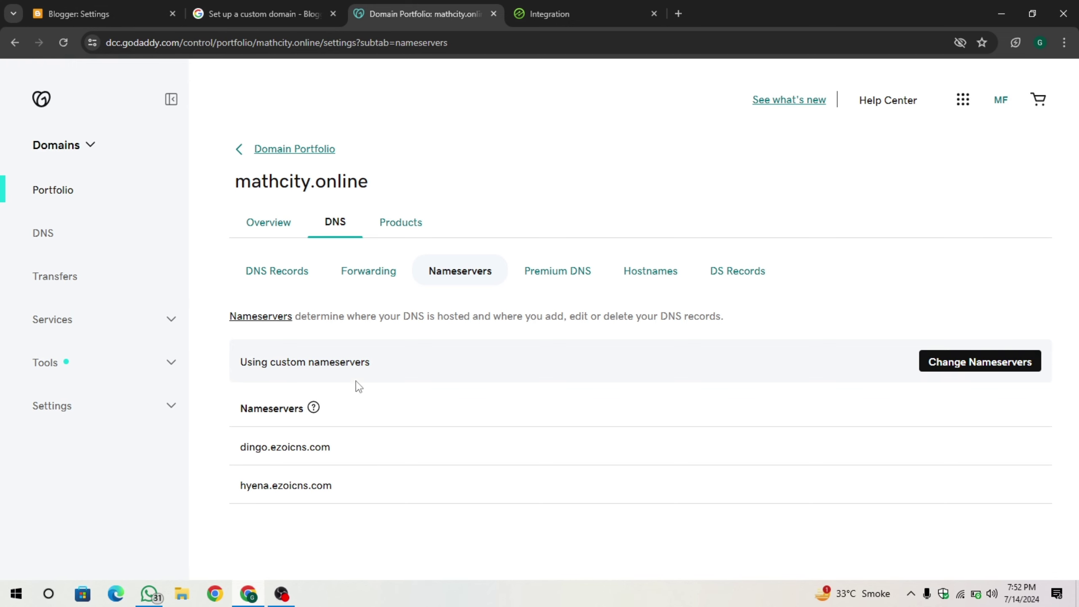
Mark the name server integration as completed in Ezoic, confirm it, and read the integration notice.
click(588, 10)
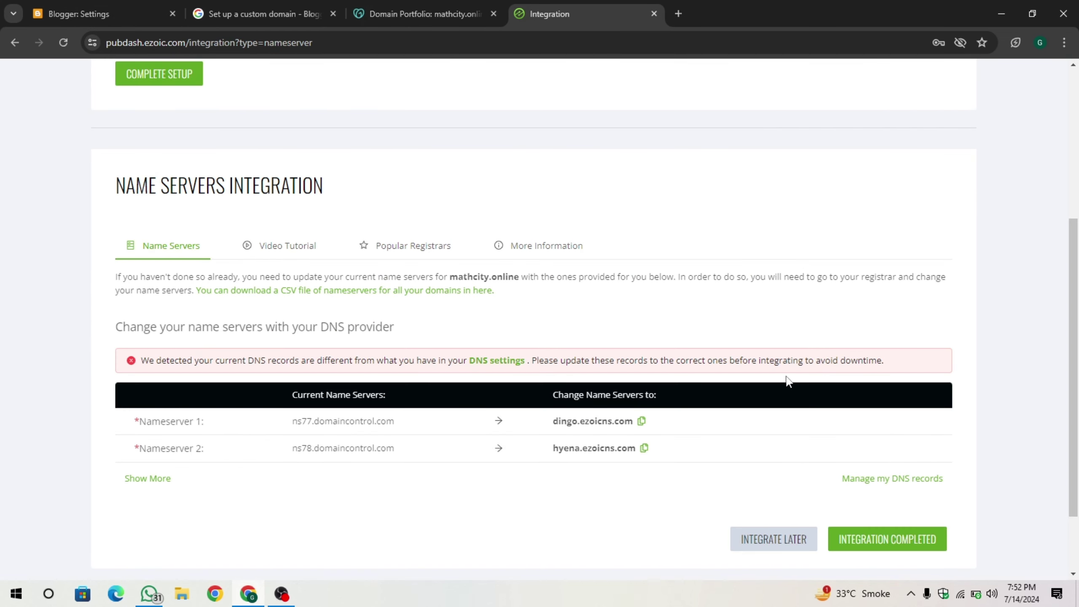
click(902, 542)
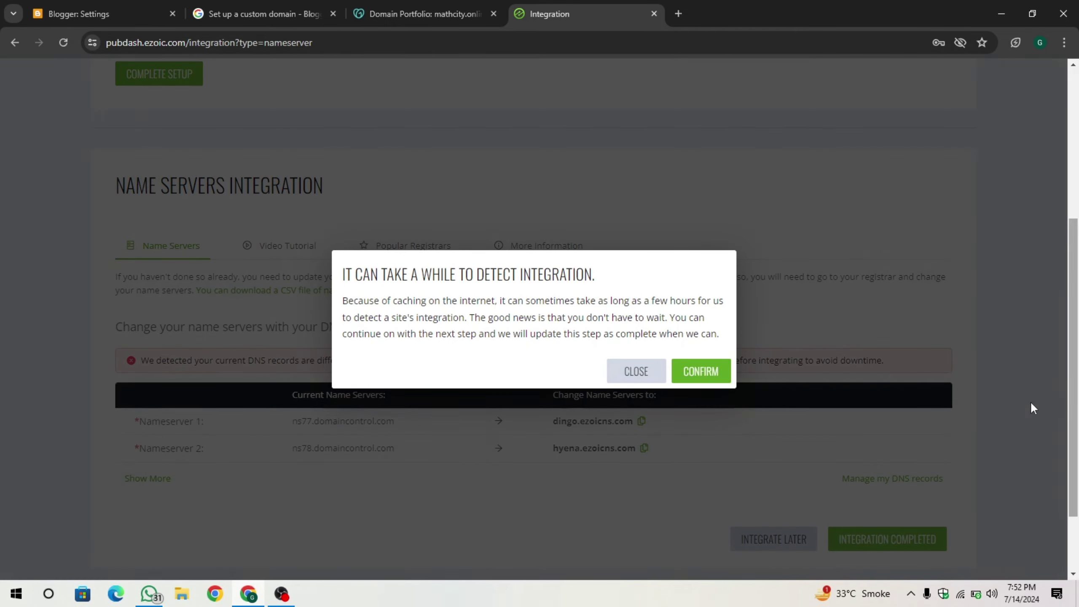
click(709, 371)
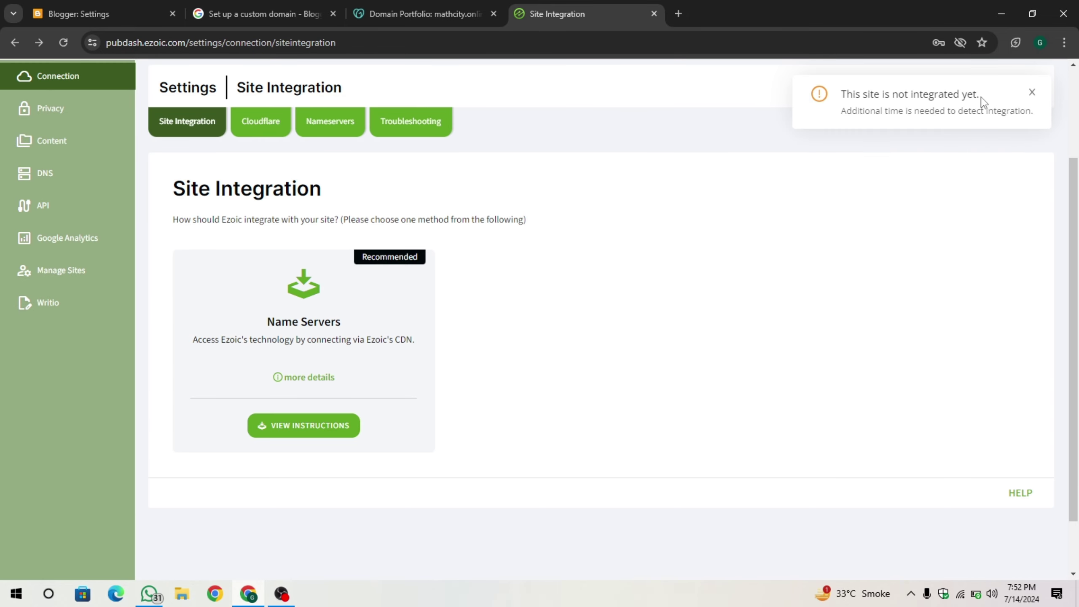
drag(981, 102, 1036, 118)
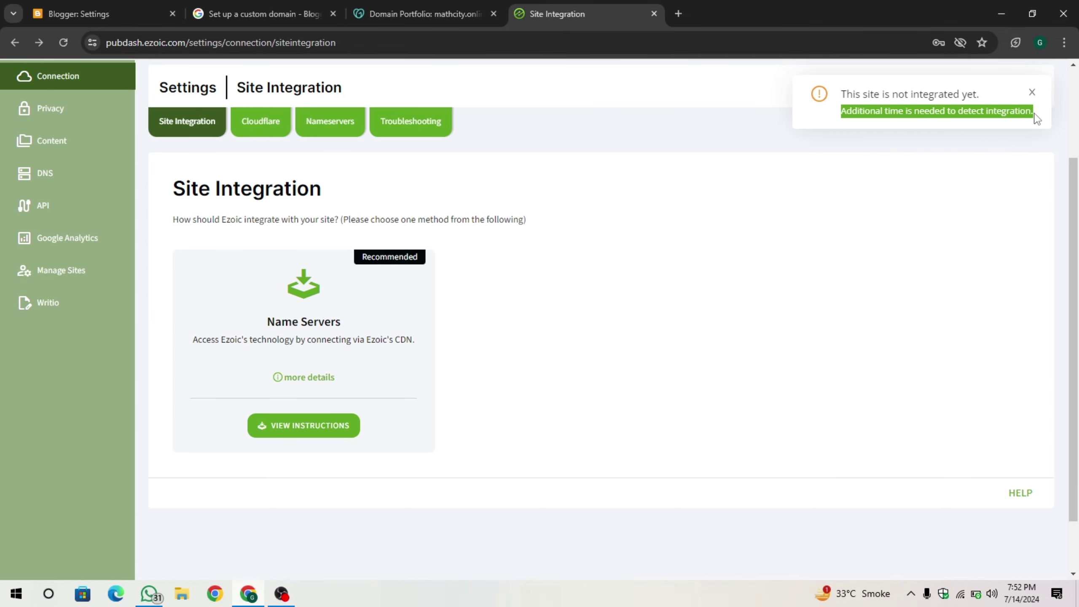
click(959, 209)
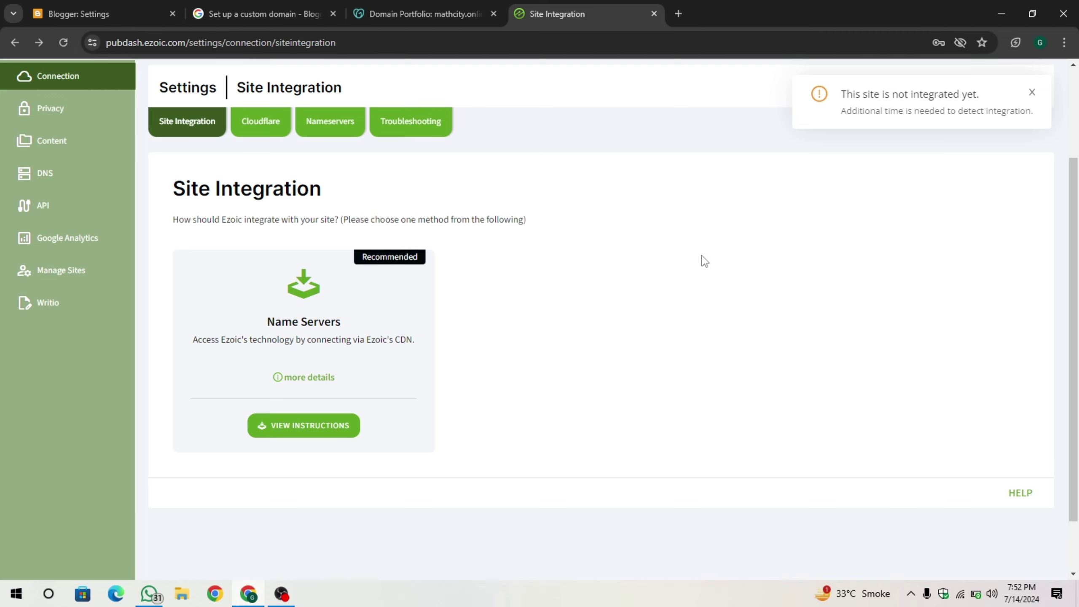
scroll(573, 273, up, 3)
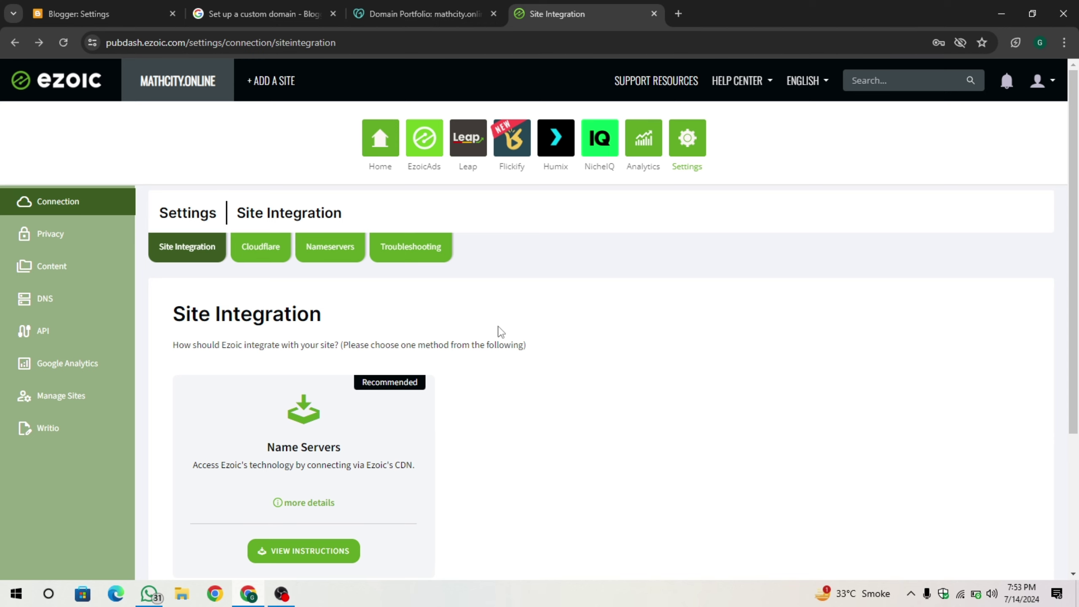
Return to Blogger's settings and check the HTTPS availability and HTTPS redirect options.
click(102, 6)
scroll(535, 381, down, 5)
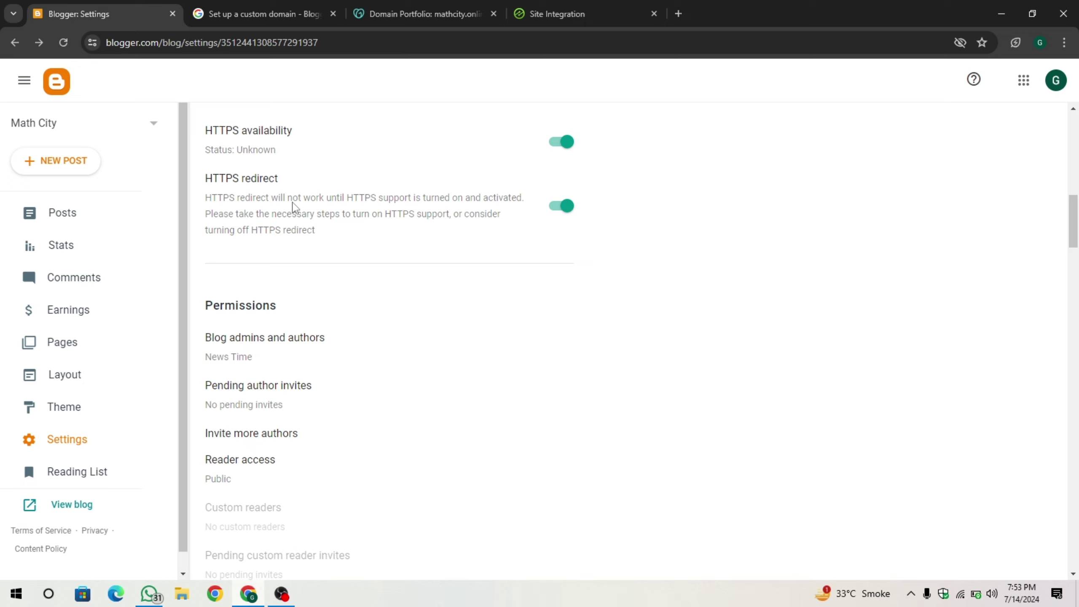